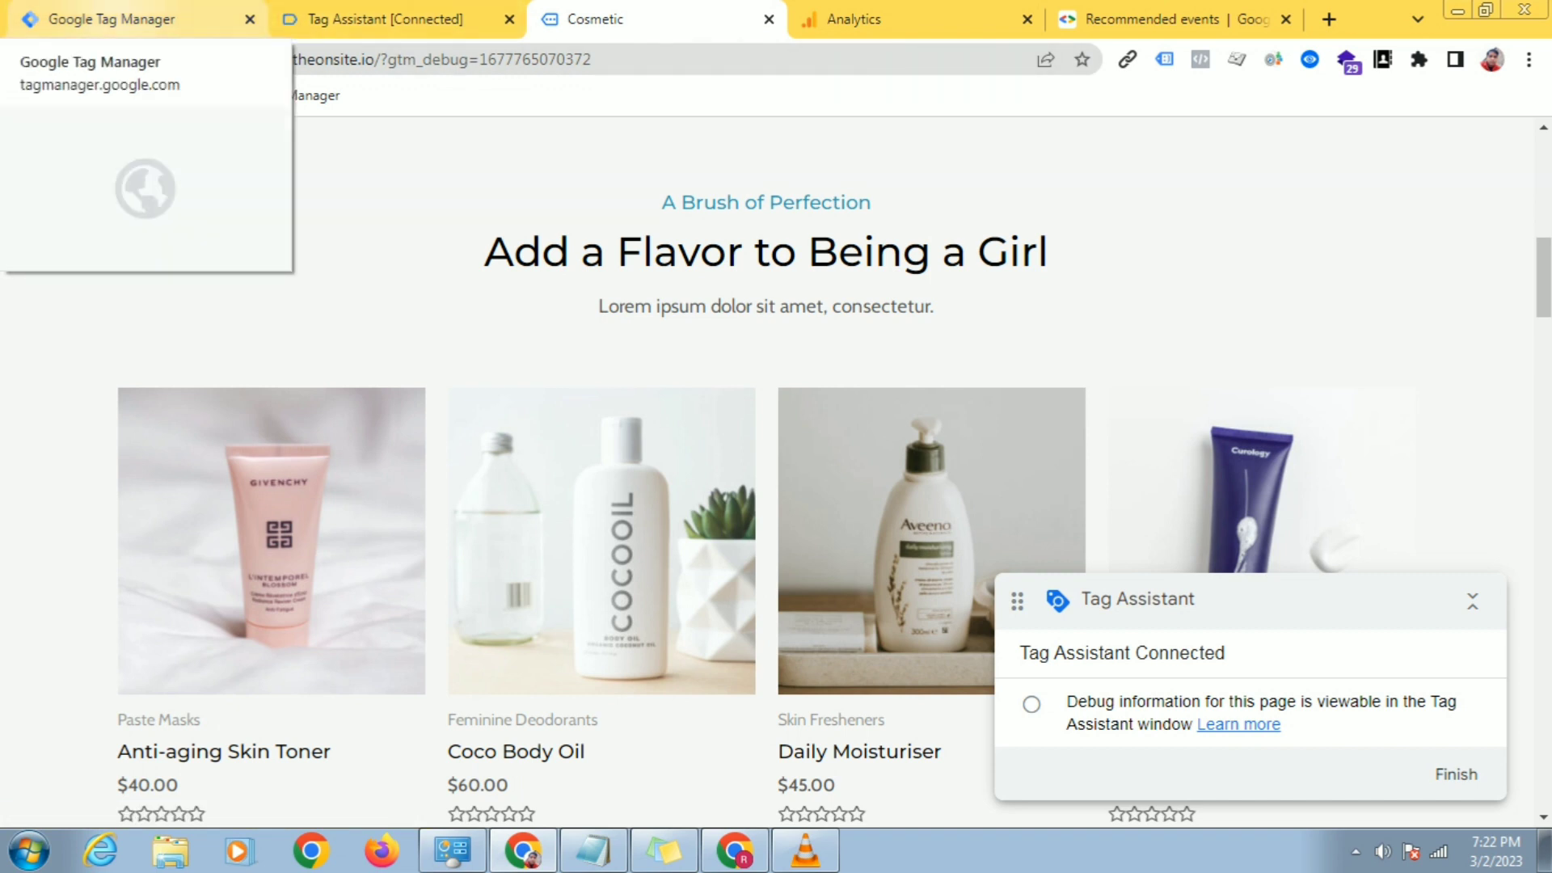
Step: Look over the Tag Manager workspace overview, the Tag Assistant summary and the store's product list
left_click(112, 18)
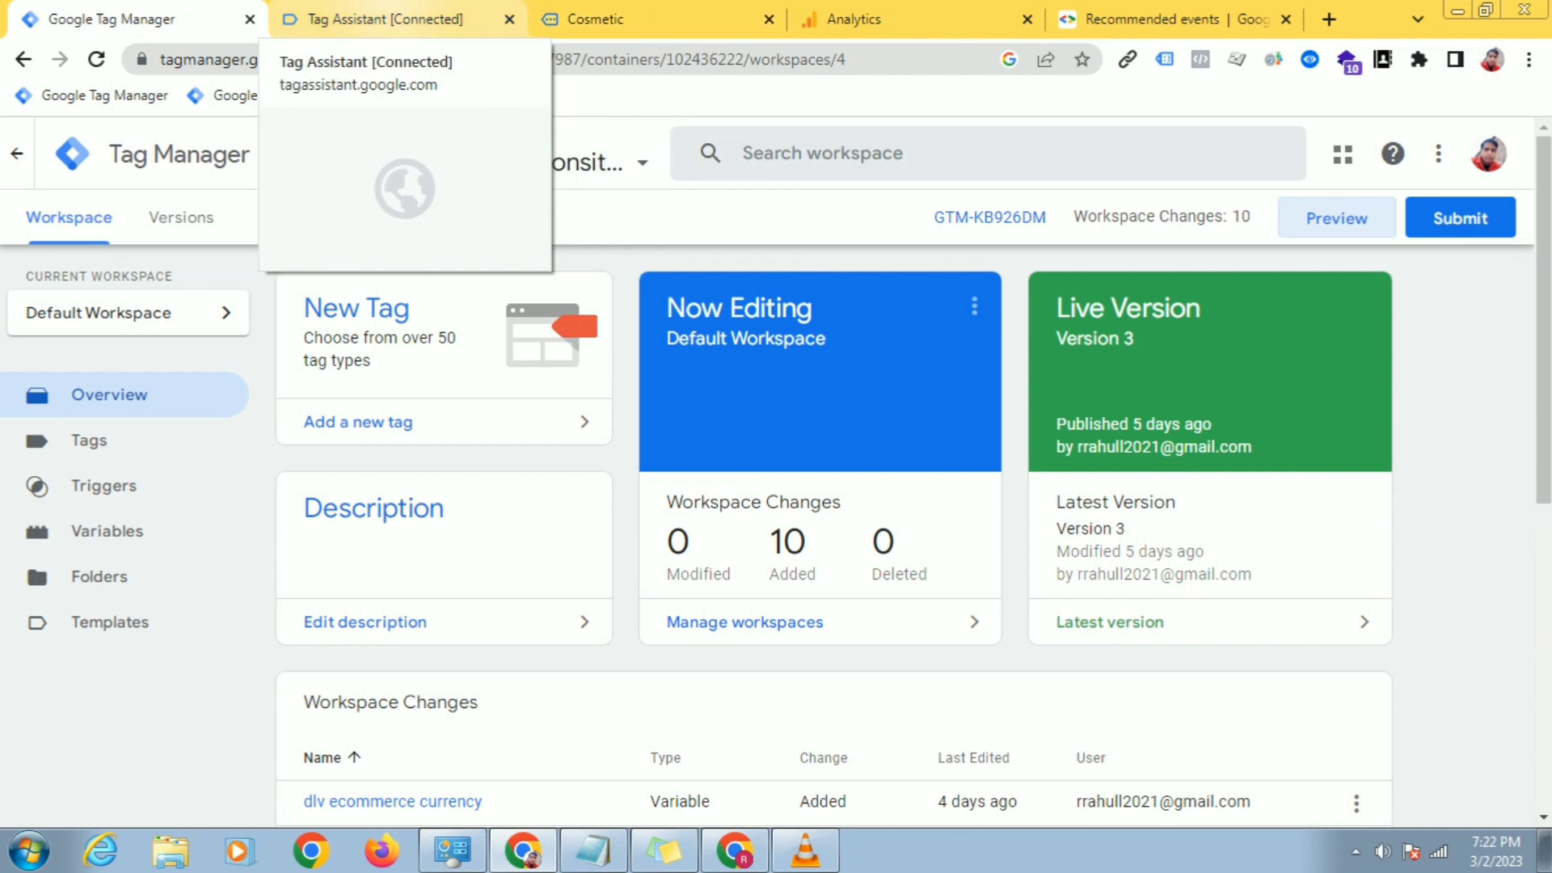
left_click(380, 19)
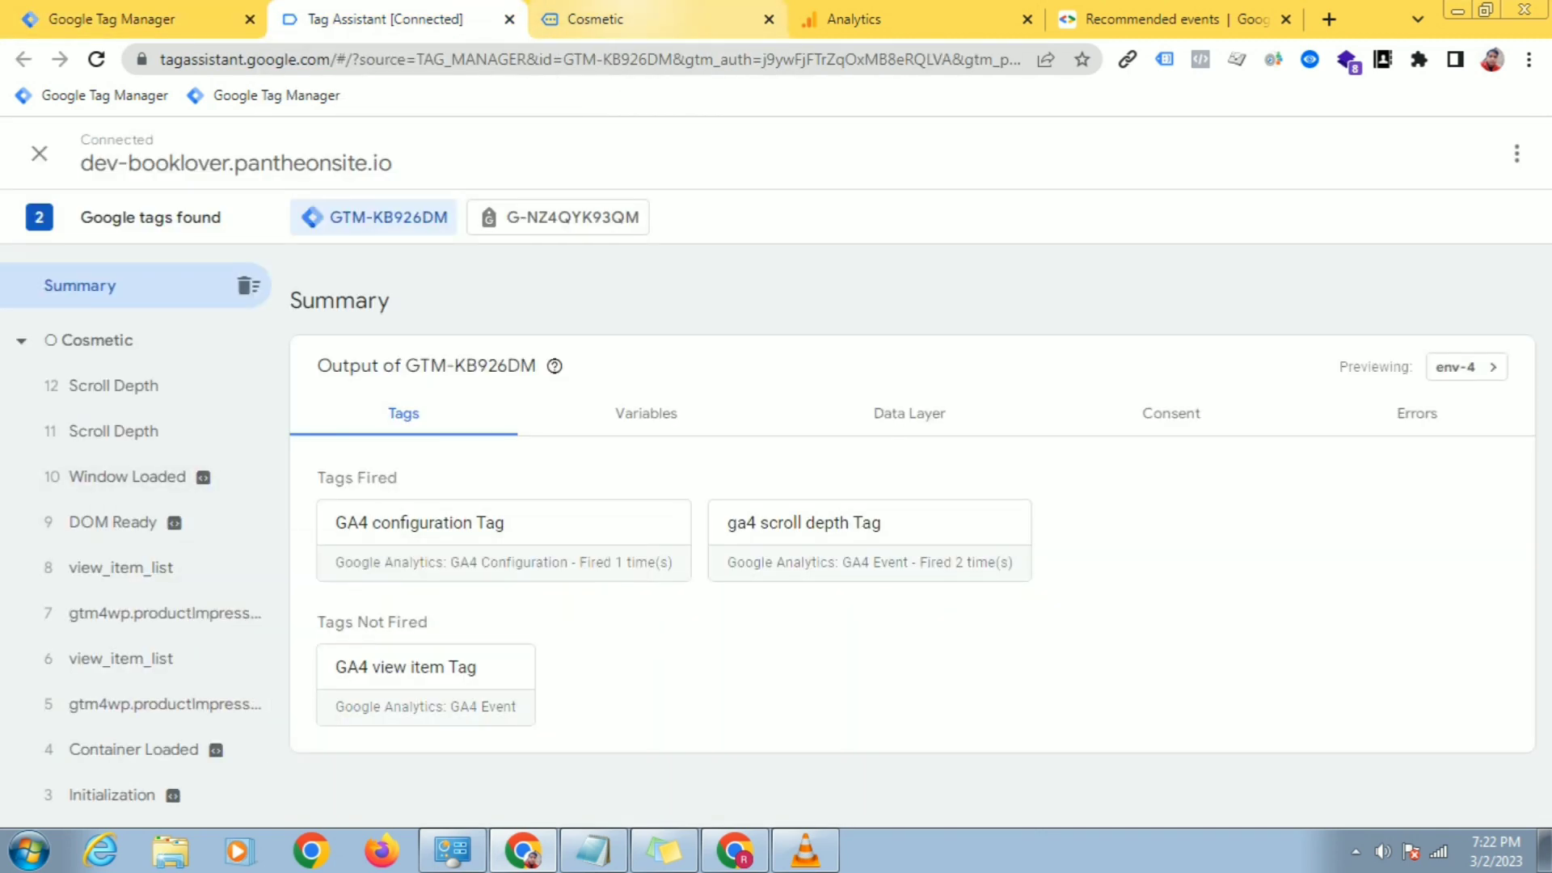
left_click(595, 18)
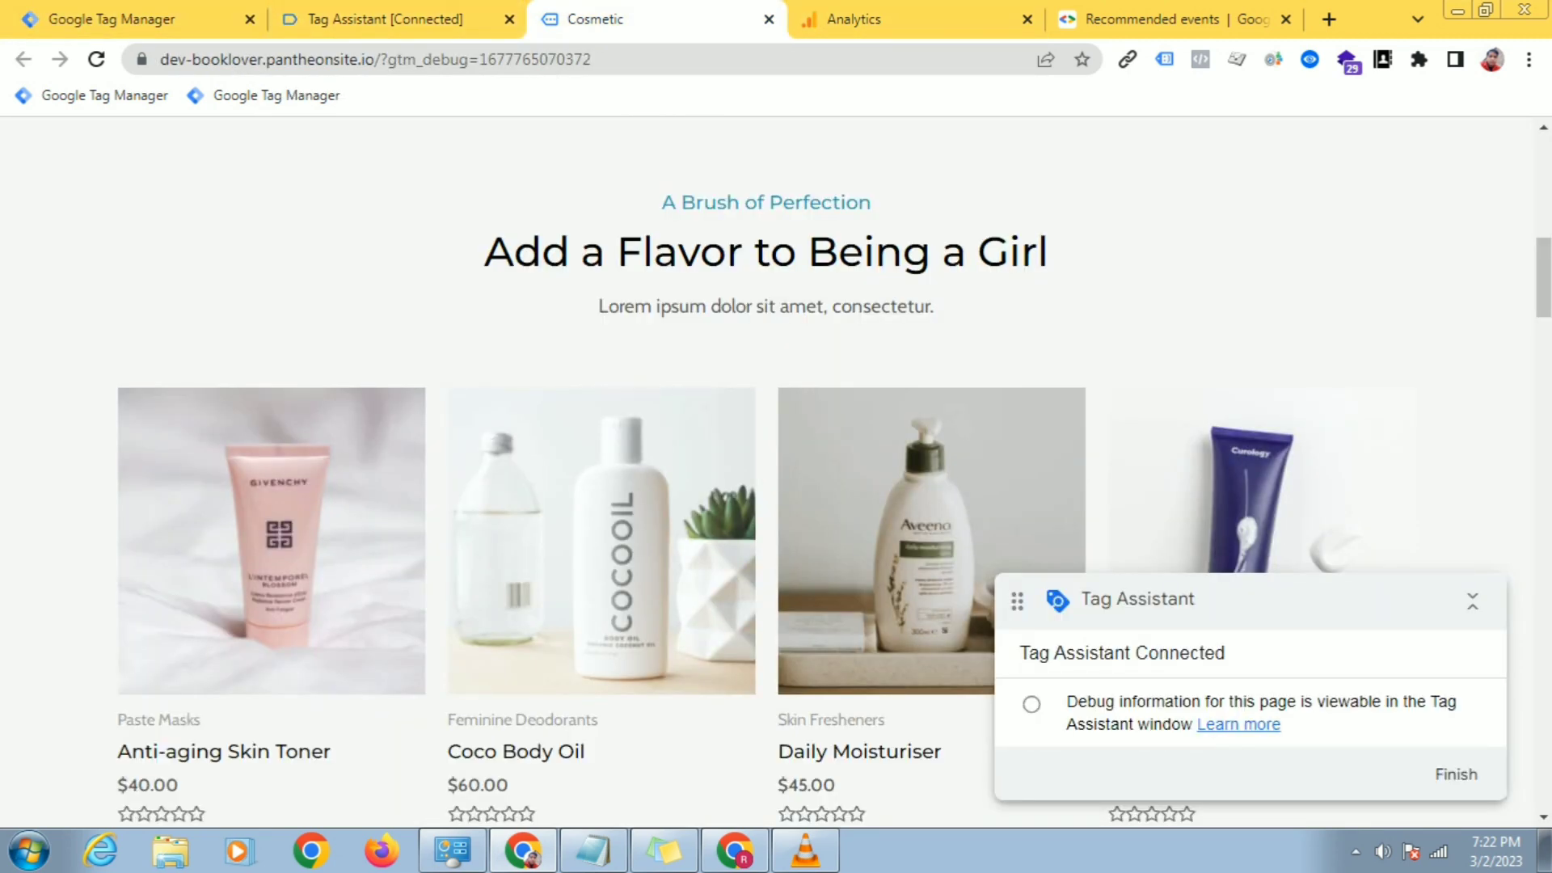
scroll(775, 469, "down", 3)
scroll(271, 404, "down", 3)
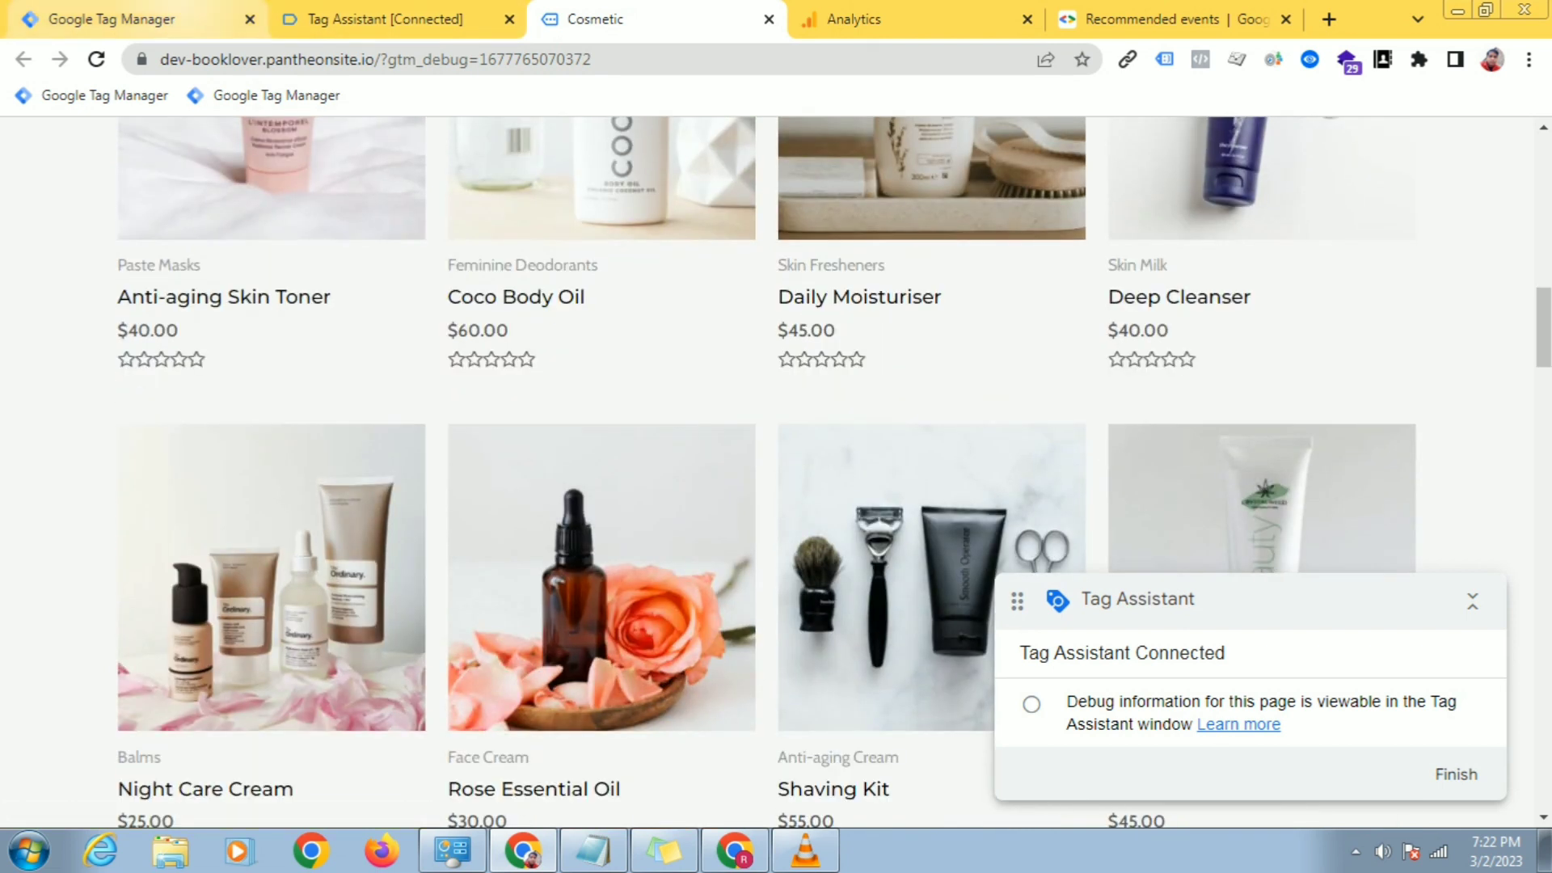
left_click(105, 18)
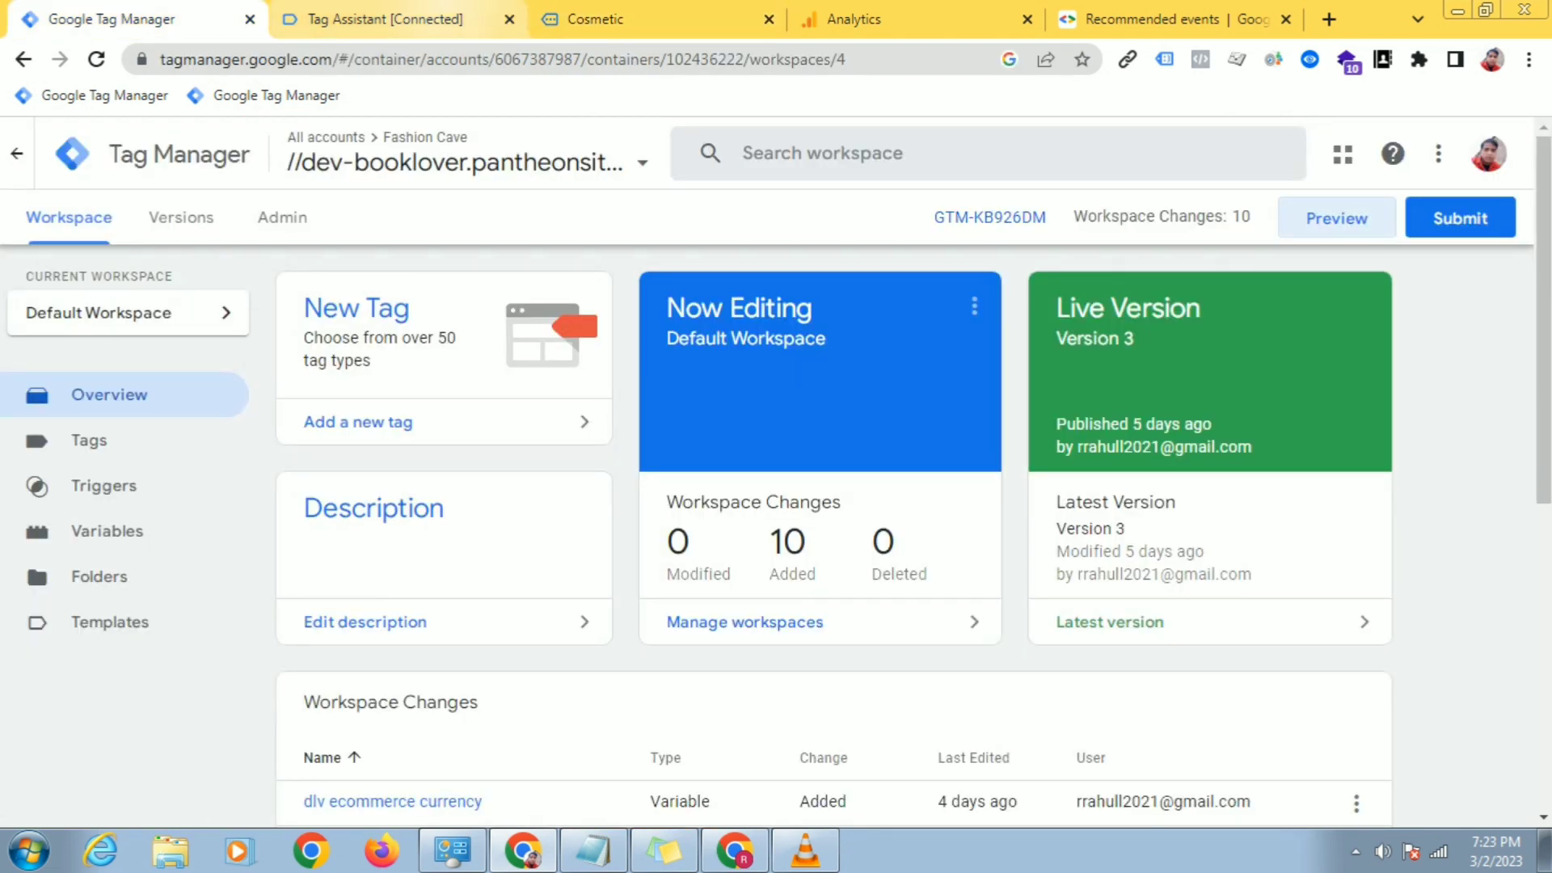
left_click(581, 18)
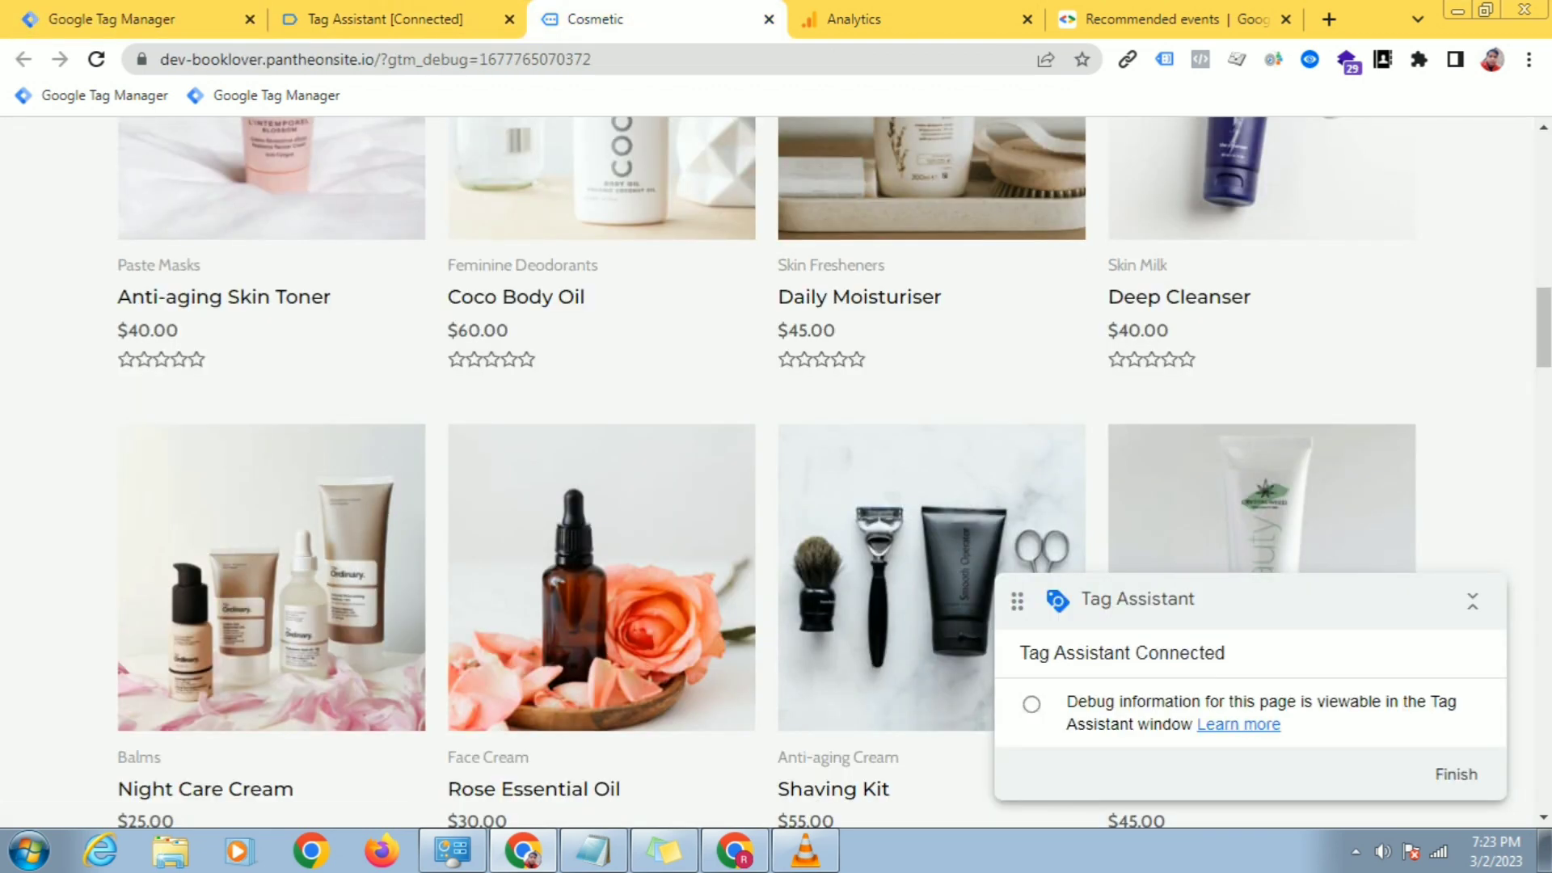
Step: Open the Coco Body Oil product page from the store's product list and add the product to the cart
scroll(598, 339, "down", 1)
scroll(598, 331, "up", 2)
left_click(598, 323)
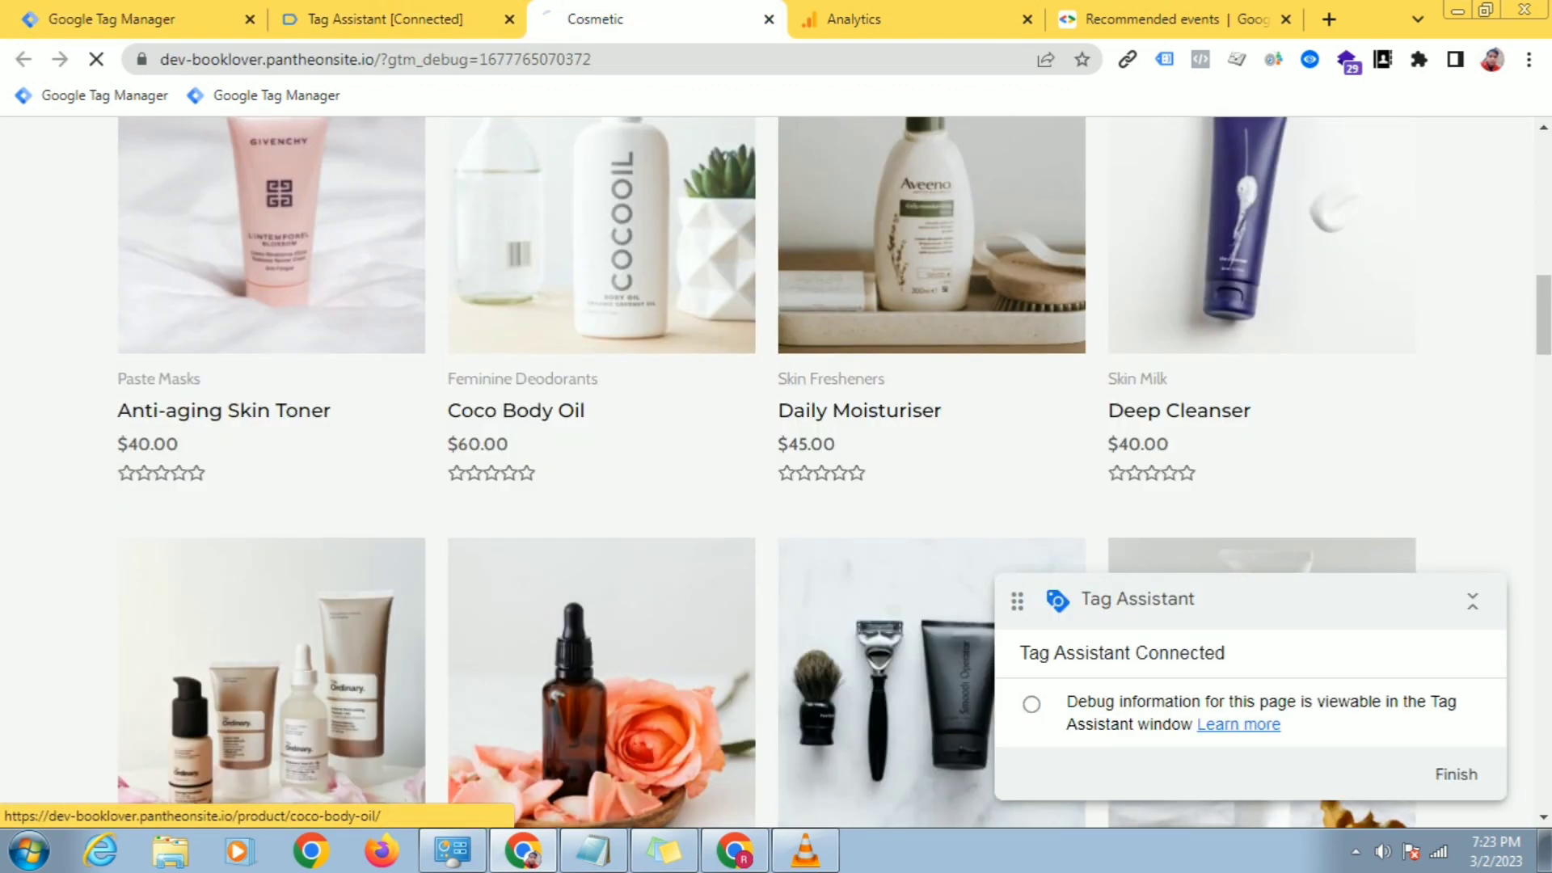
left_click(386, 19)
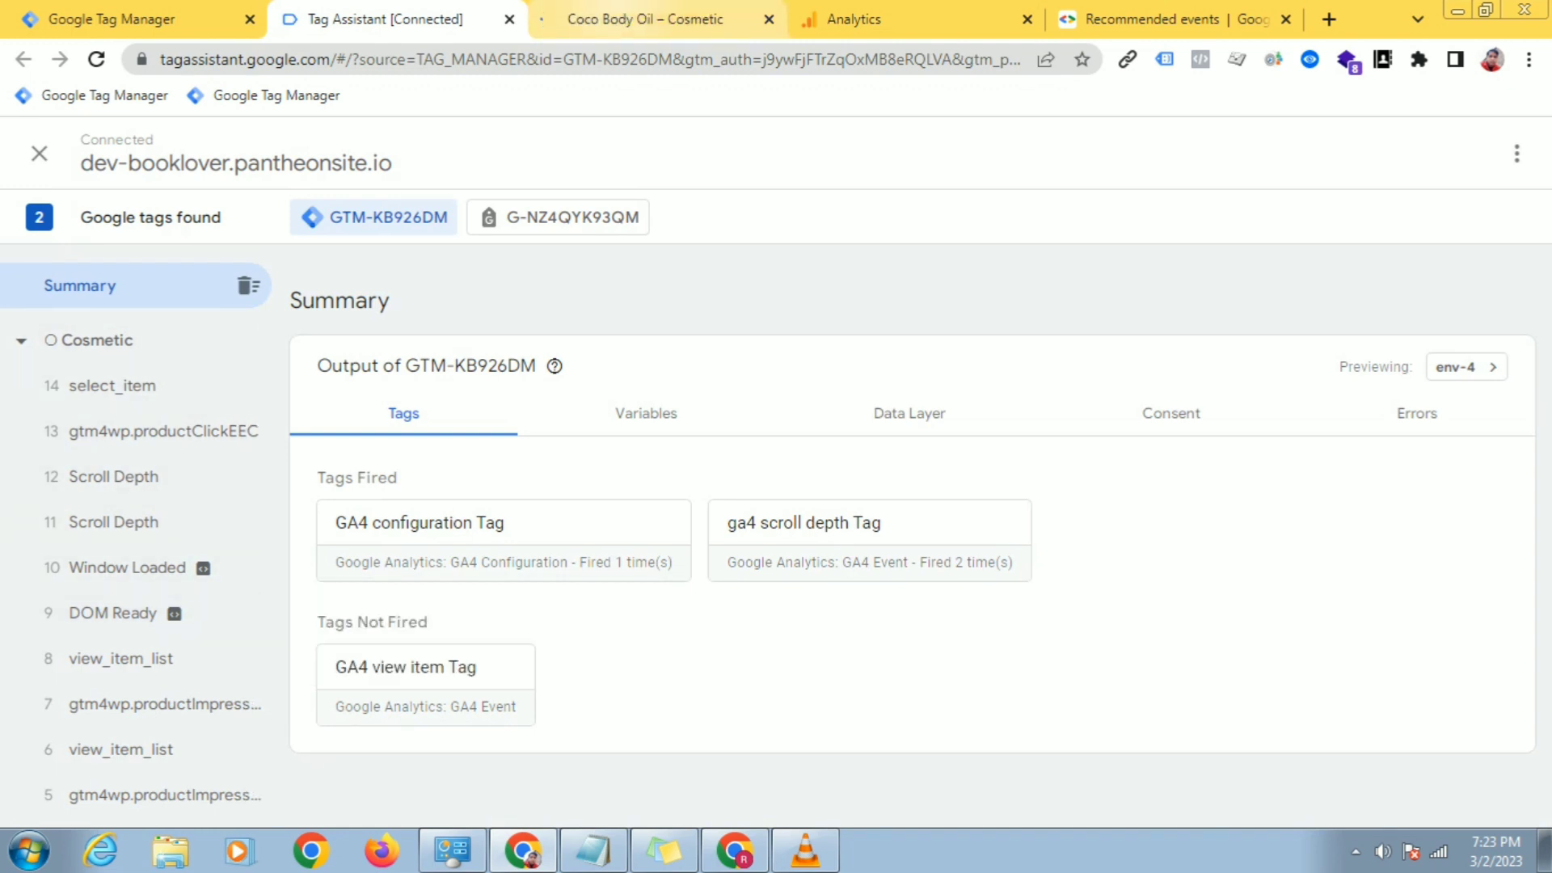
key("ctrl+Tab")
key("ctrl+shift+Tab")
key("ctrl+Tab")
key("ctrl+shift+Tab")
key("ctrl+Tab")
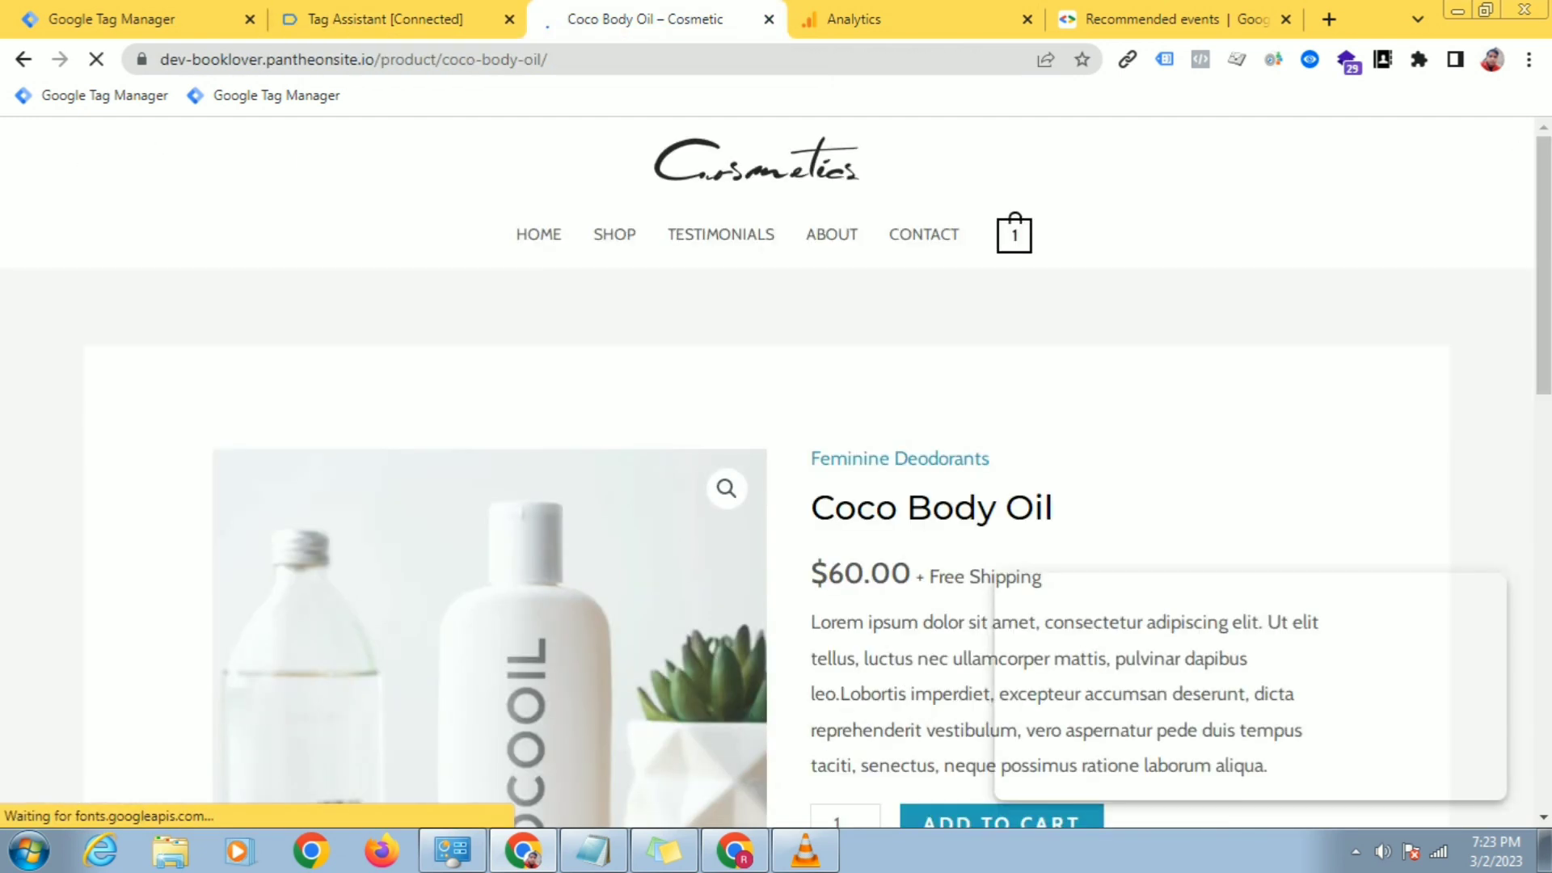
scroll(647, 517, "down", 4)
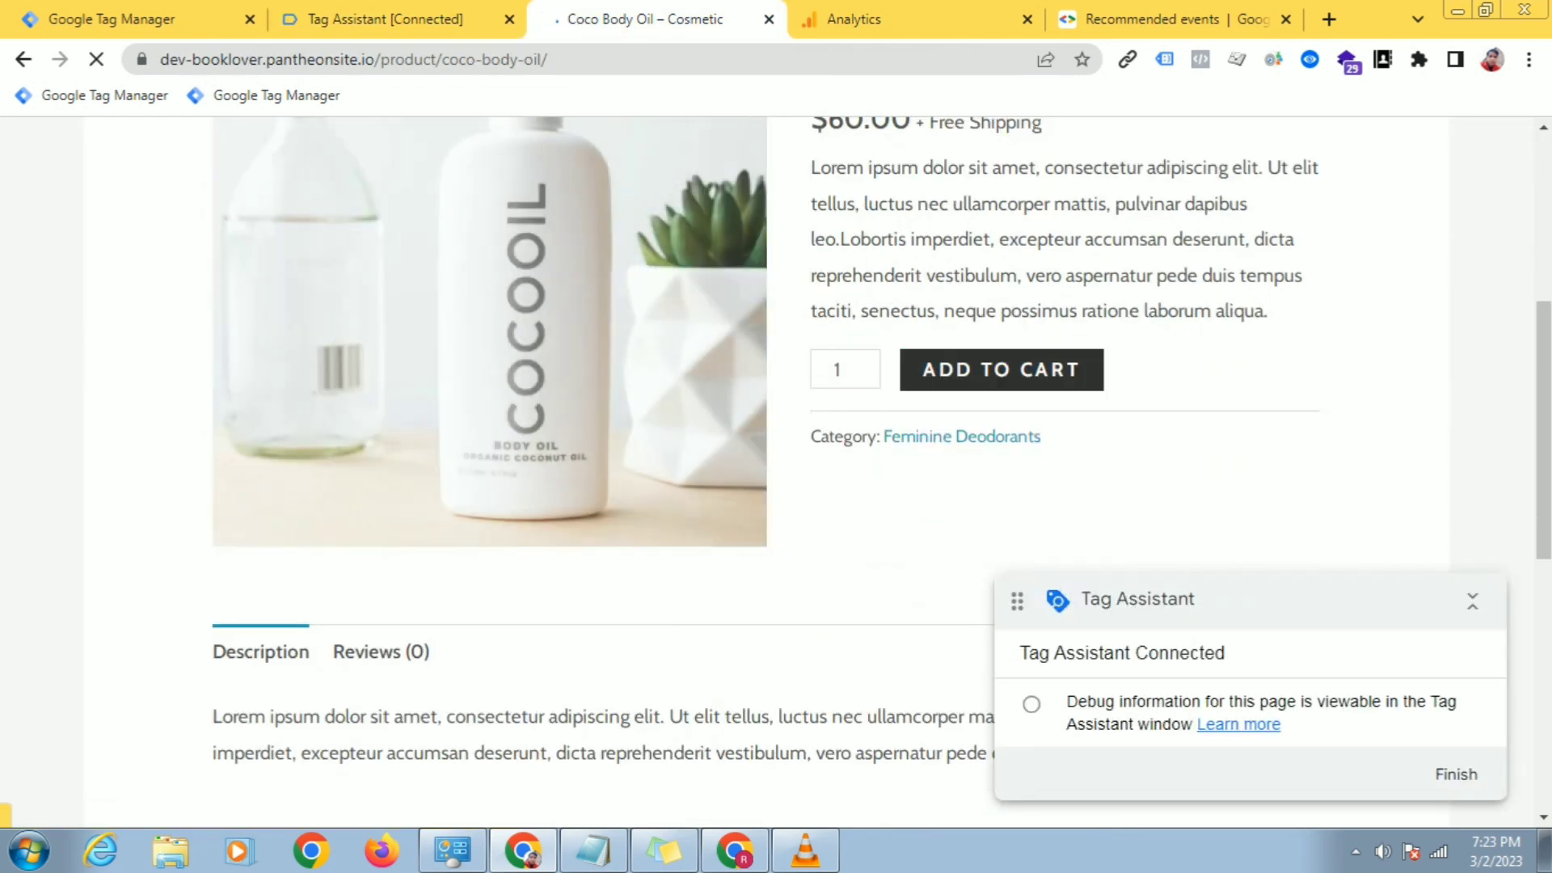
Step: Inspect the add_to_cart event in Tag Assistant and its parameters in Google's recommended events reference
key("ctrl+shift+Tab")
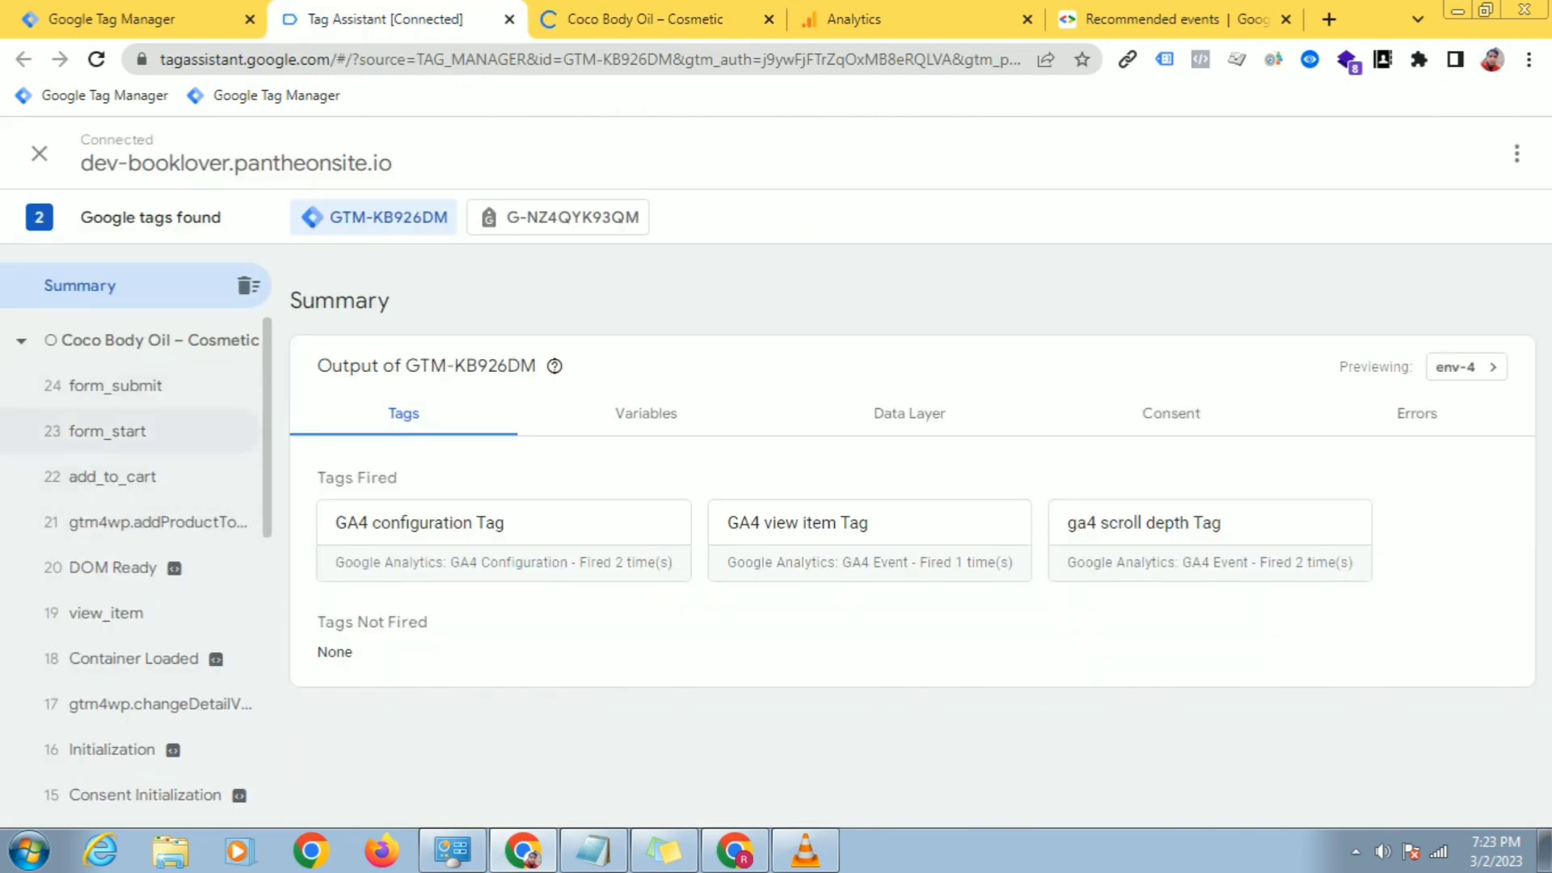
left_click(113, 476)
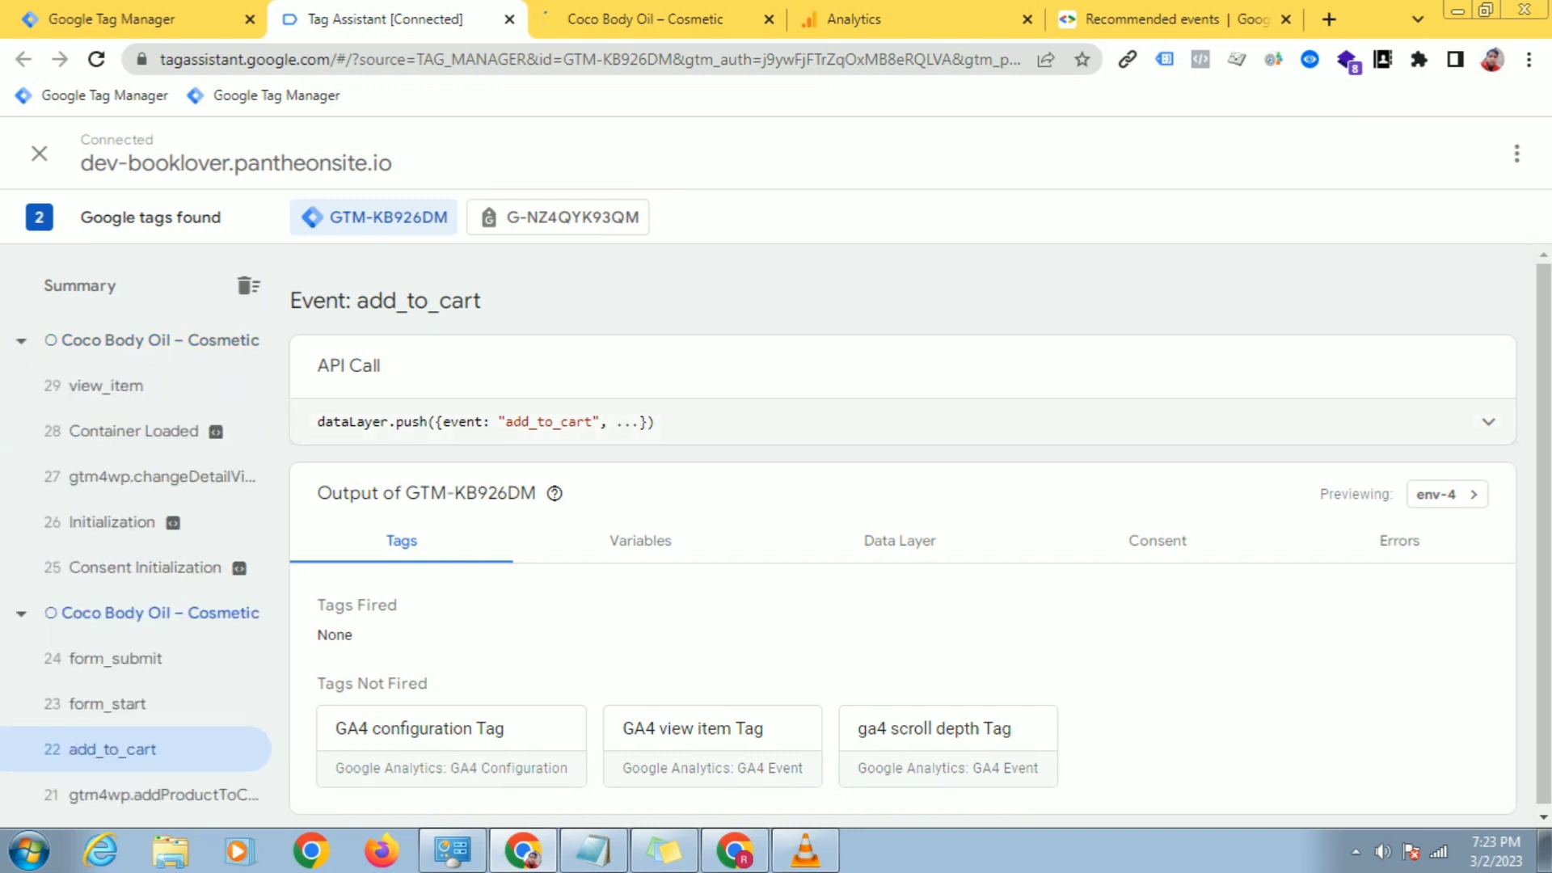
left_click_drag(506, 422, 577, 422)
left_click(561, 422)
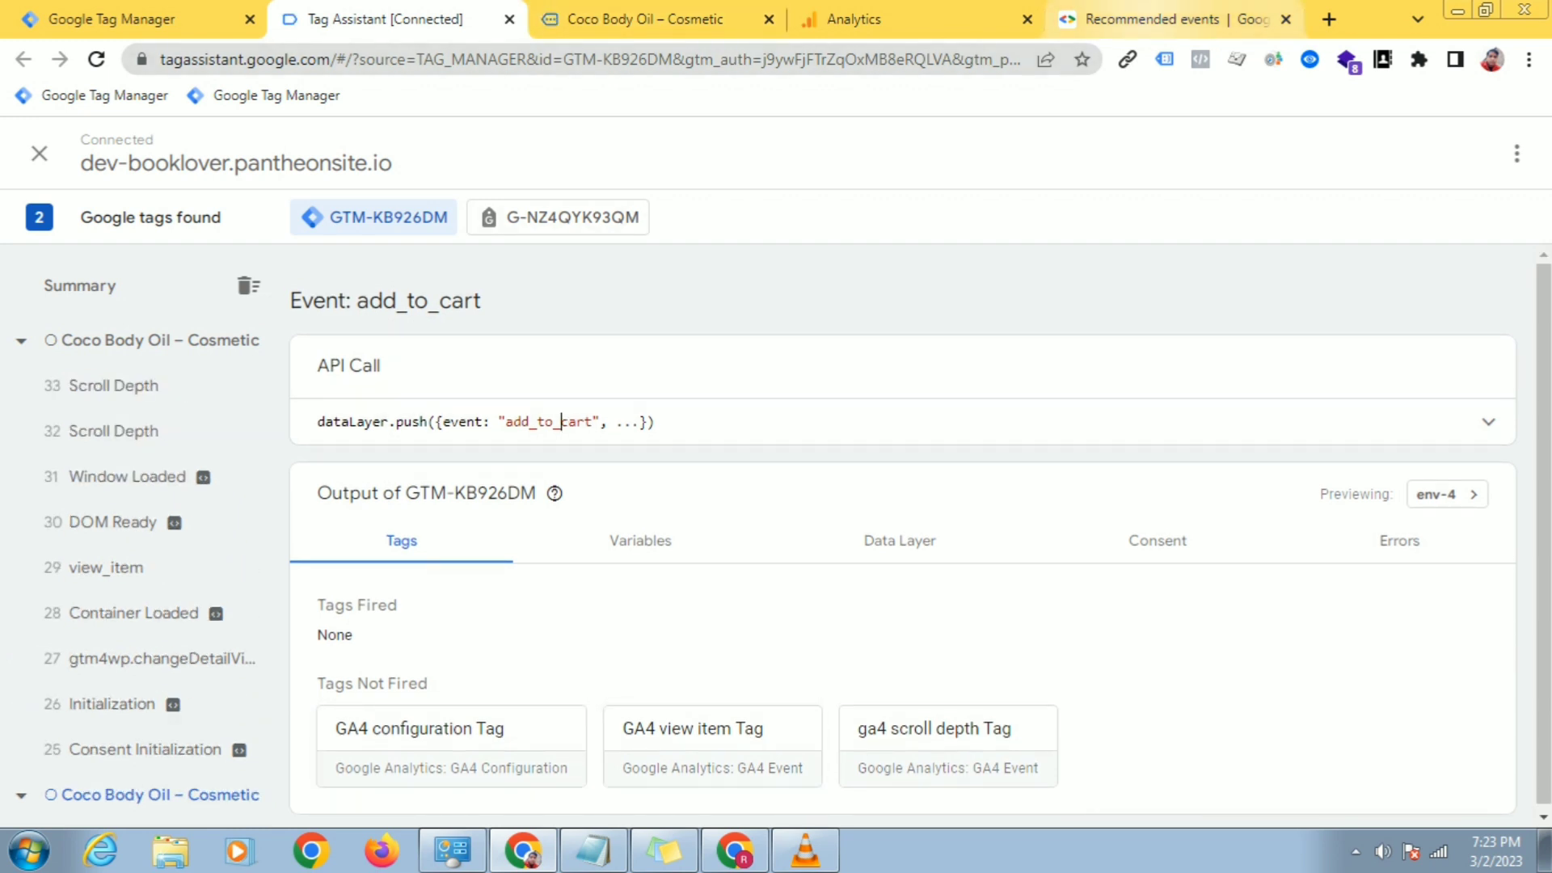
left_click(1174, 20)
scroll(827, 485, "down", 1)
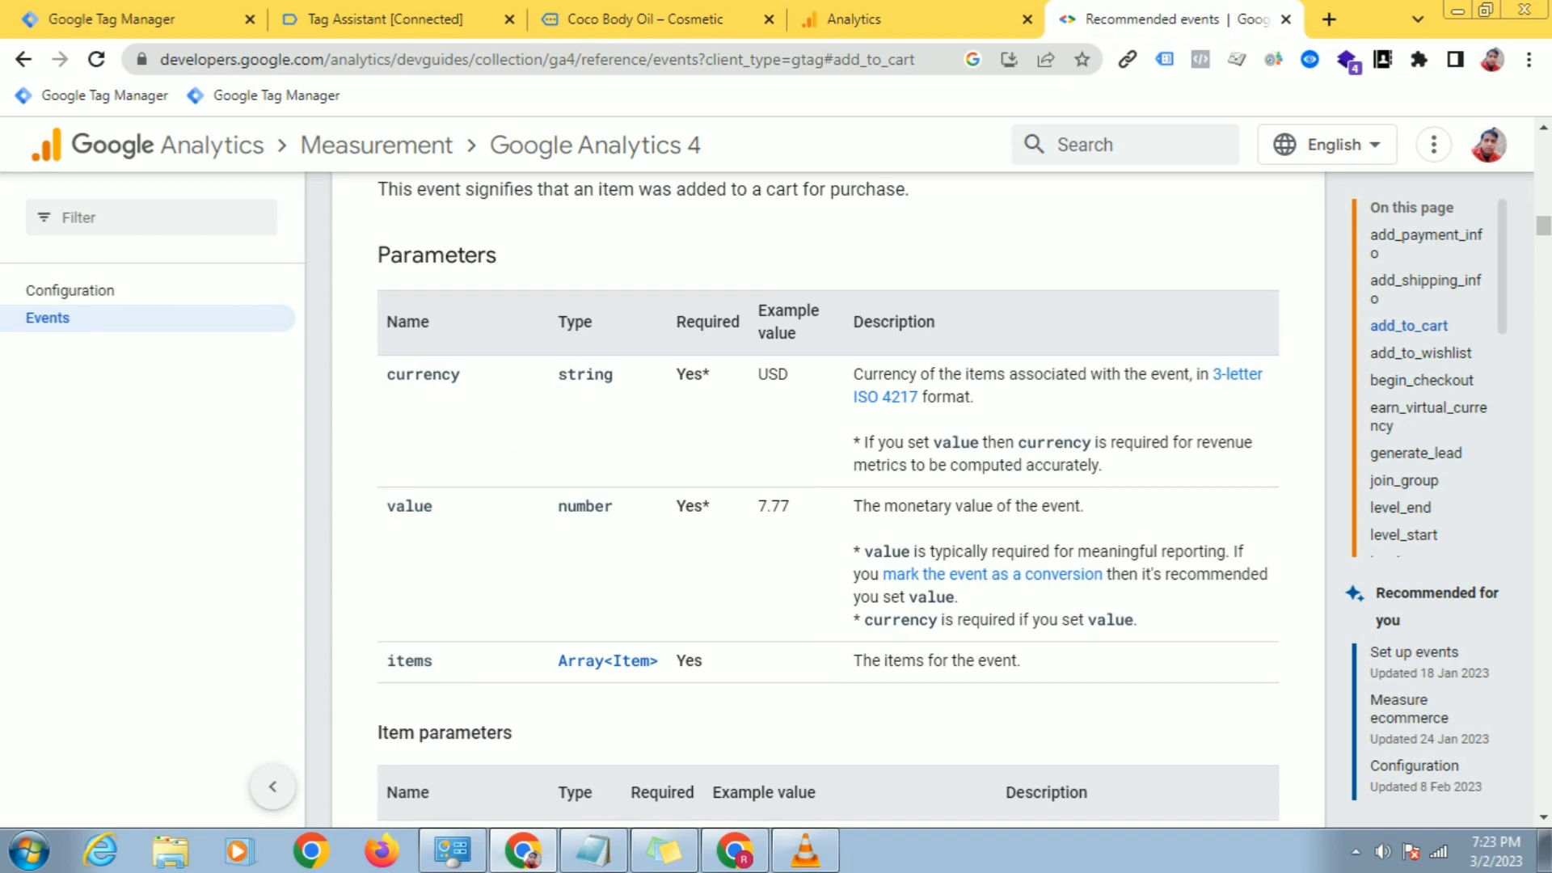
Step: Create a new tag in the Tag Manager workspace and name it "GA4 - add to cart Tag"
left_click(114, 19)
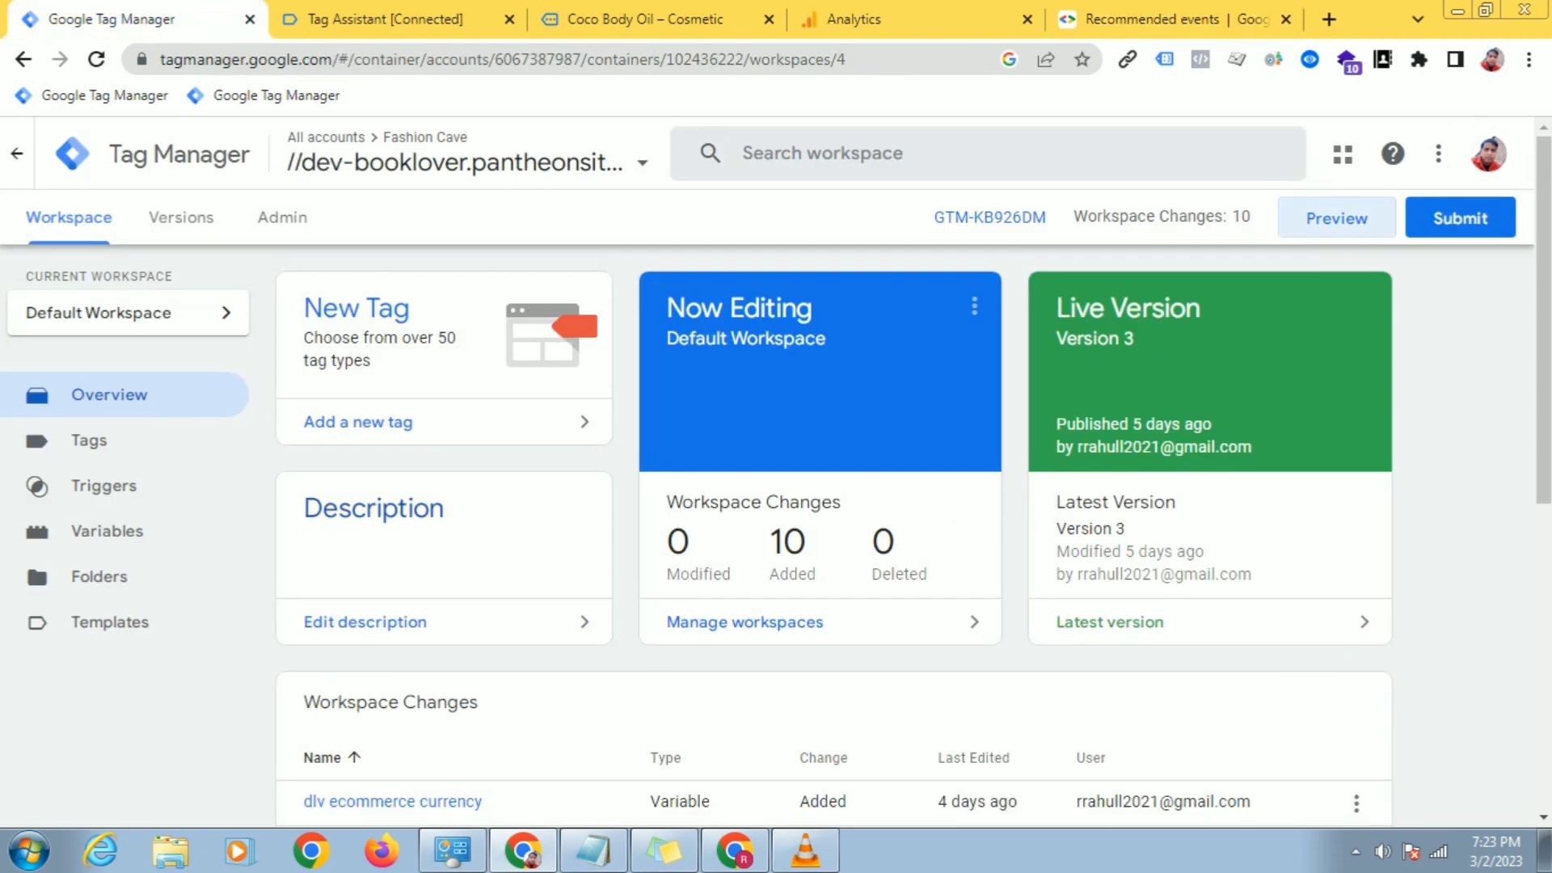
left_click(358, 422)
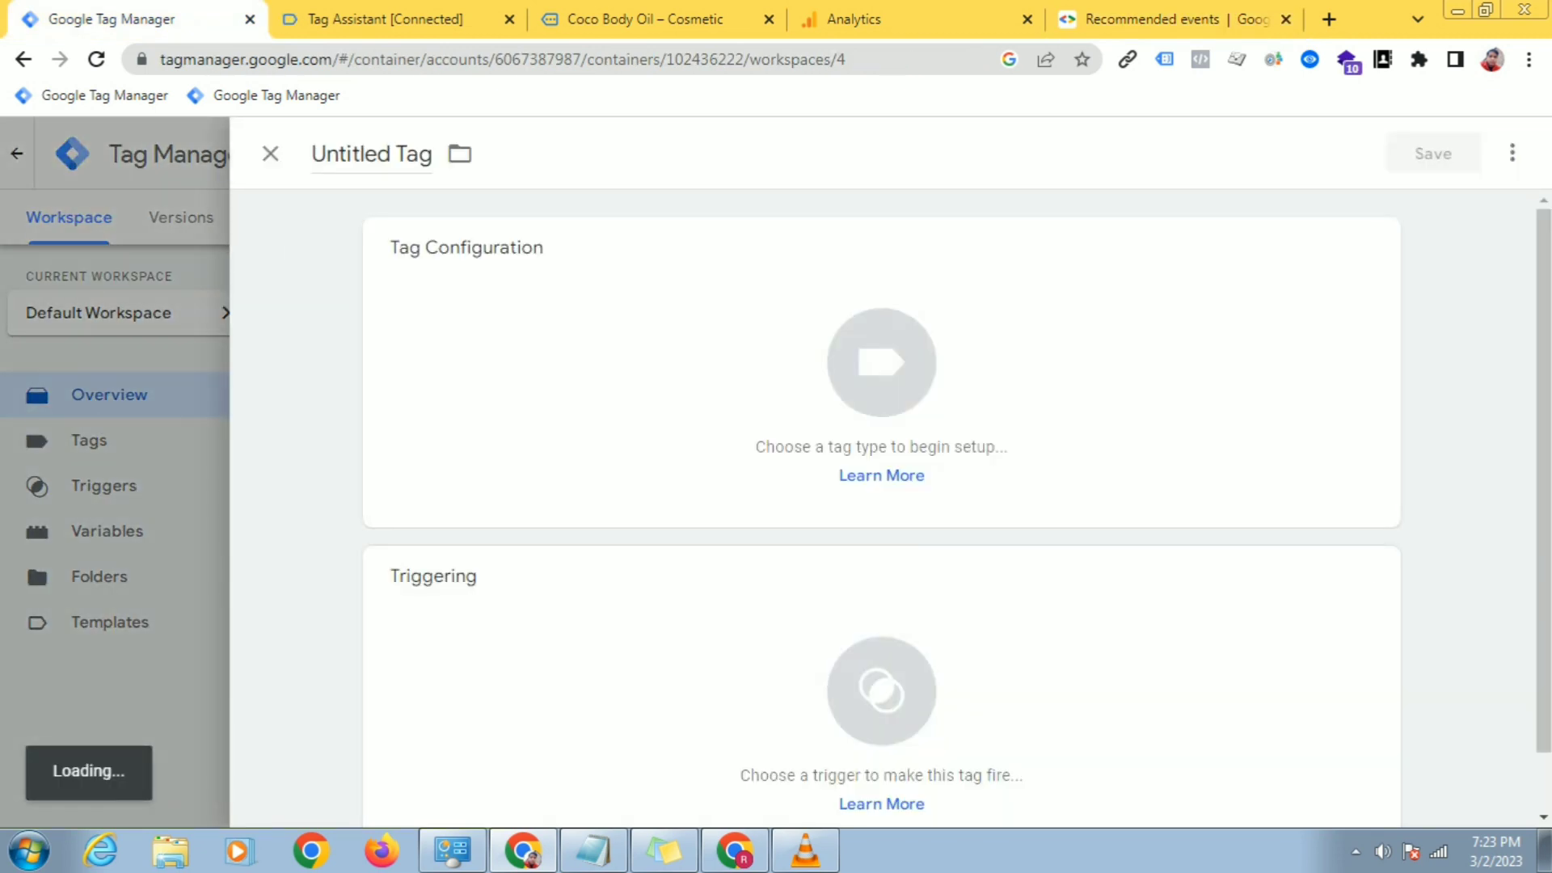
double_click(351, 154)
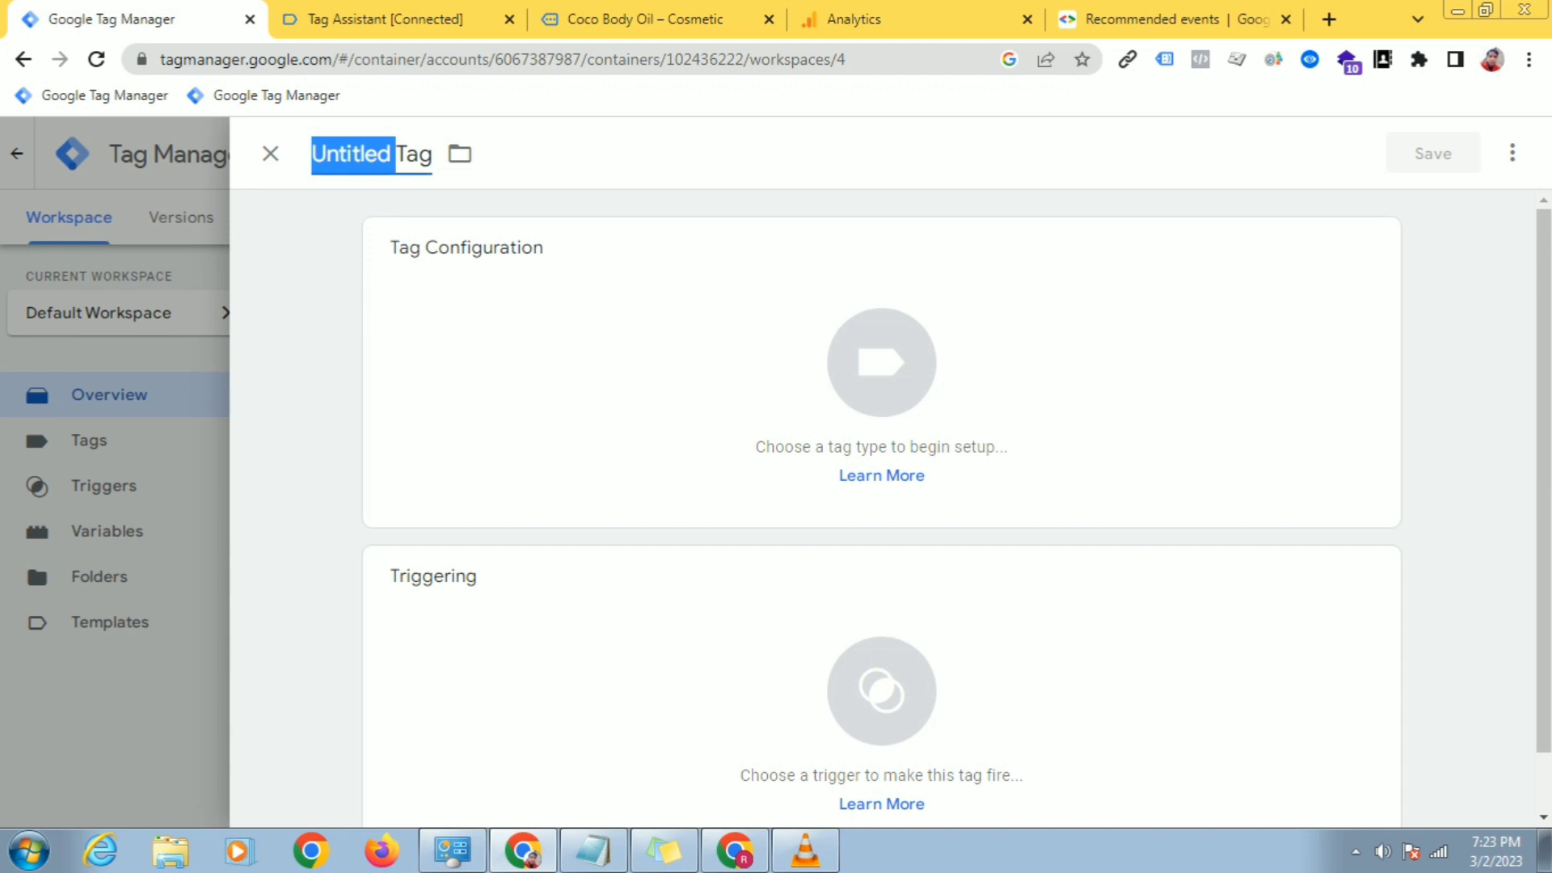
type("GA4")
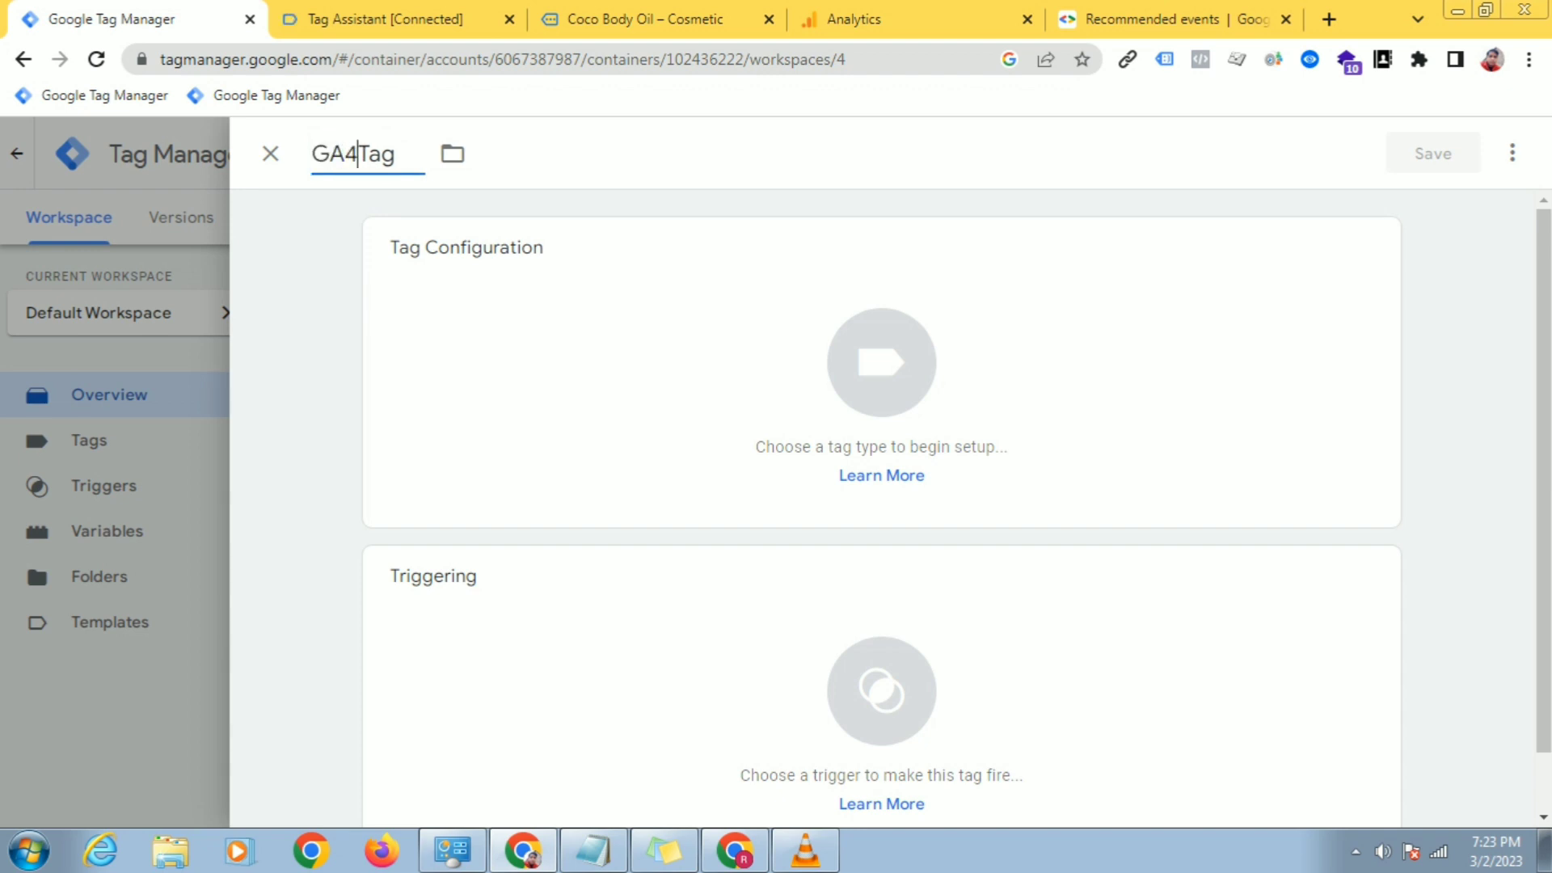
type(" - add to")
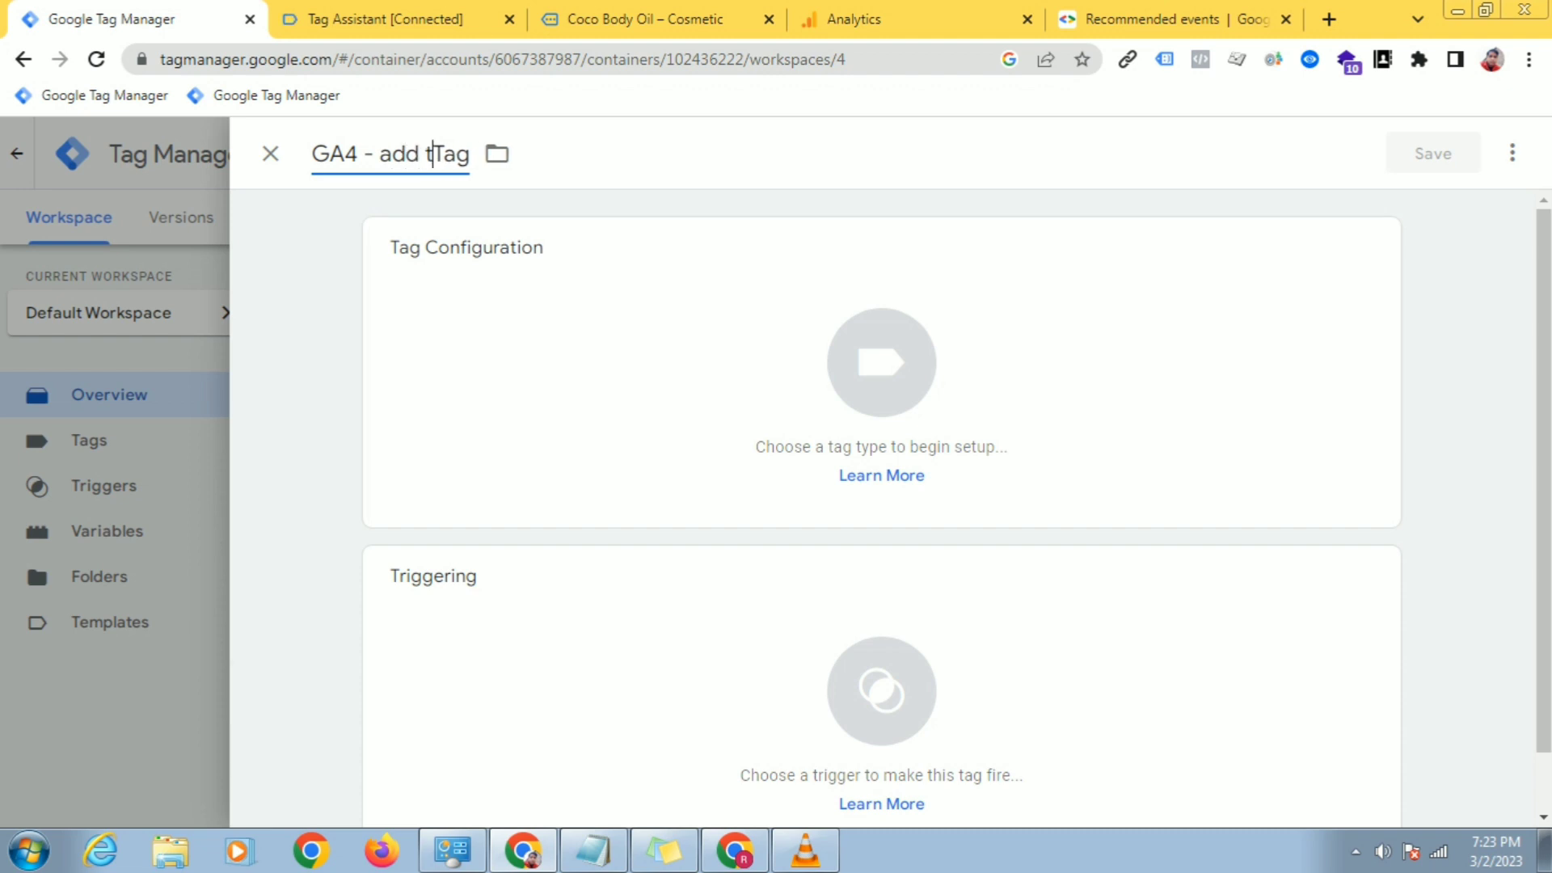
type(" cart")
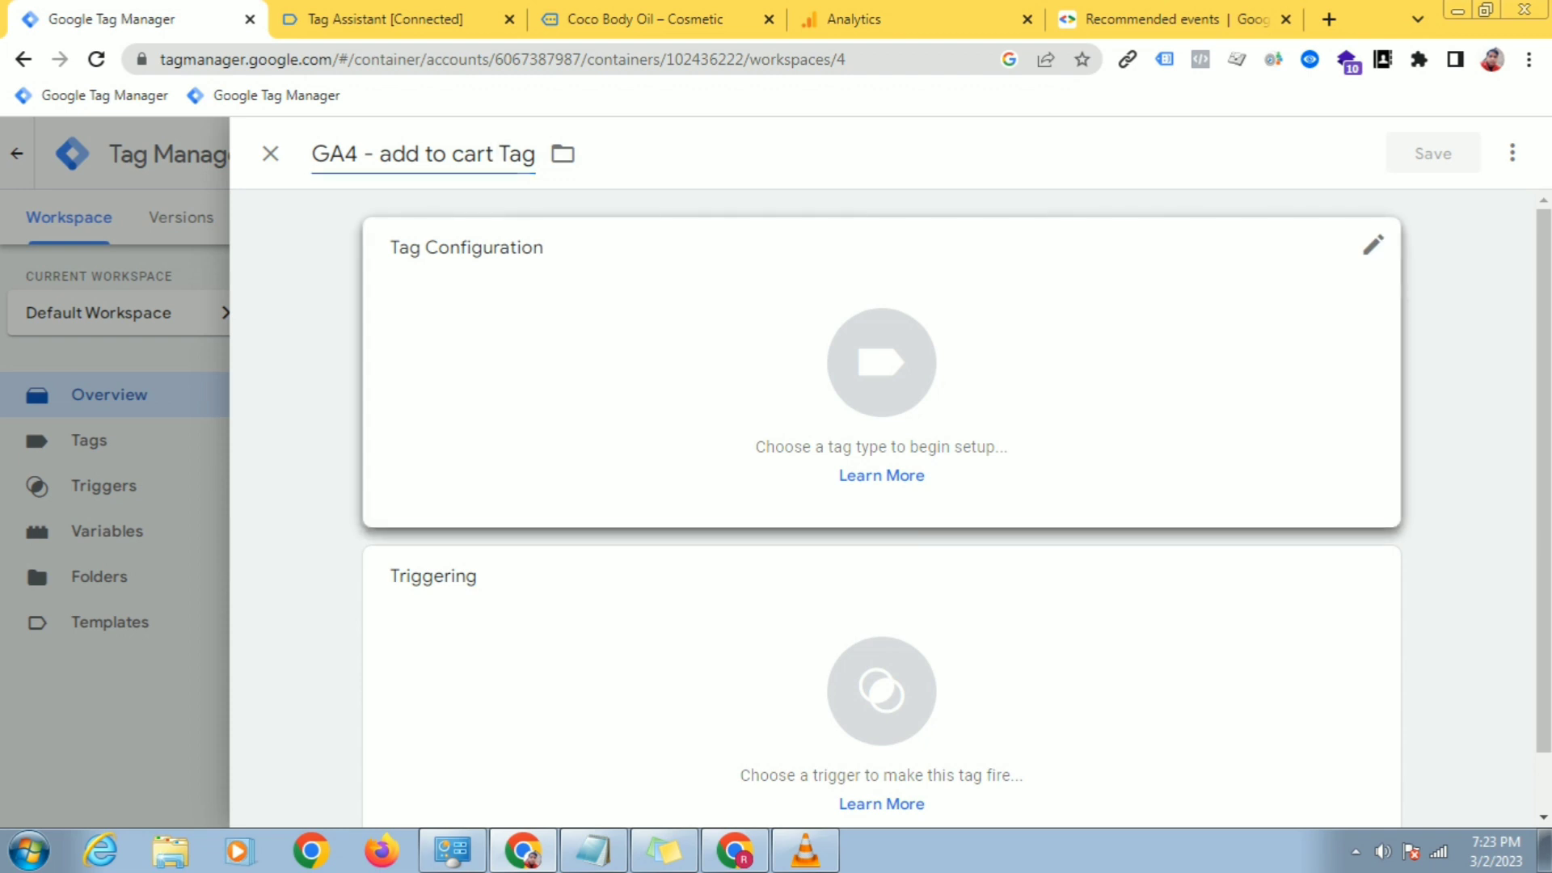
Step: Set the tag type to Google Analytics: GA4 Event and select GA4 configuration Tag as its configuration tag
left_click(881, 368)
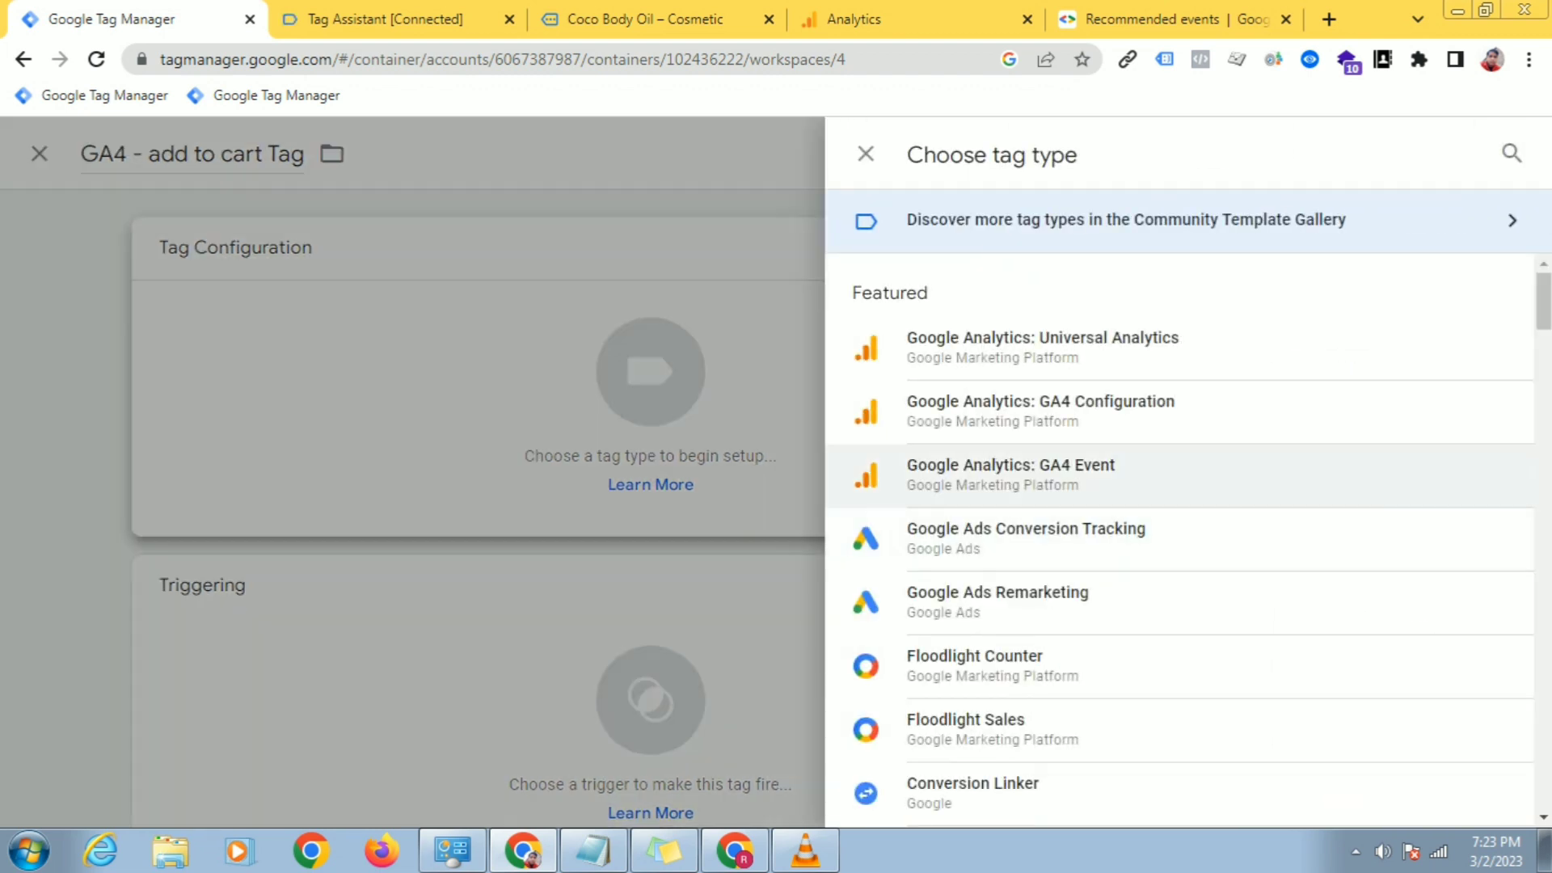
left_click(1011, 475)
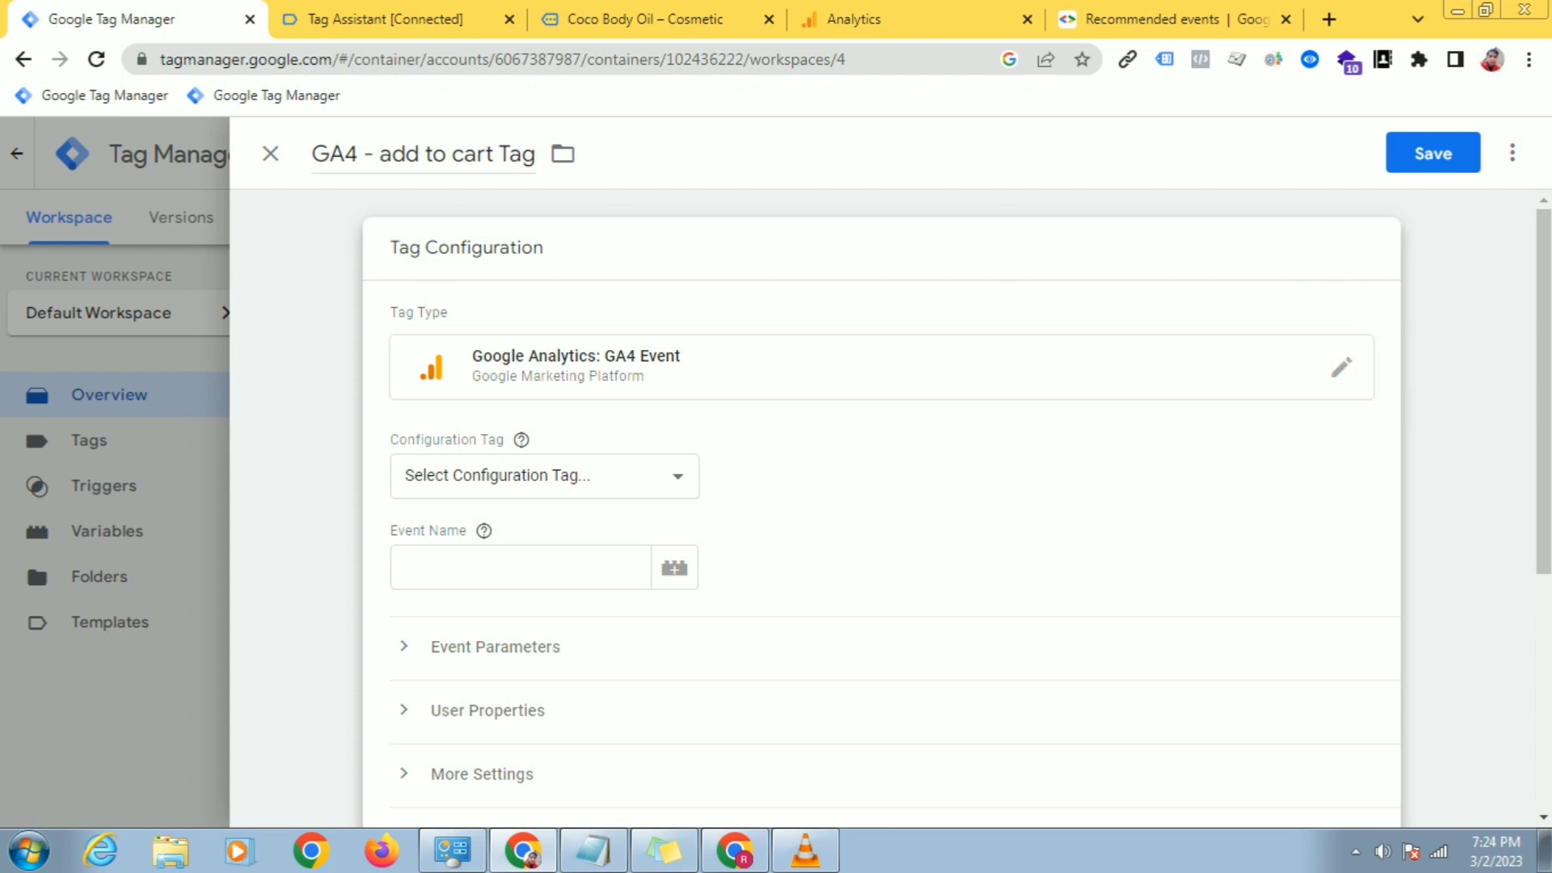
left_click(545, 476)
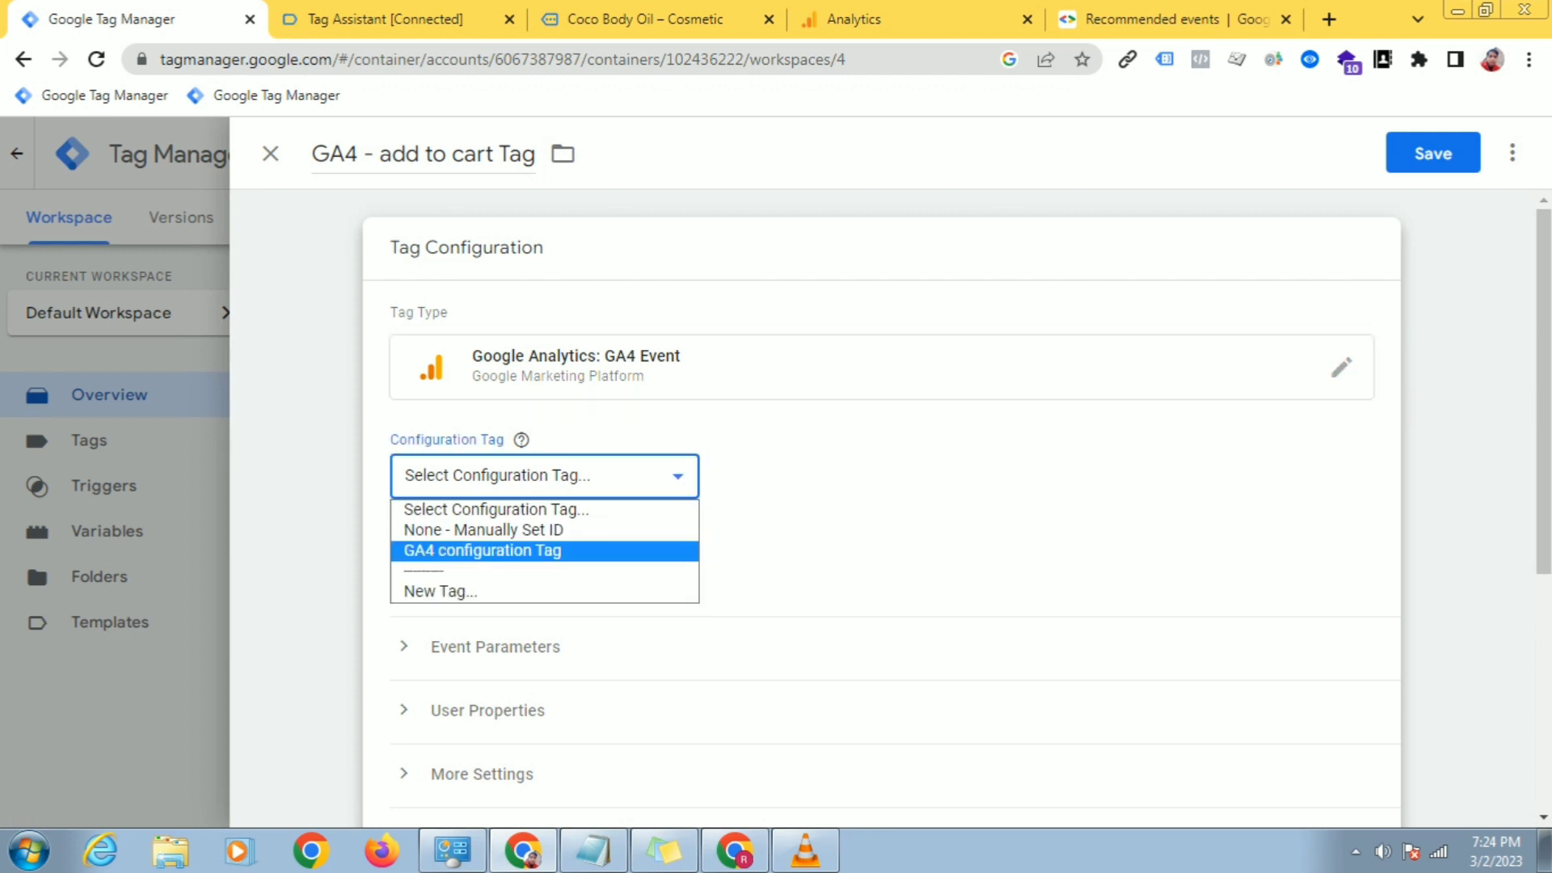
key("Return")
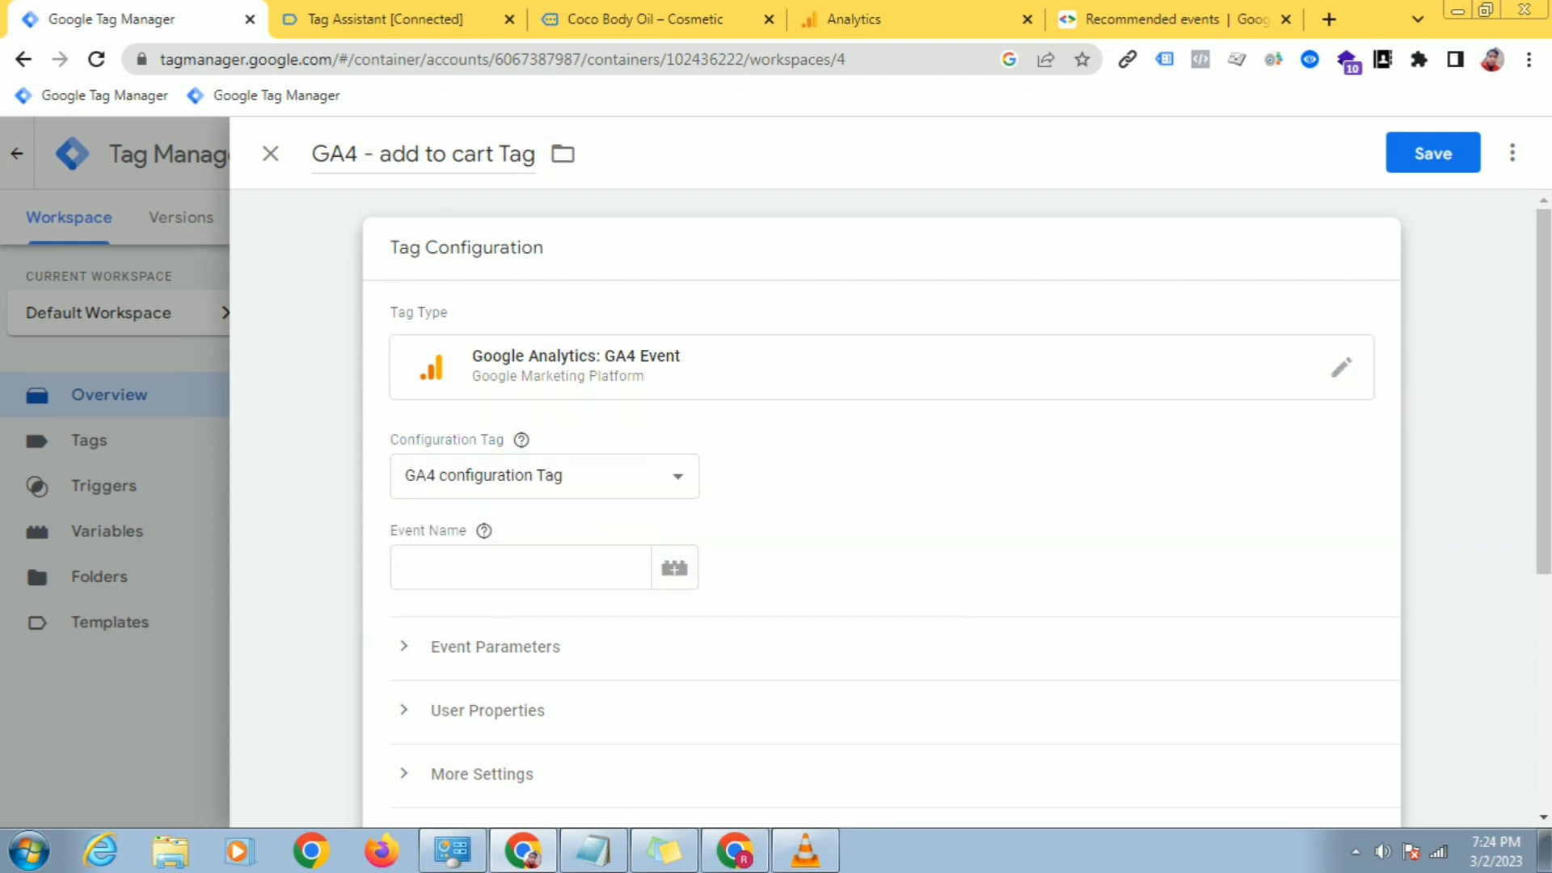
Step: Copy the event name add_to_cart from the recommended events reference into the tag's Event Name
left_click(521, 568)
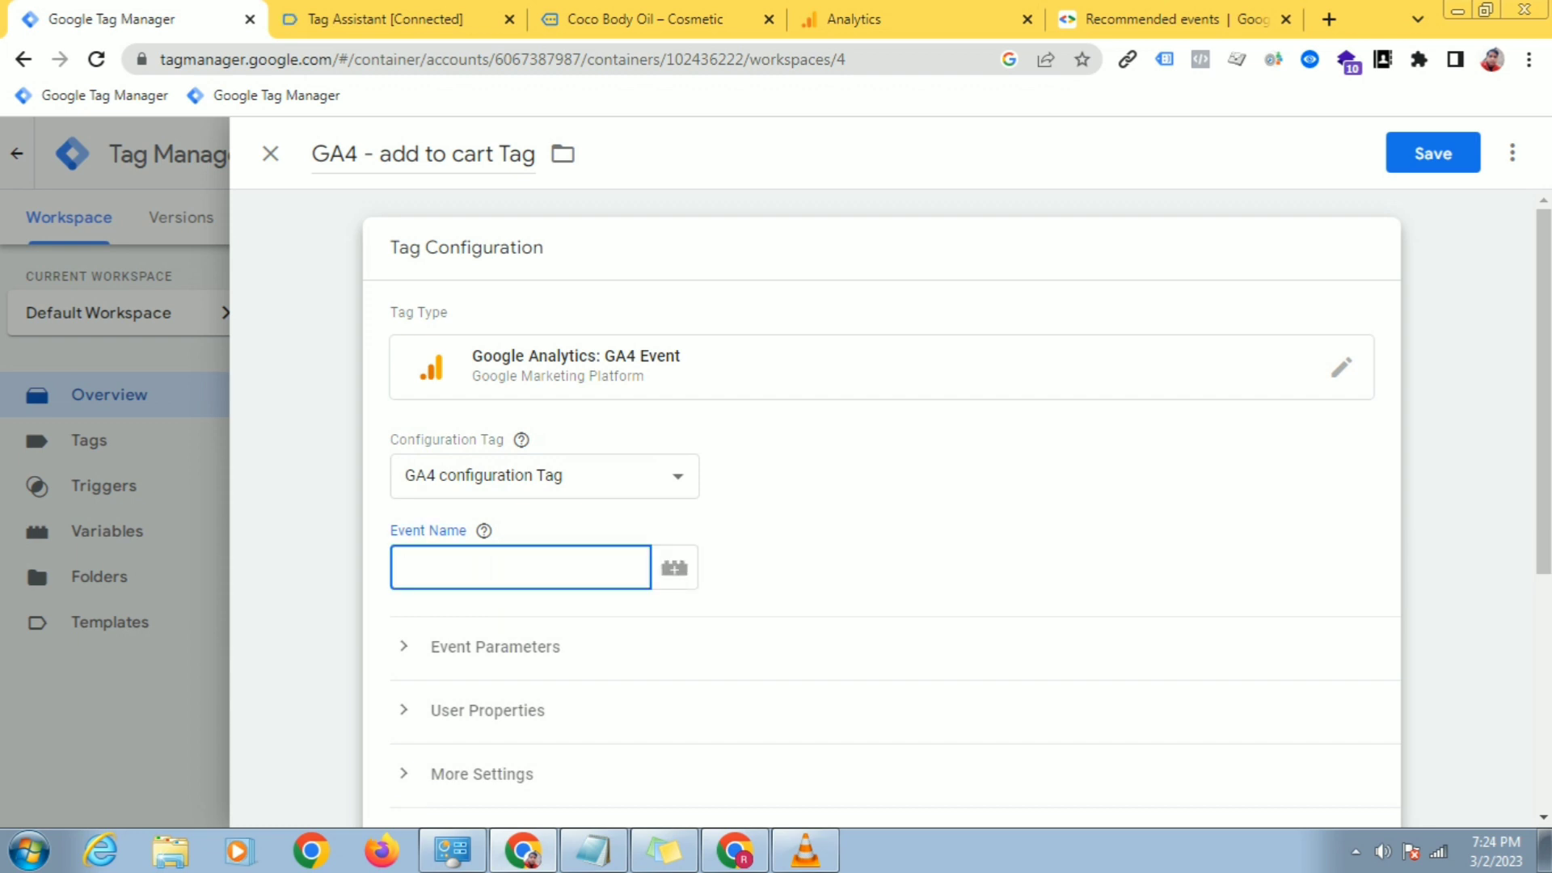
left_click(484, 531)
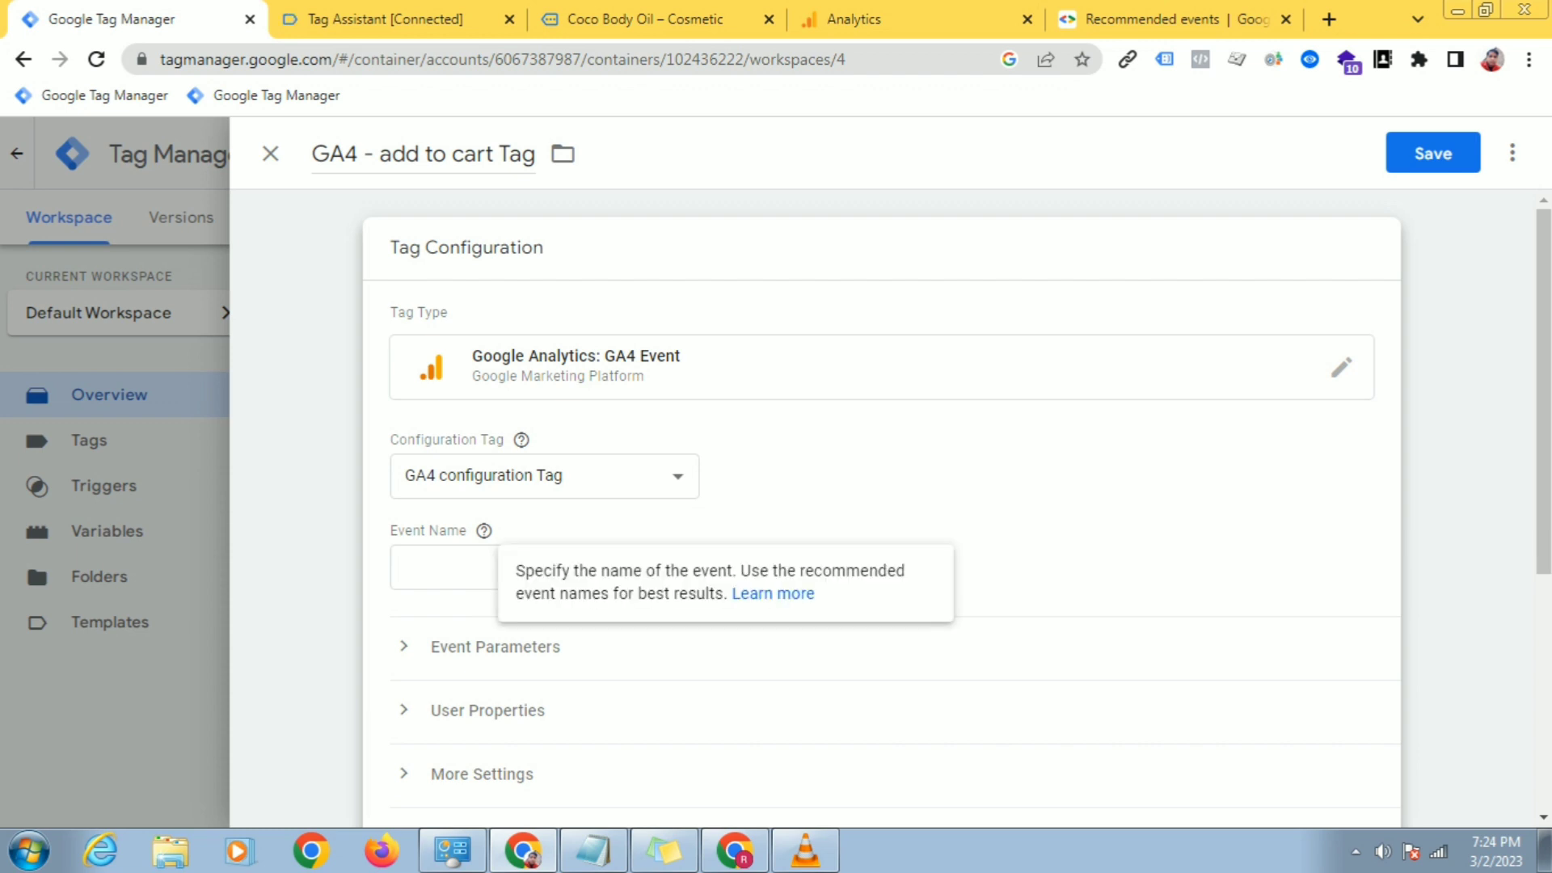
left_click(507, 568)
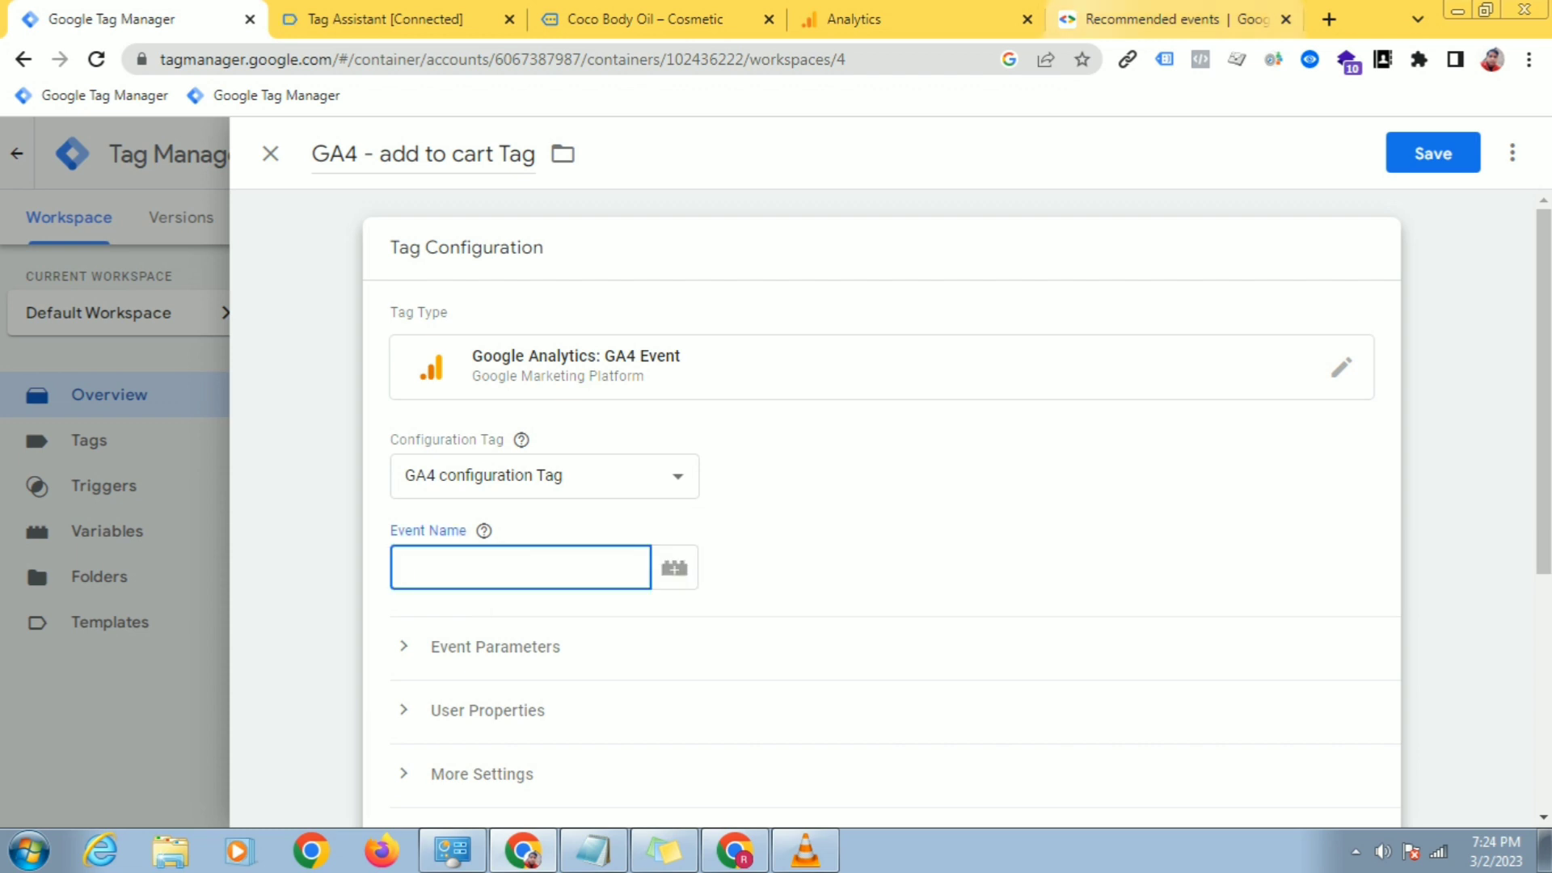
left_click(1148, 18)
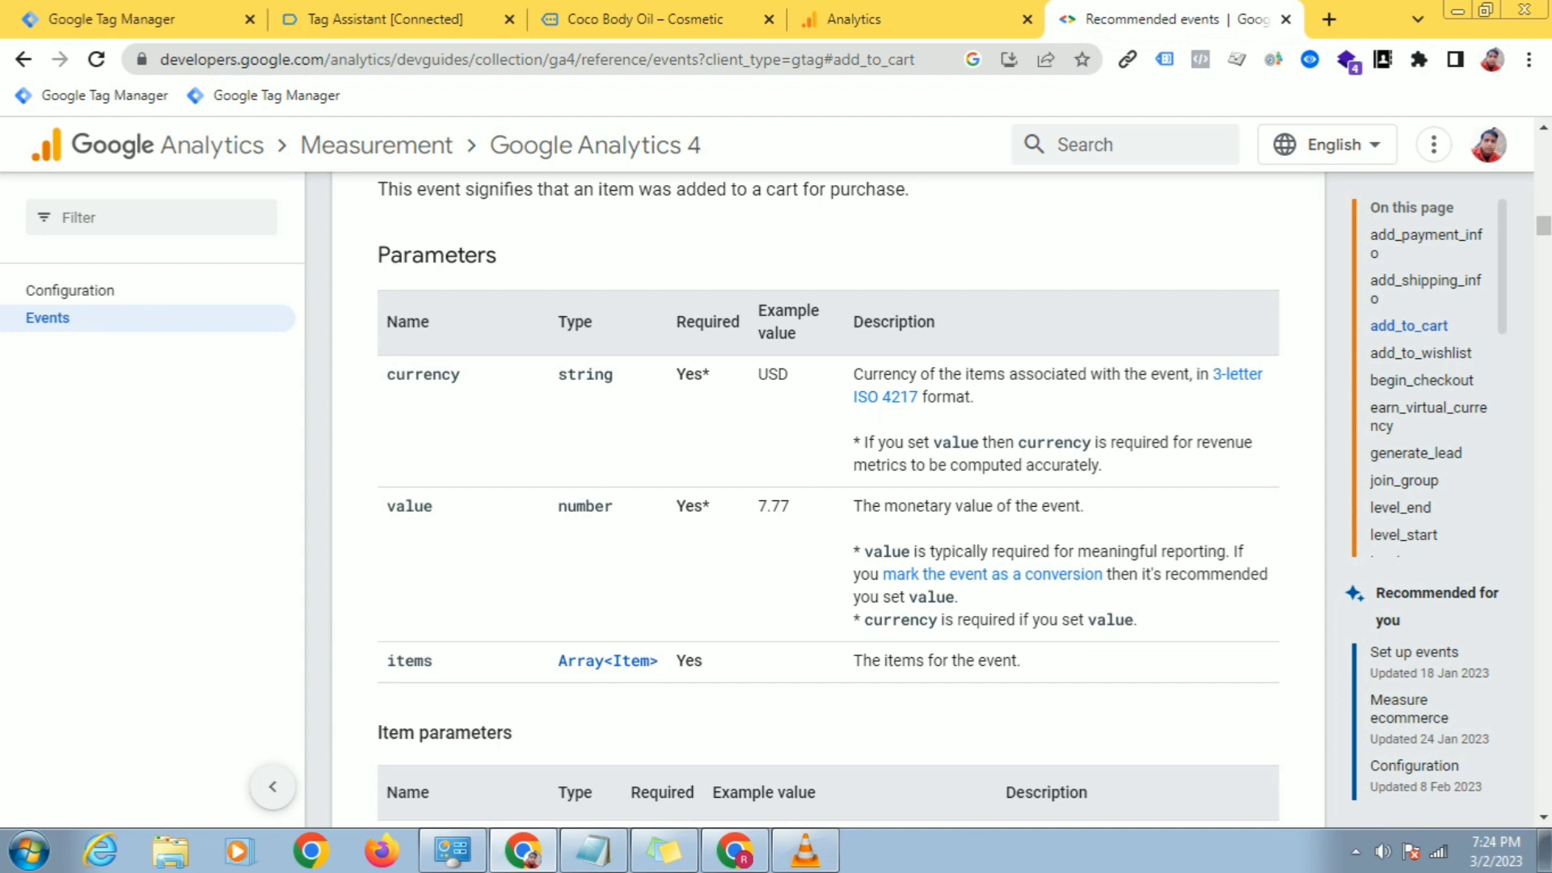
scroll(808, 485, "up", 1)
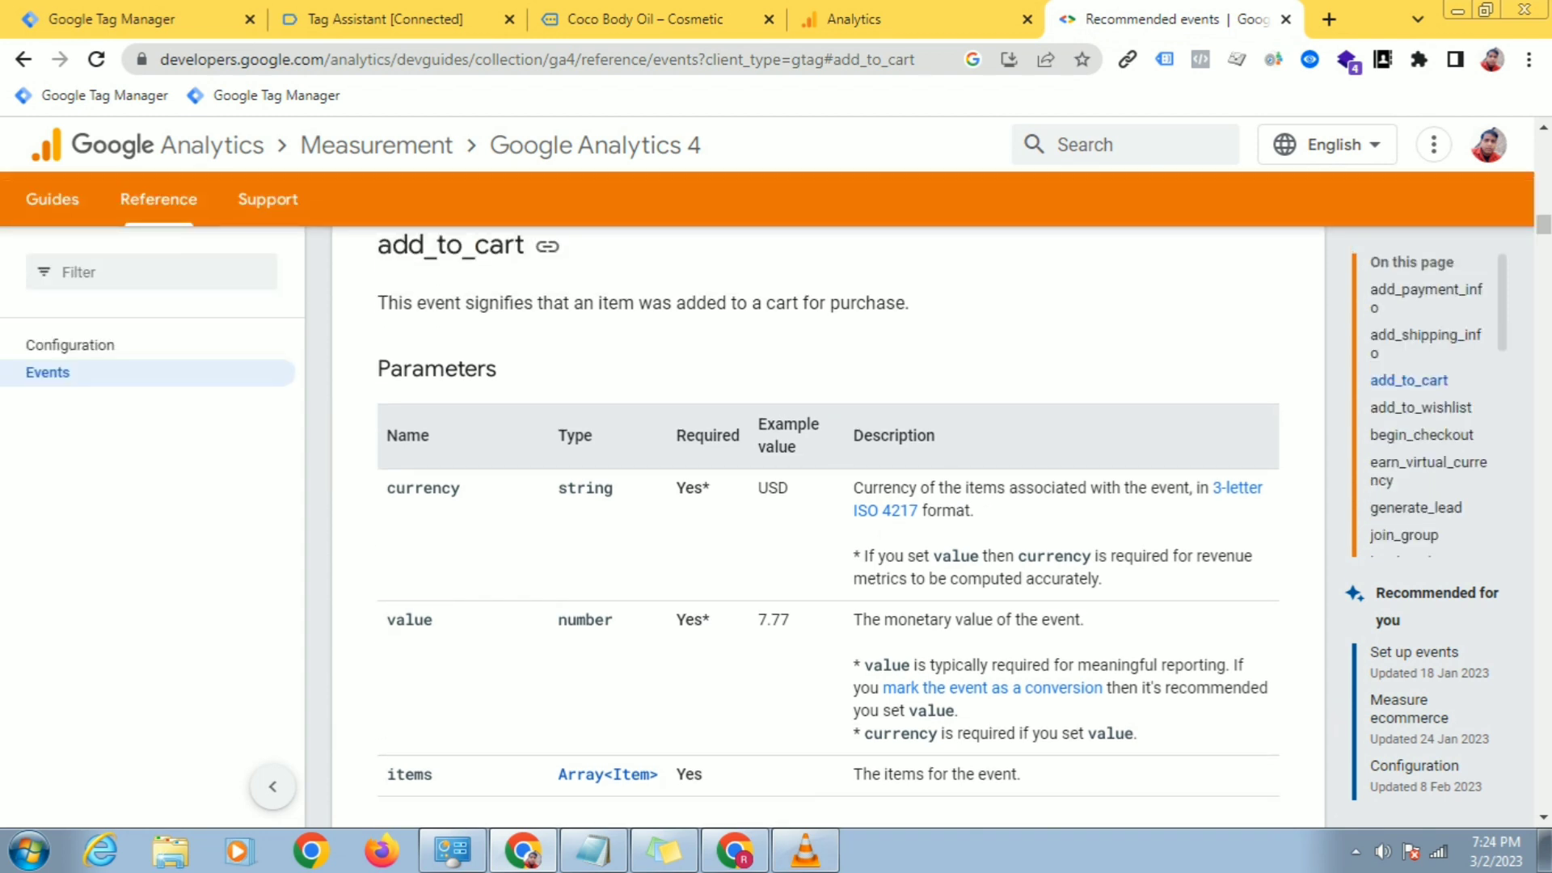
left_click_drag(525, 245, 377, 245)
right_click(407, 245)
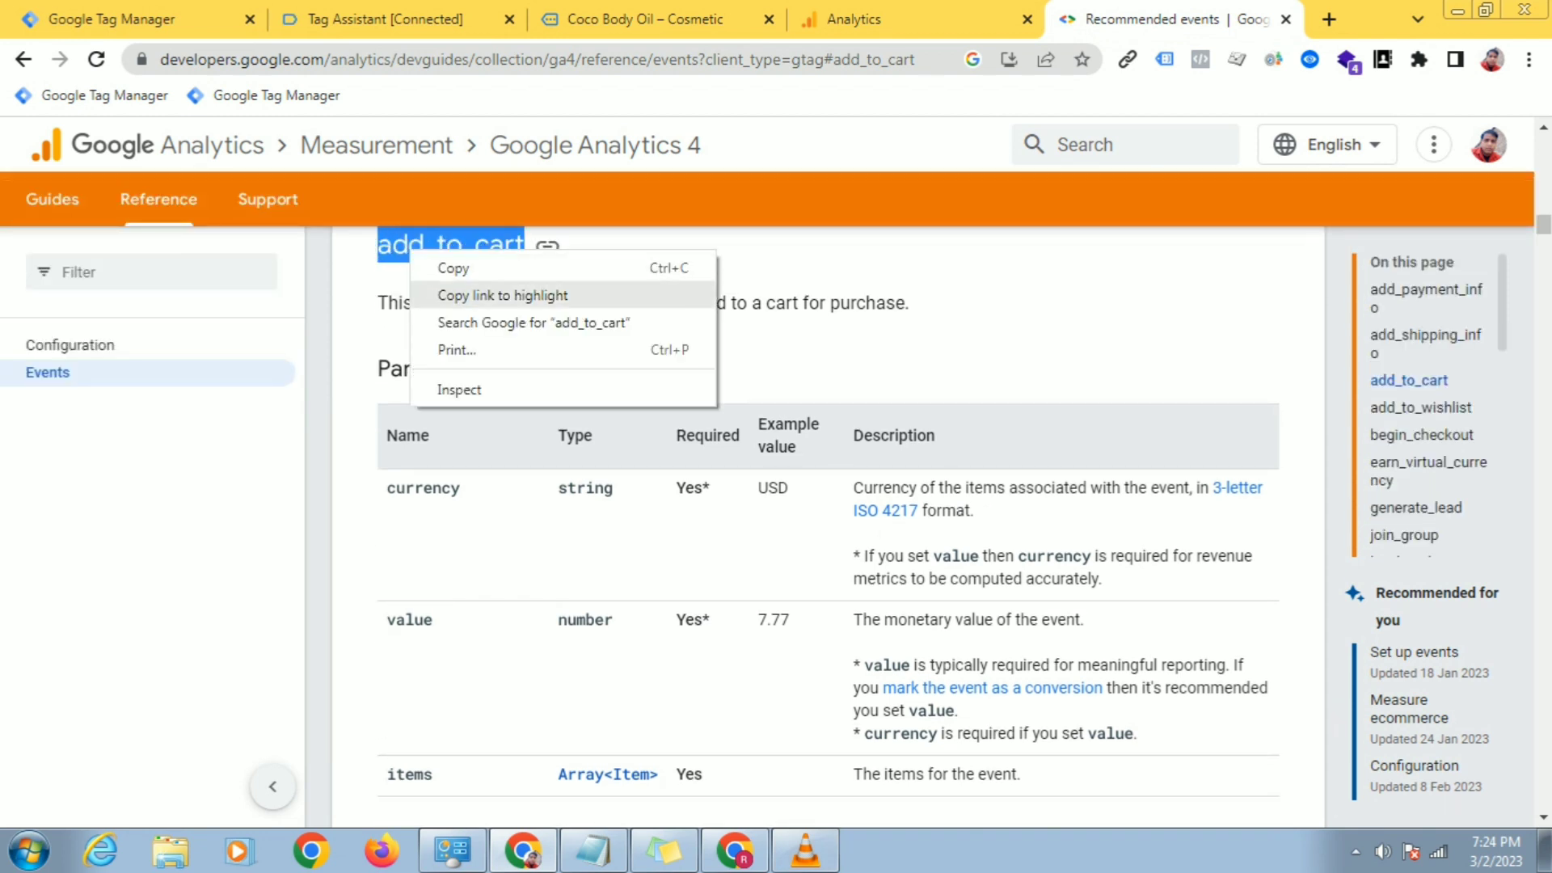
left_click(437, 263)
left_click(121, 18)
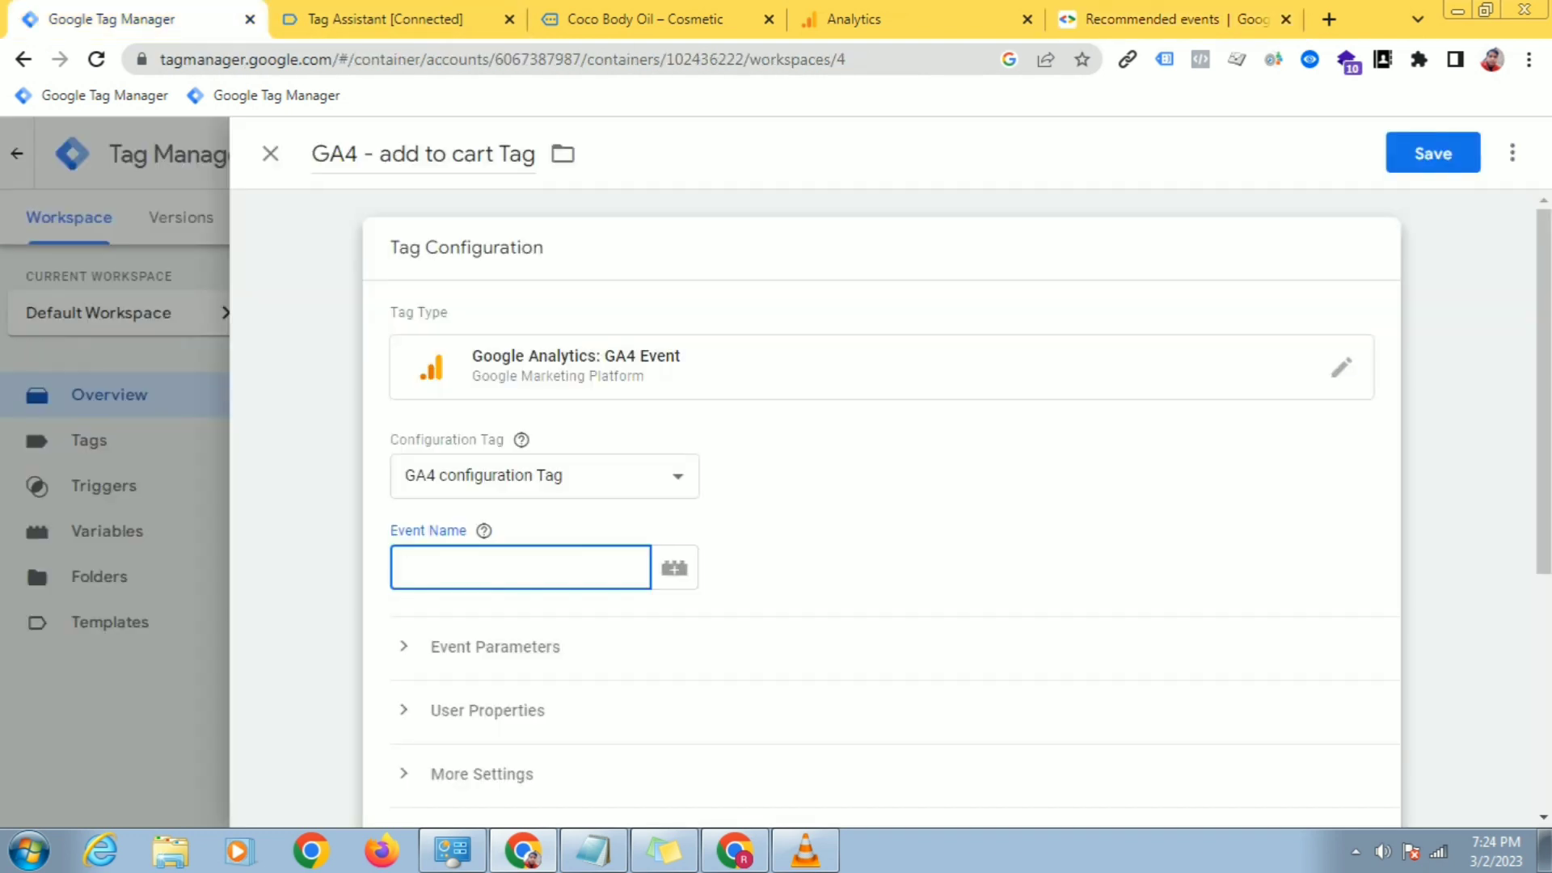
right_click(451, 566)
left_click(506, 387)
Step: Expand the tag's event parameters and add three empty parameter rows
scroll(881, 509, "down", 1)
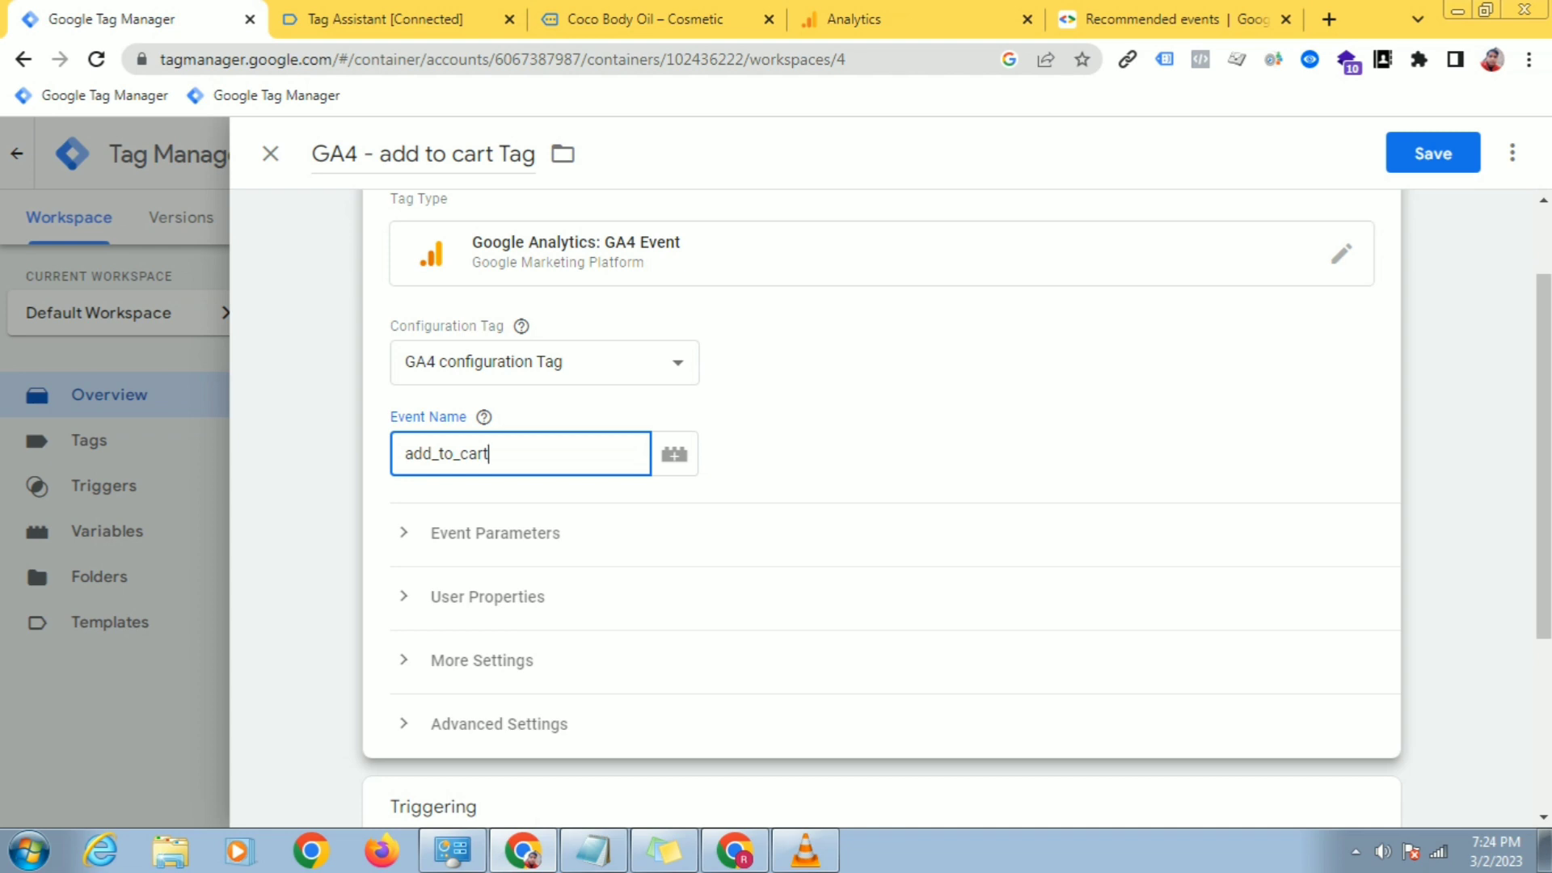
left_click(494, 533)
left_click(489, 615)
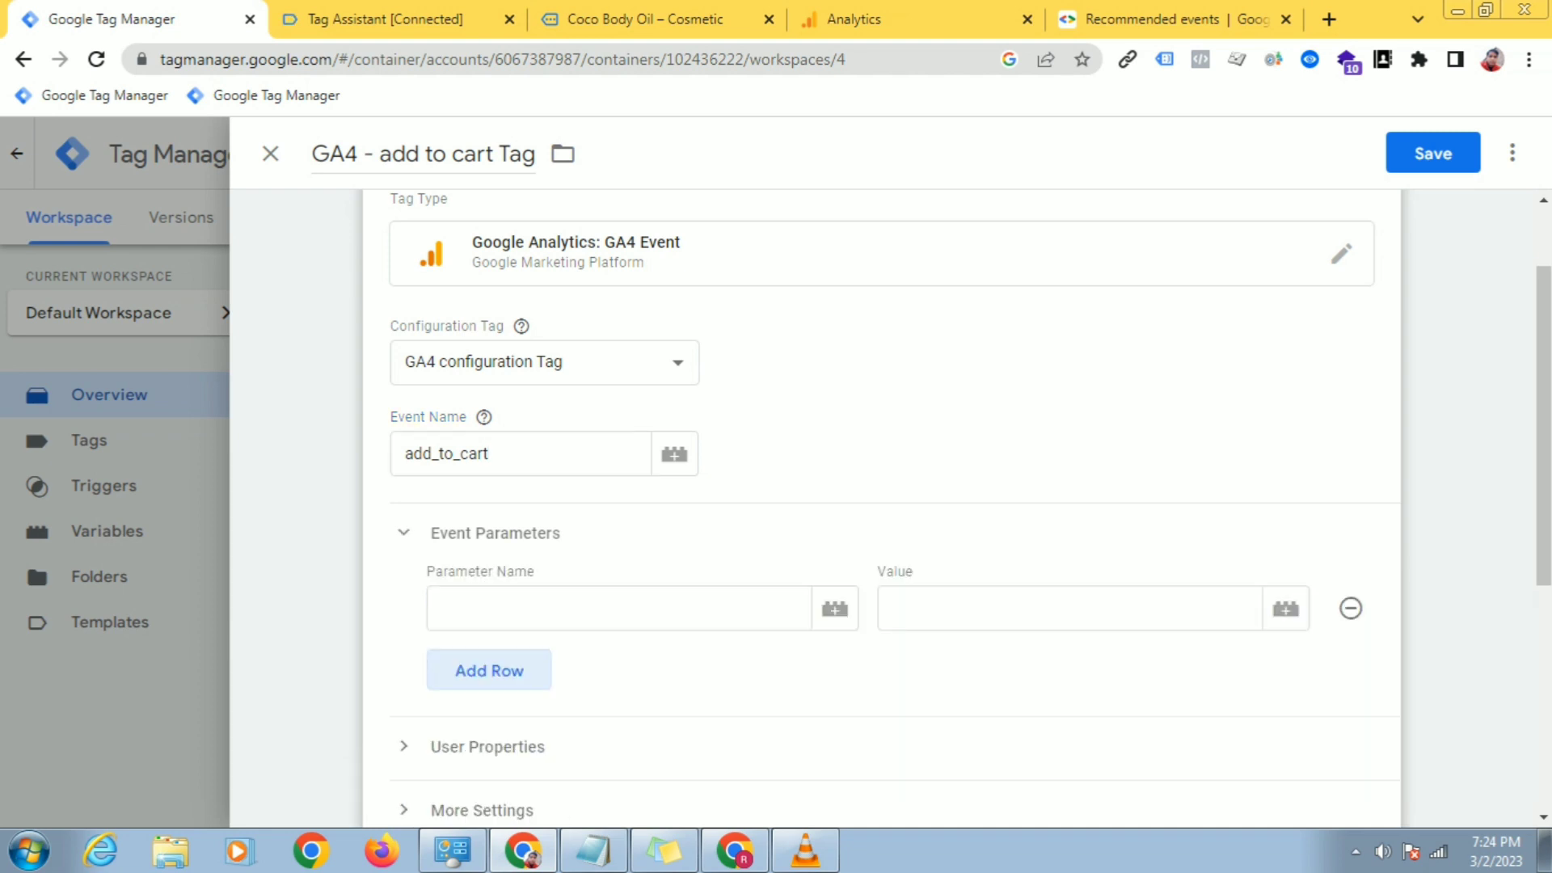
left_click(489, 670)
left_click(489, 725)
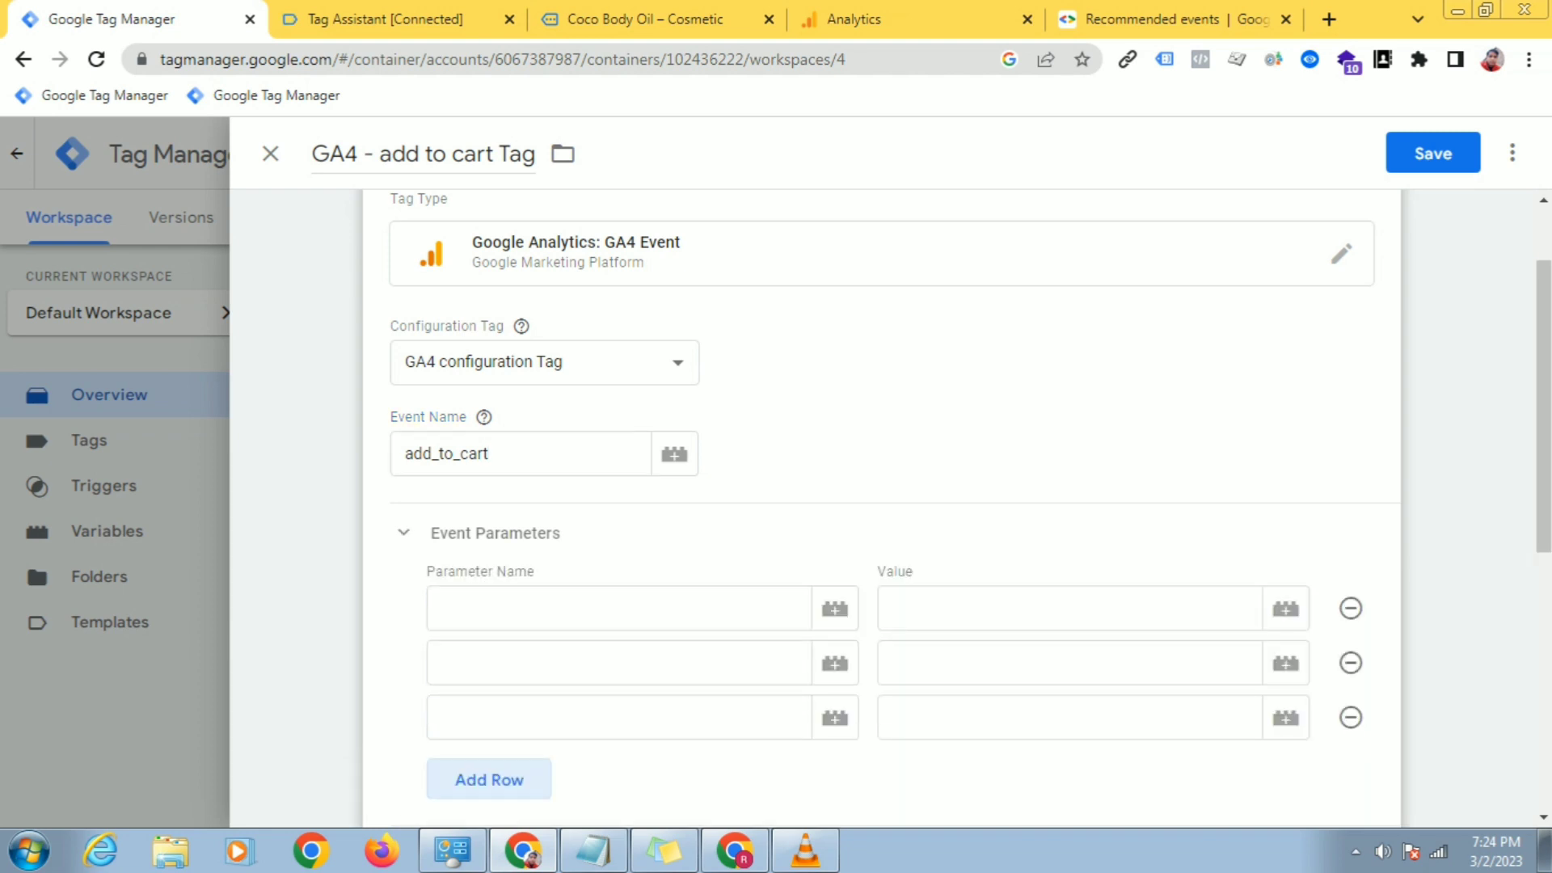
Step: Look up the add_to_cart parameters in the recommended events reference and name the tag's first event parameter currency
left_click(1176, 20)
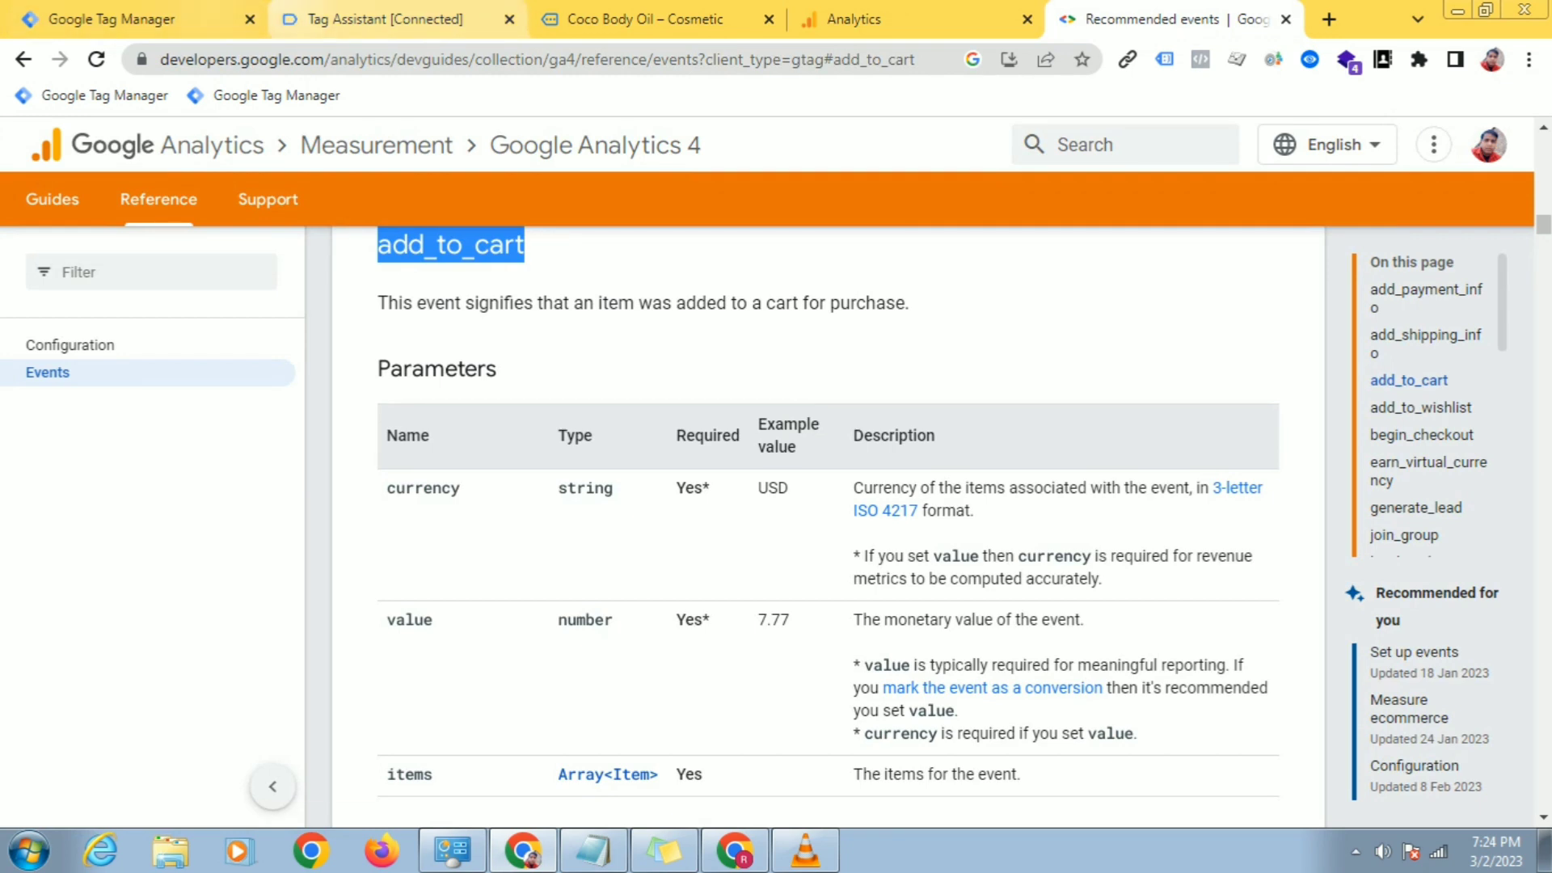
left_click(121, 18)
scroll(881, 501, "down", 2)
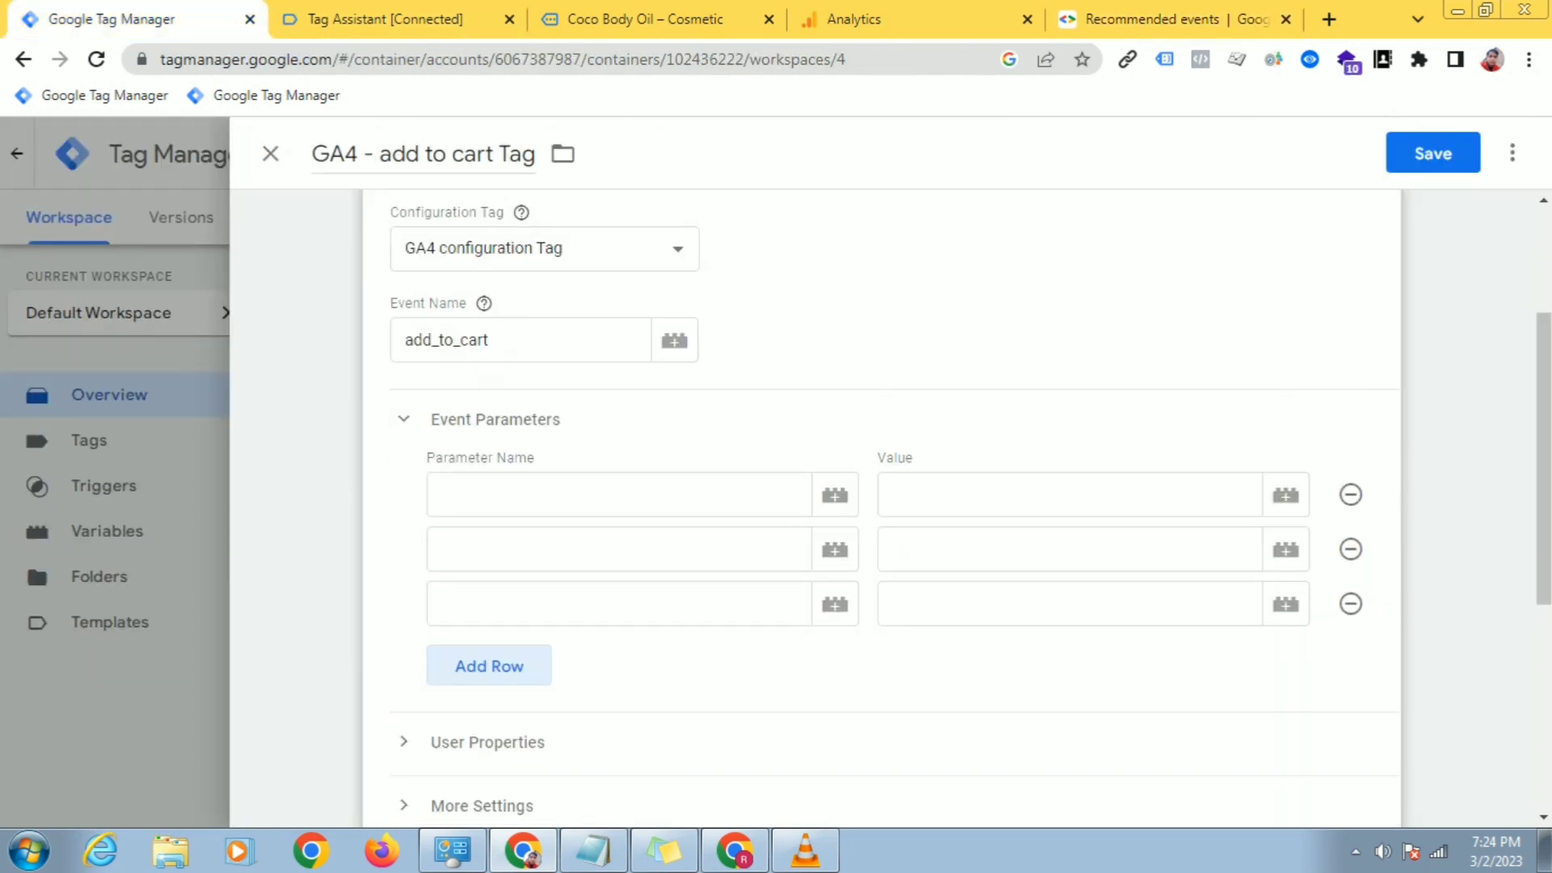
left_click(1152, 19)
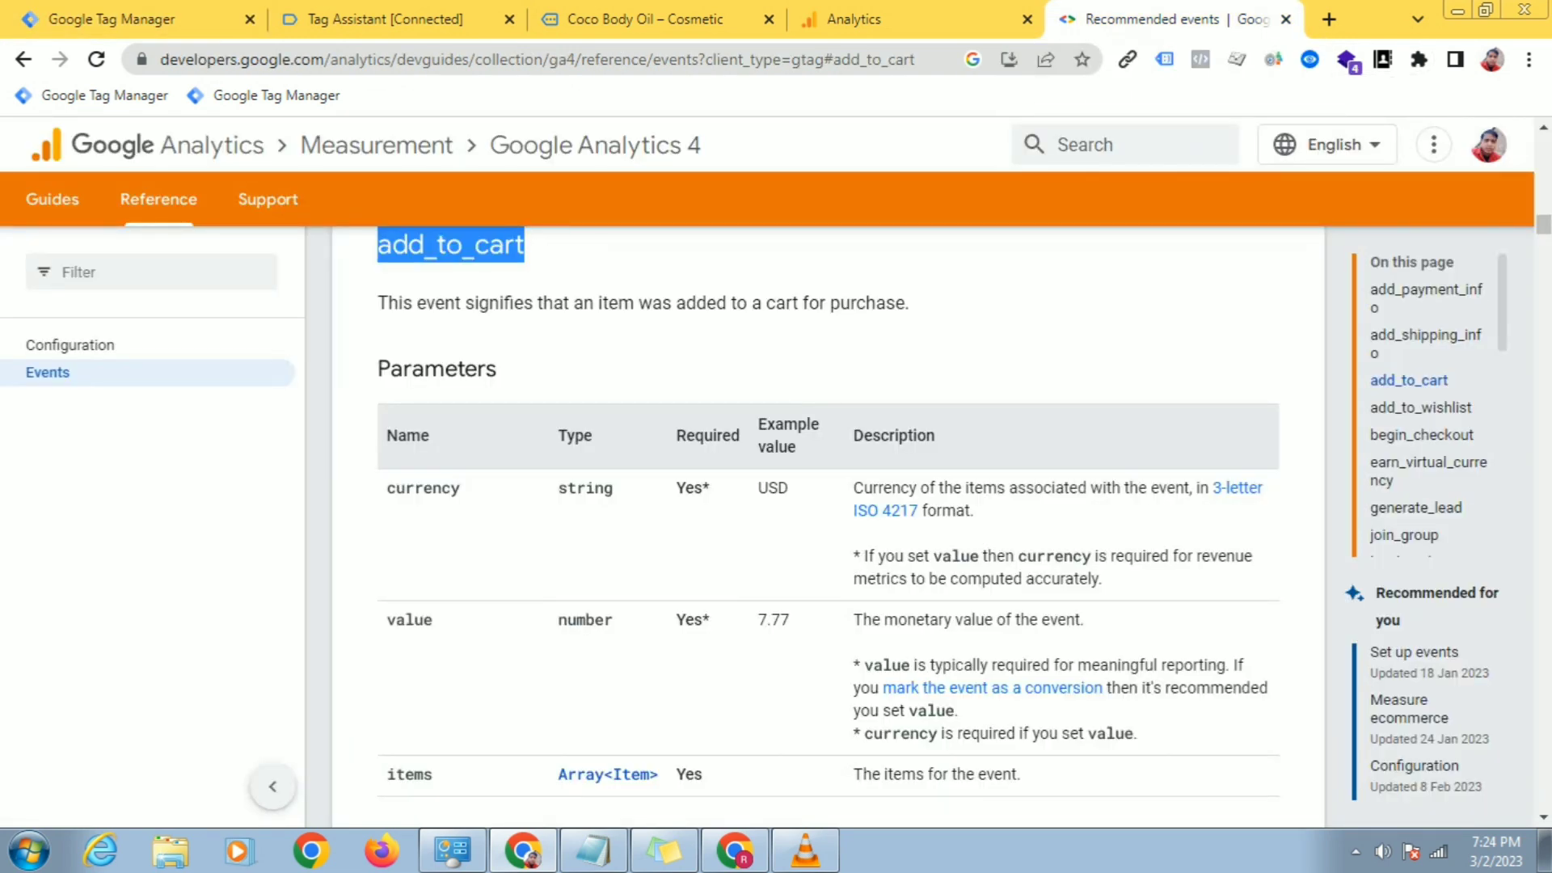
left_click_drag(462, 489, 382, 484)
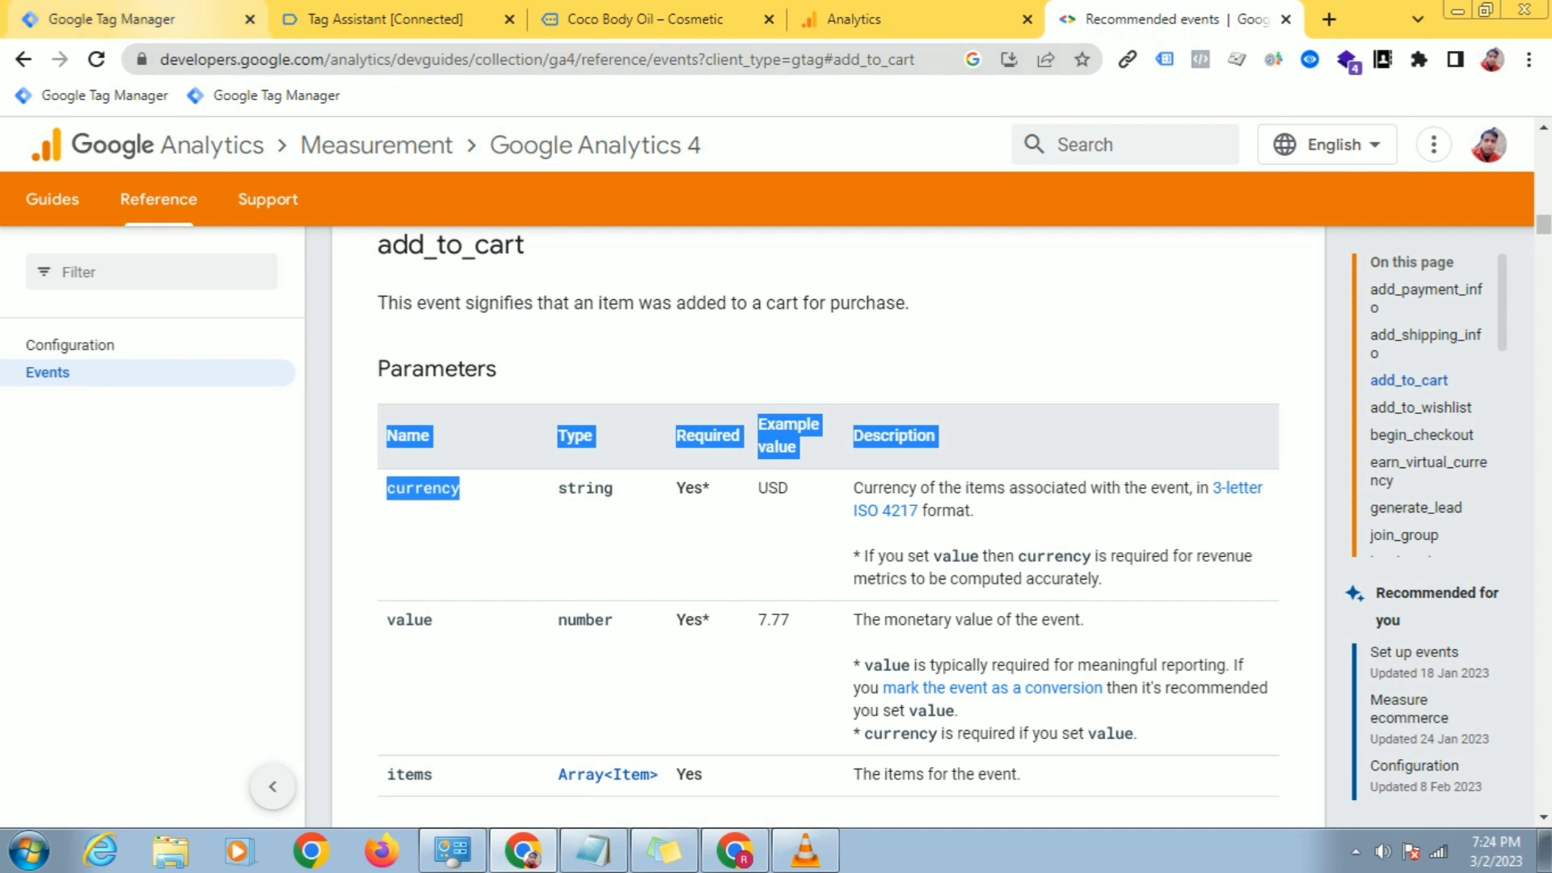
left_click(137, 18)
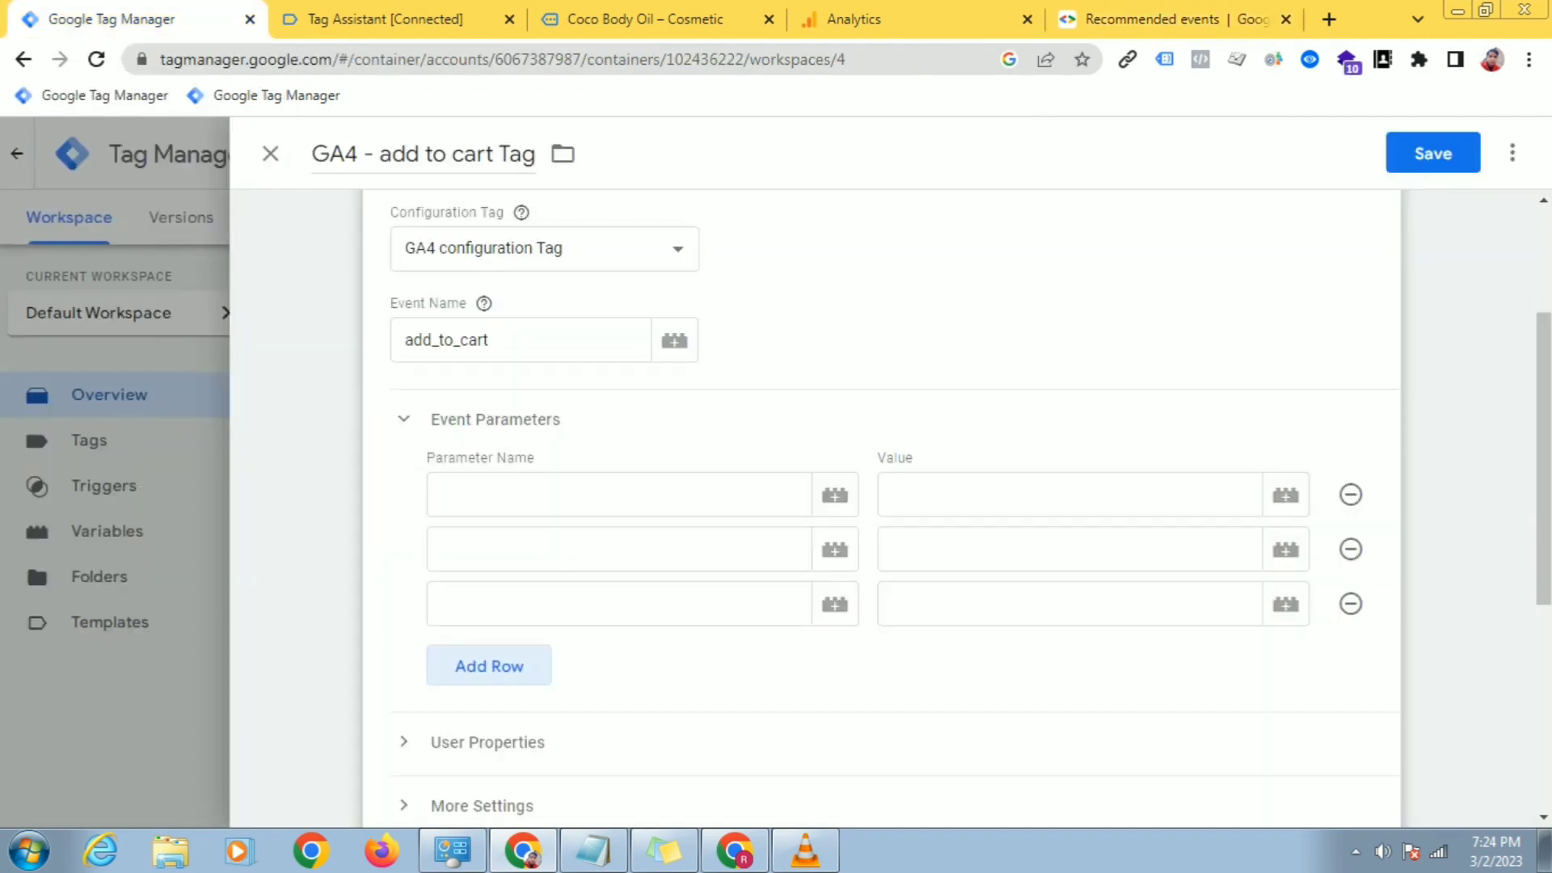
left_click(618, 495)
type("c")
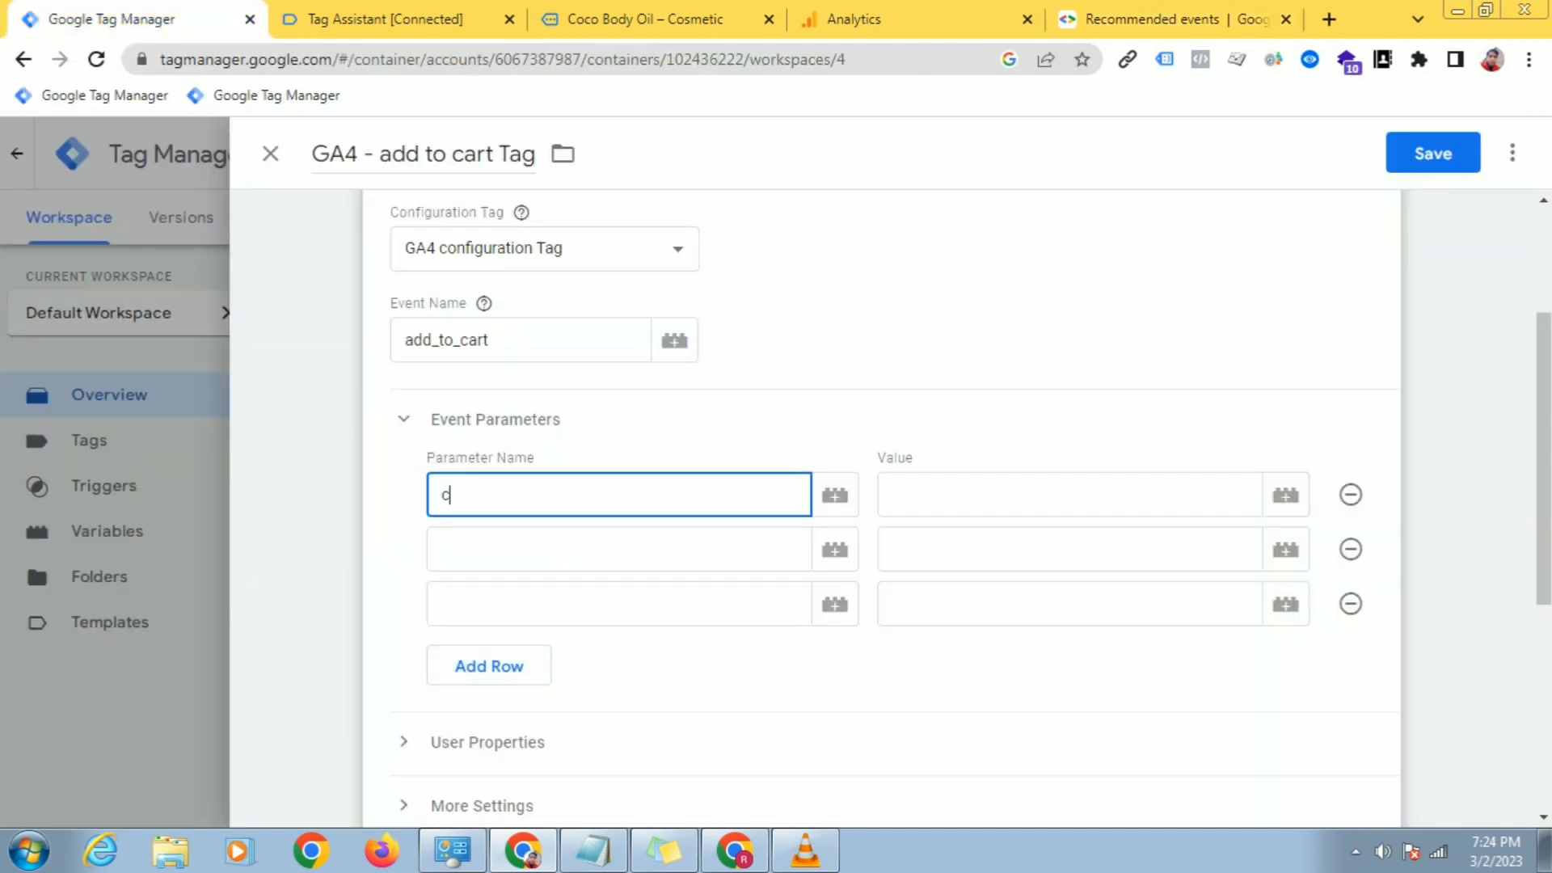
type("urrency")
Step: Set the currency parameter's value to the dlv ecommerce currency variable
left_click(1285, 495)
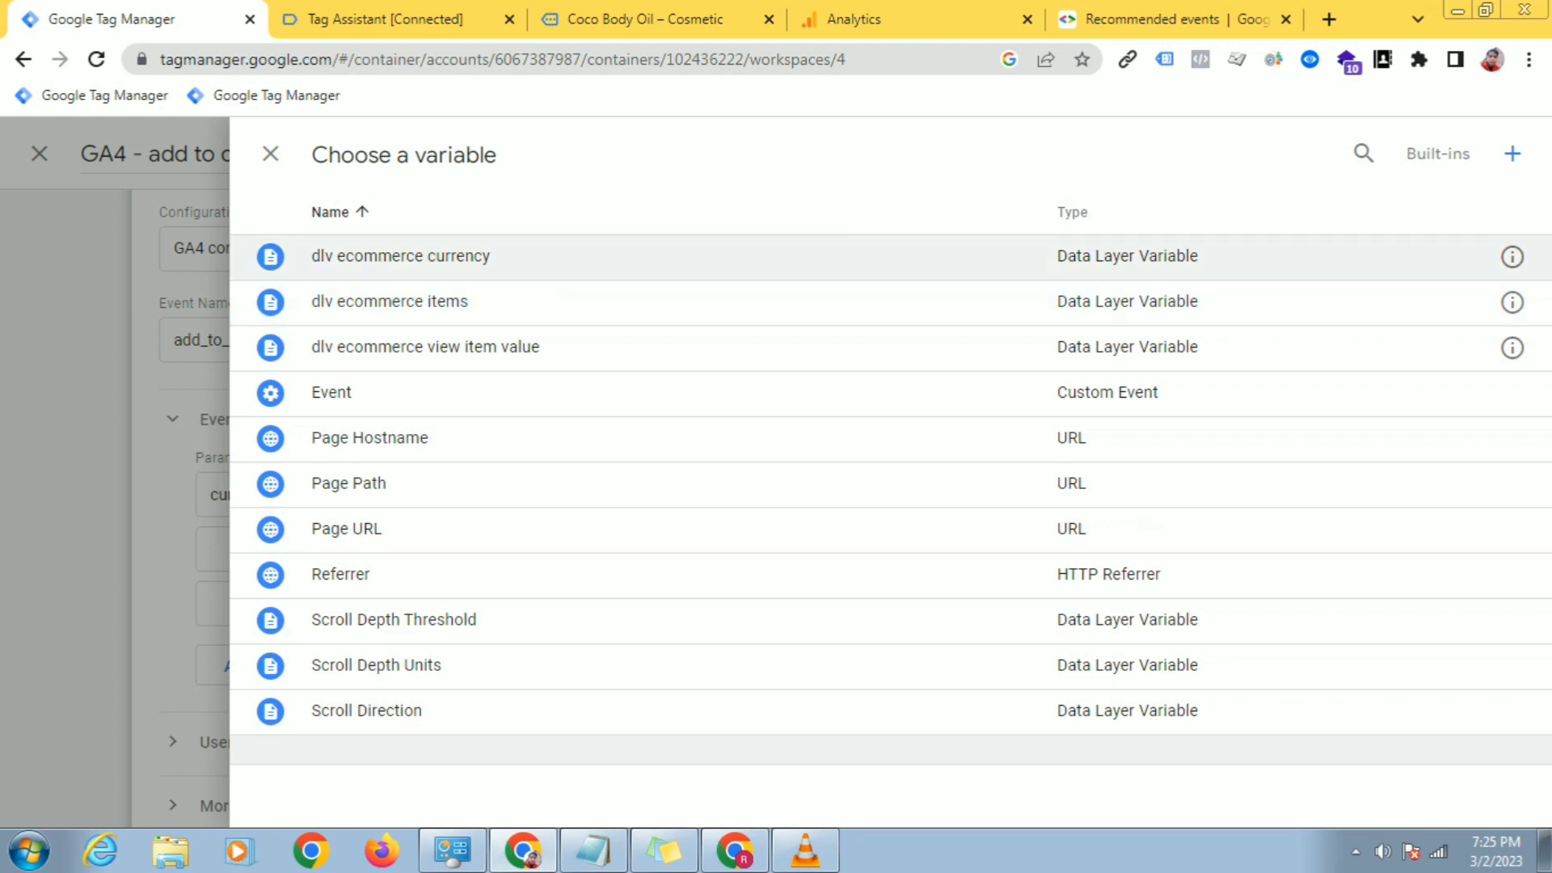
left_click(400, 256)
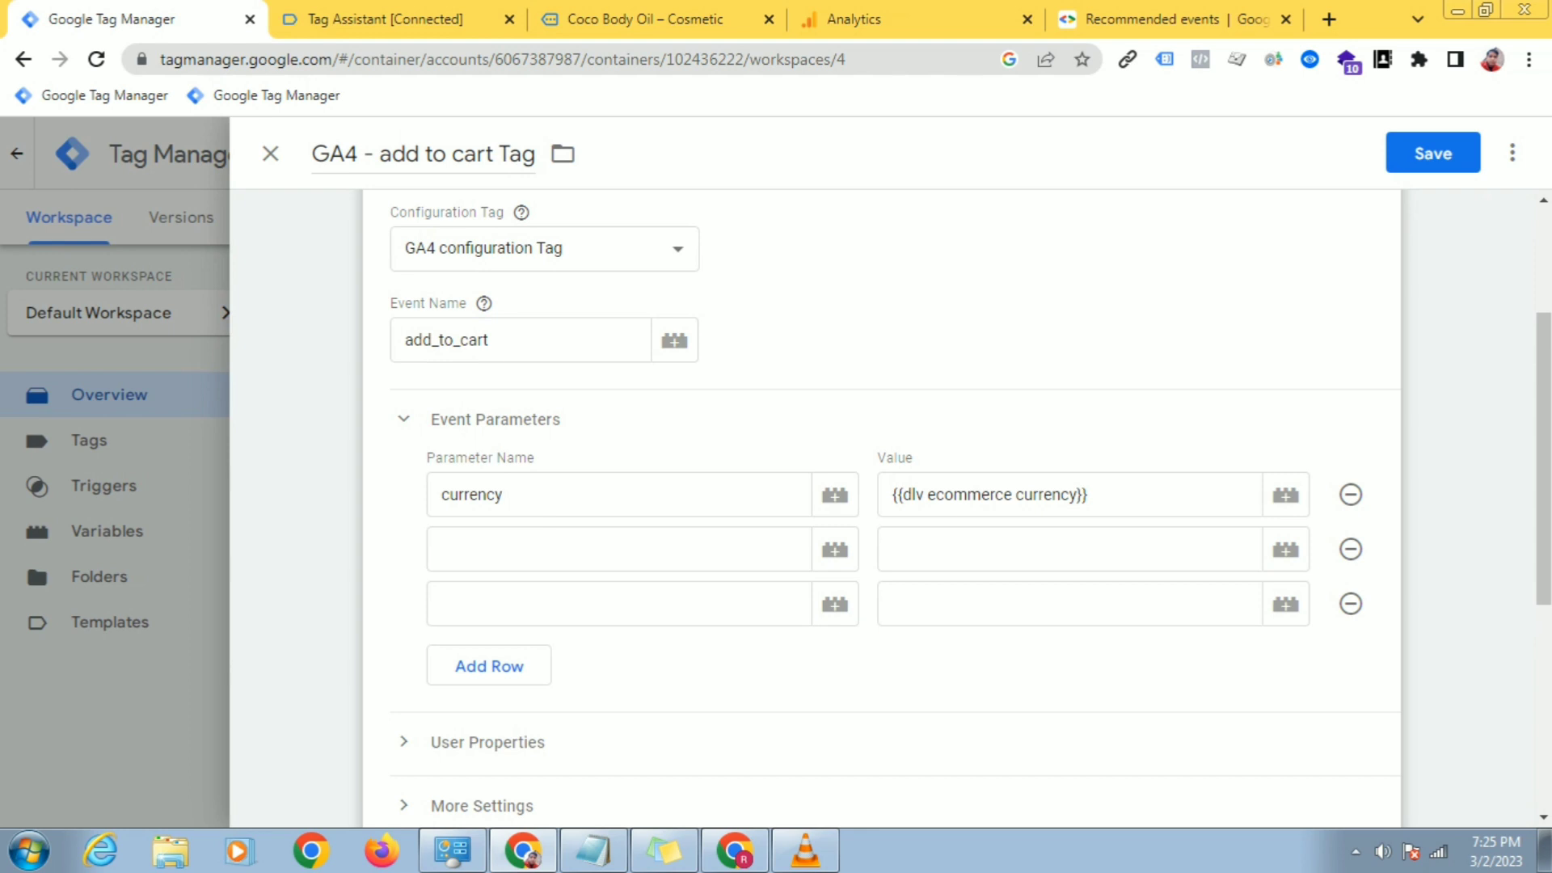
left_click(1088, 494)
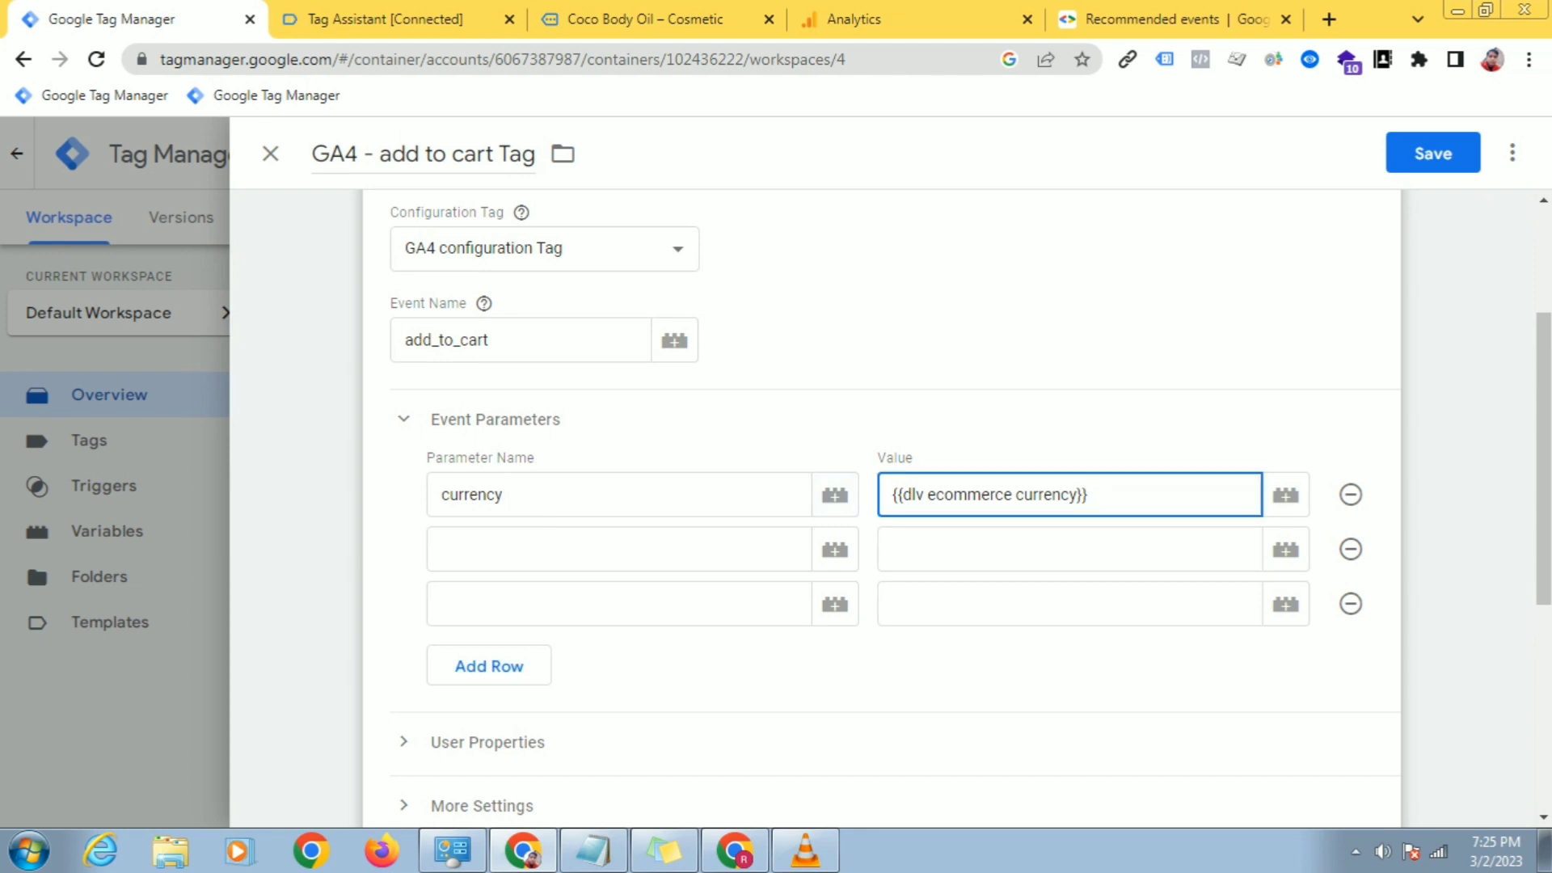
Step: Check the recommended events reference for the next parameter and name the second event parameter value
left_click(619, 550)
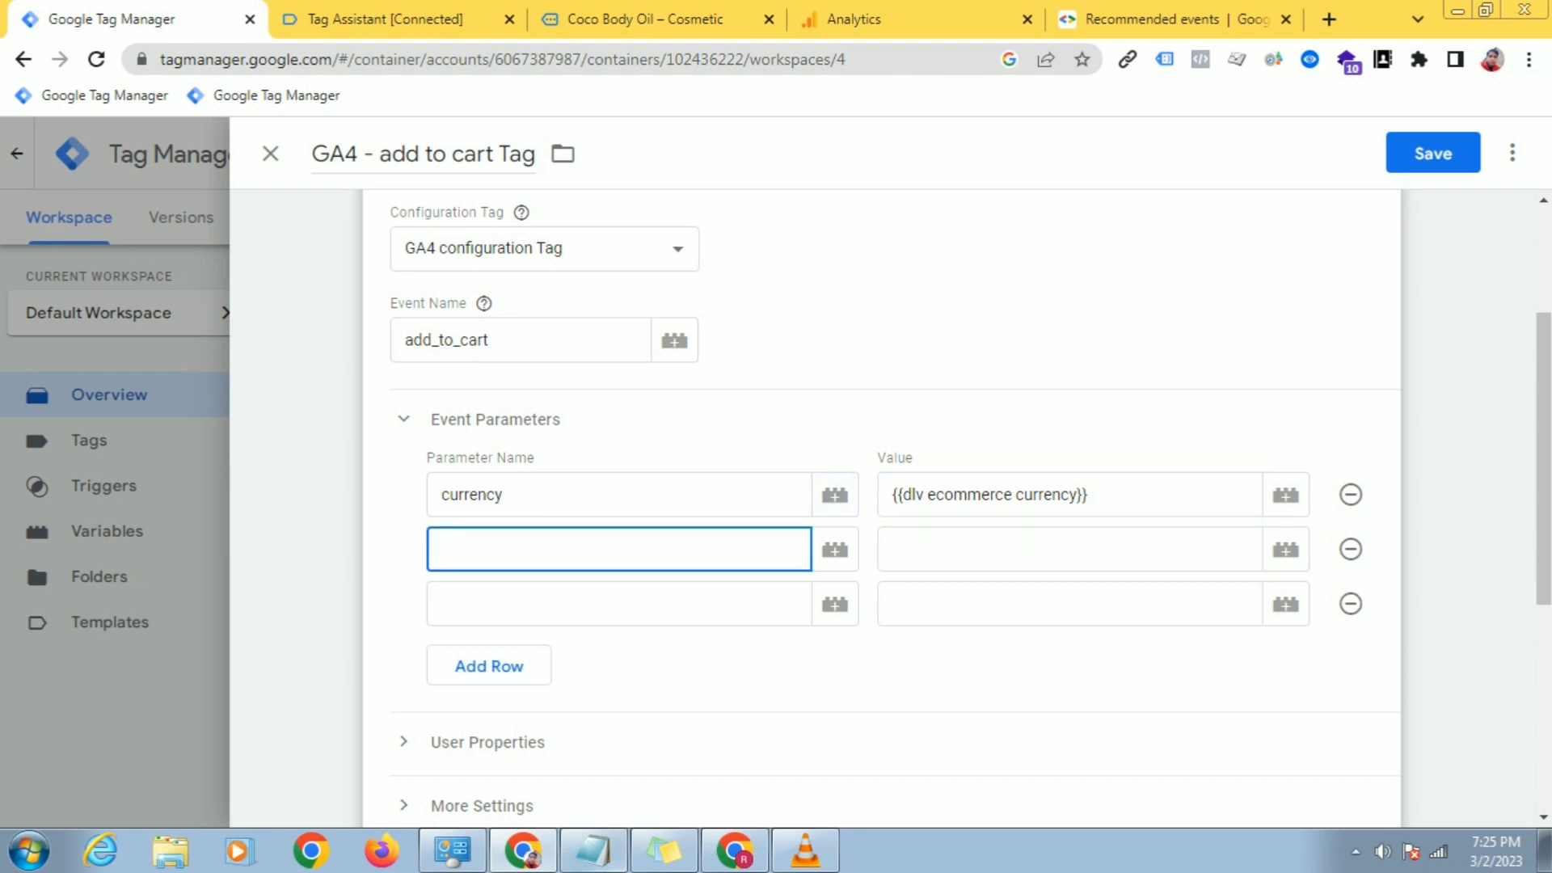
left_click(1169, 20)
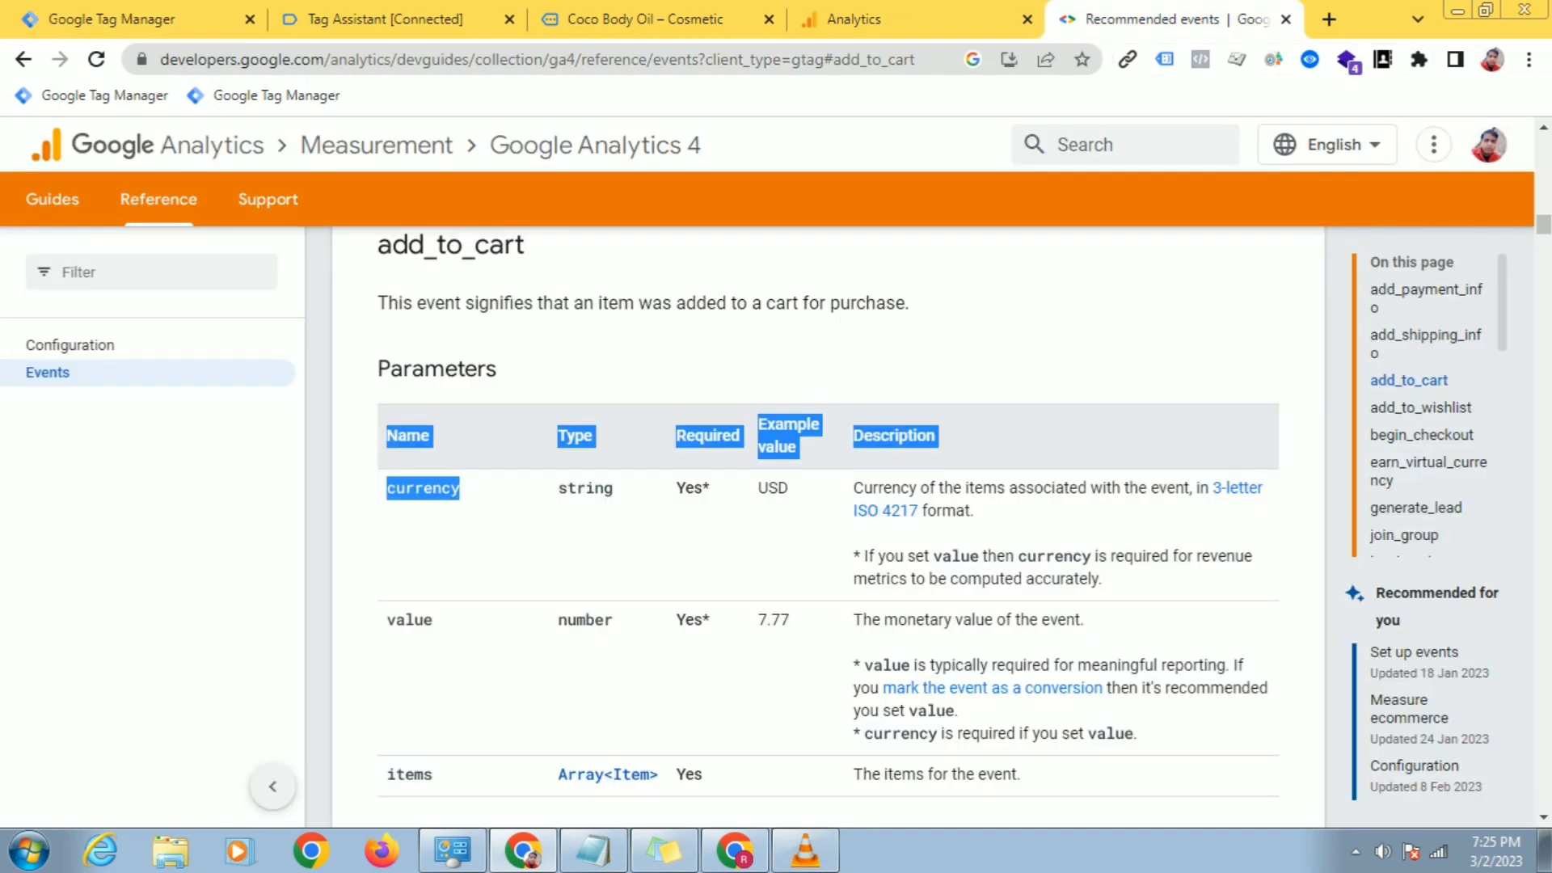
key("ctrl+Tab")
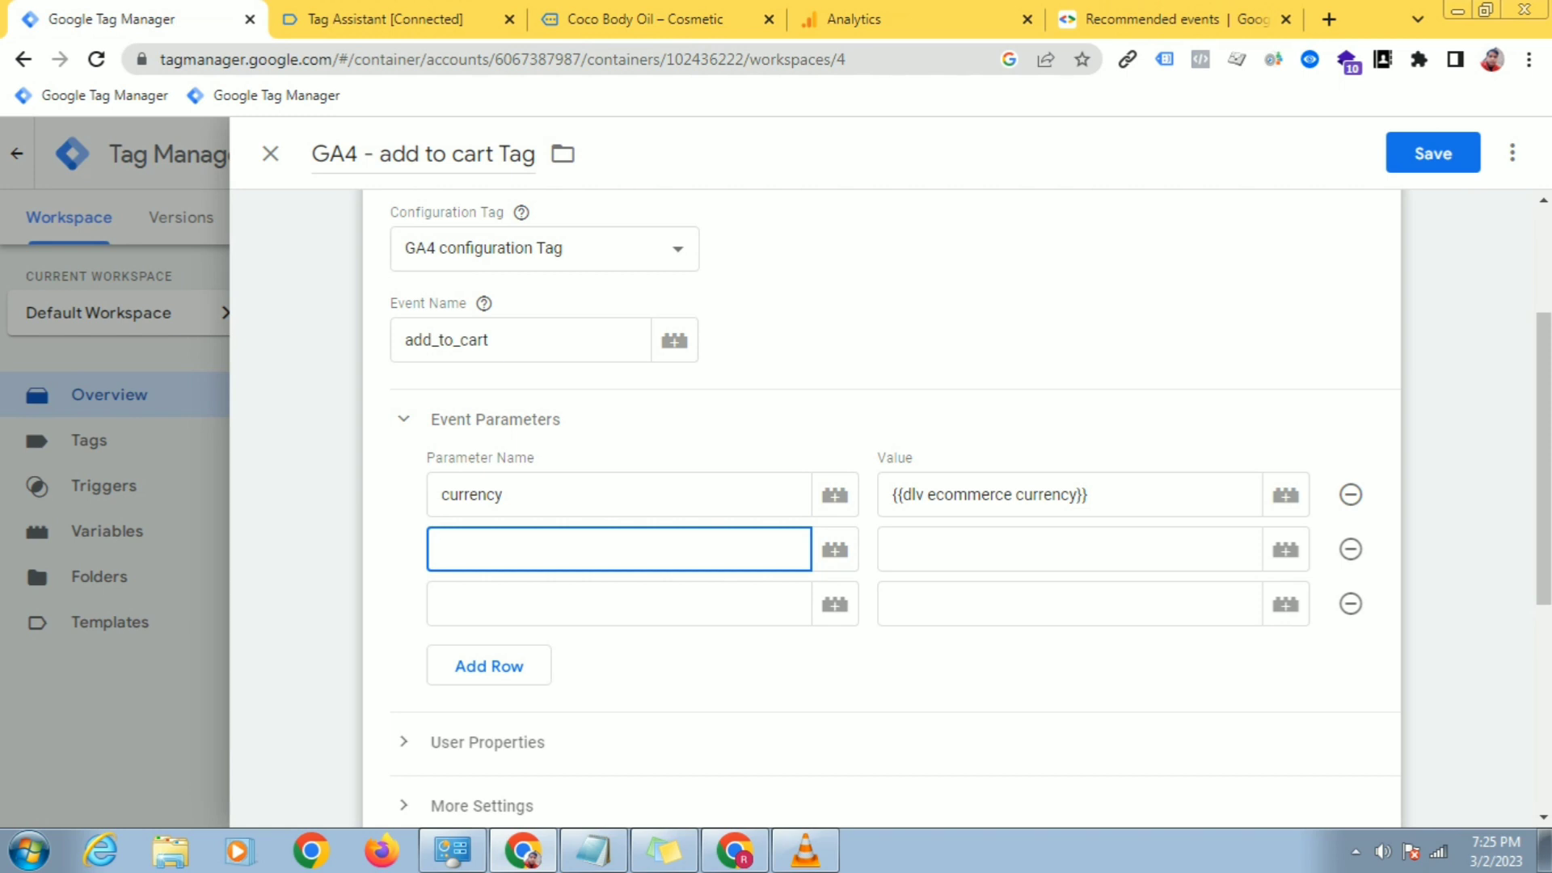
type("value")
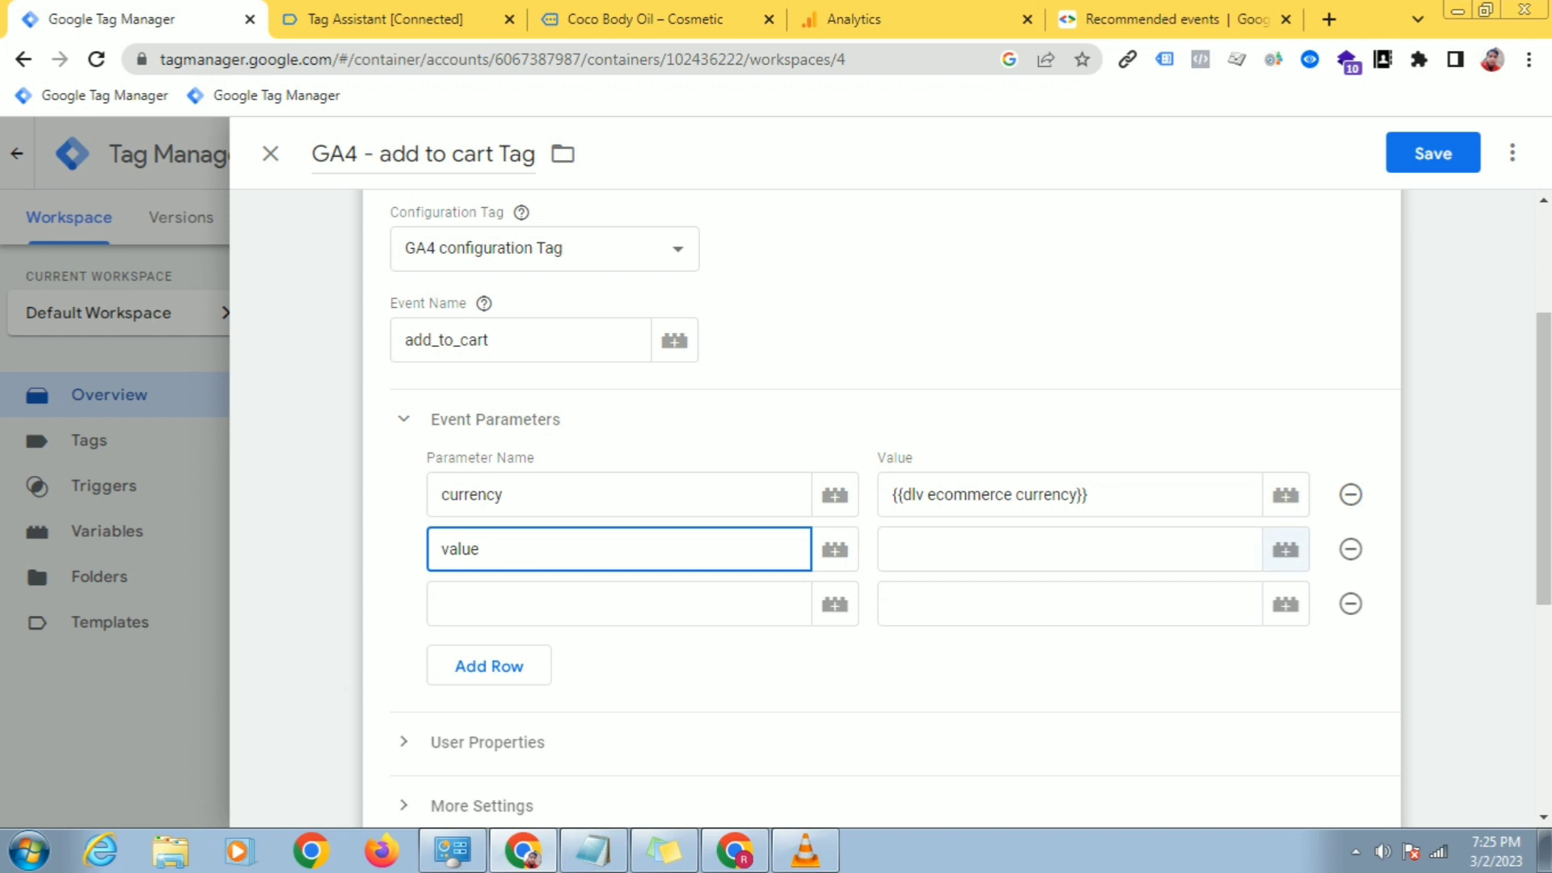
Step: Create a new variable for the value parameter, named "dlv add to cart value", with the type Data Layer Variable
left_click(1285, 549)
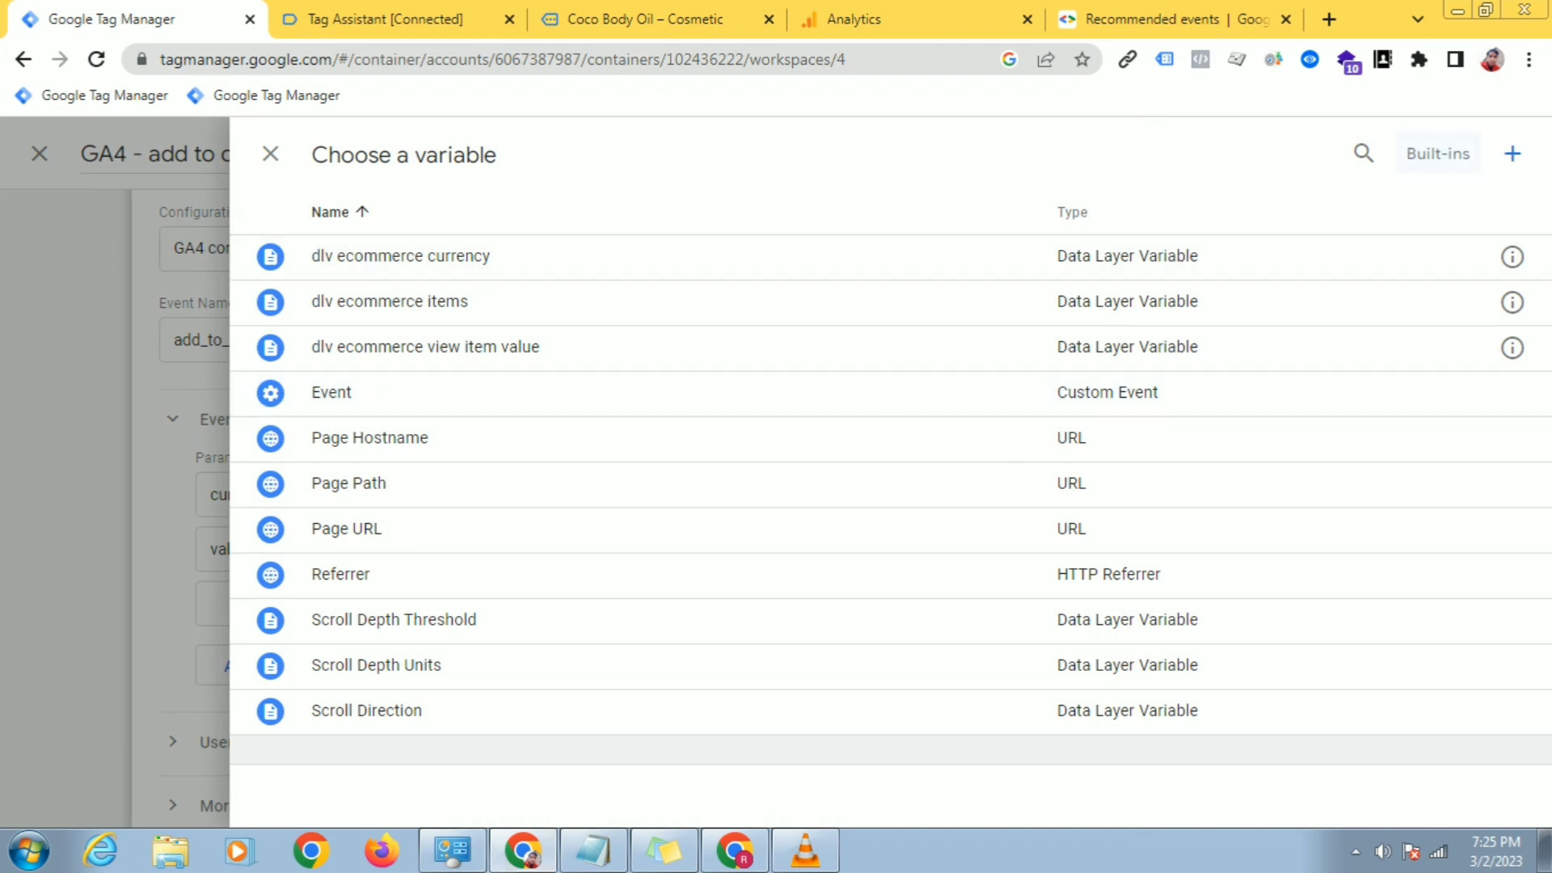
left_click(1512, 153)
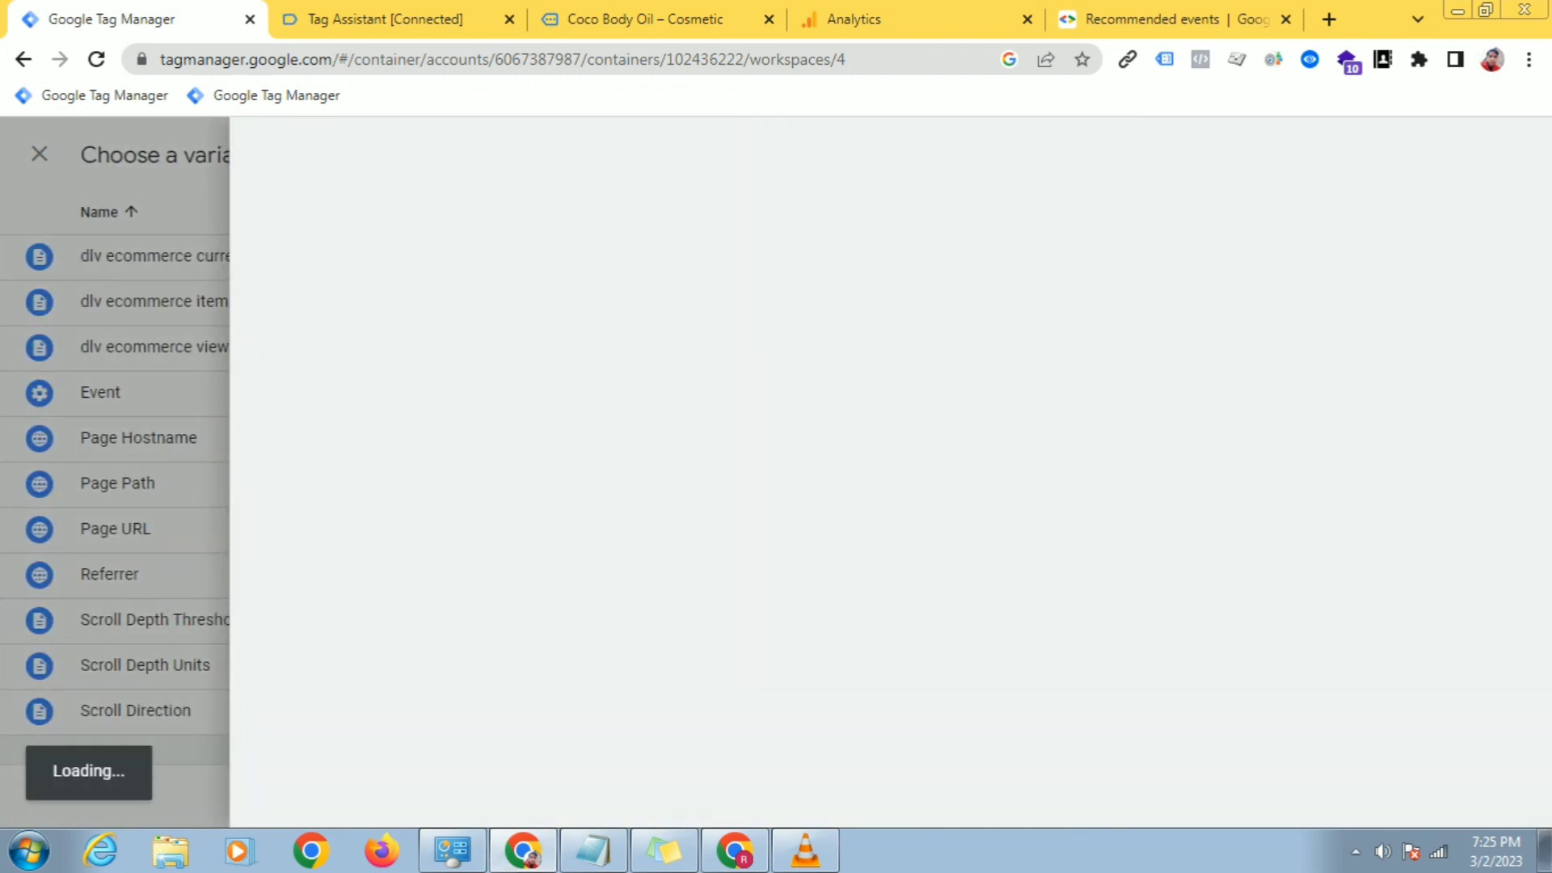
double_click(352, 155)
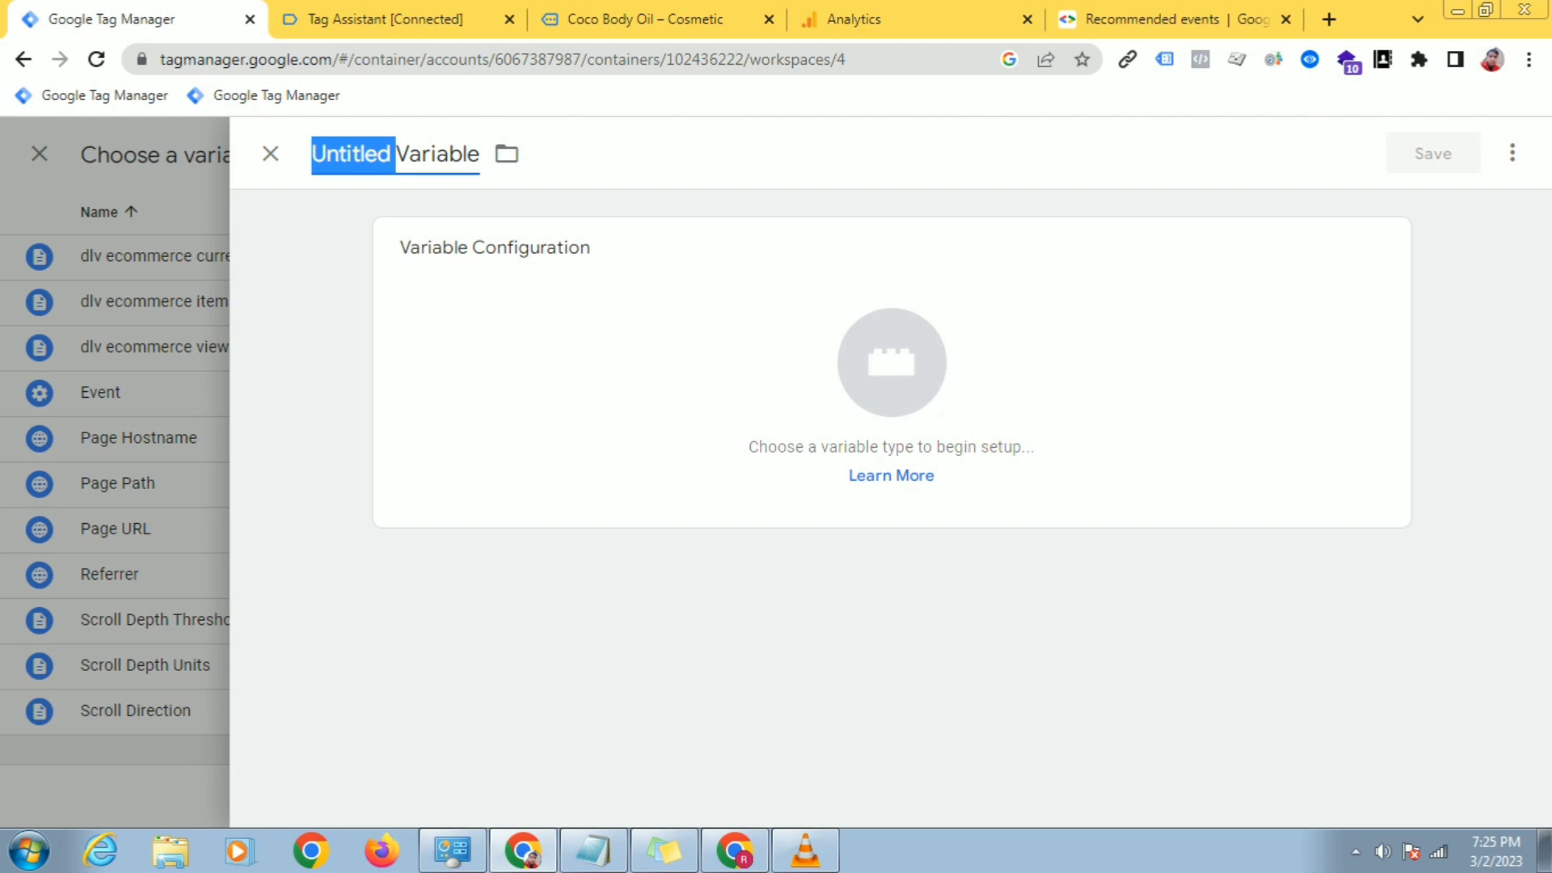
triple_click(437, 153)
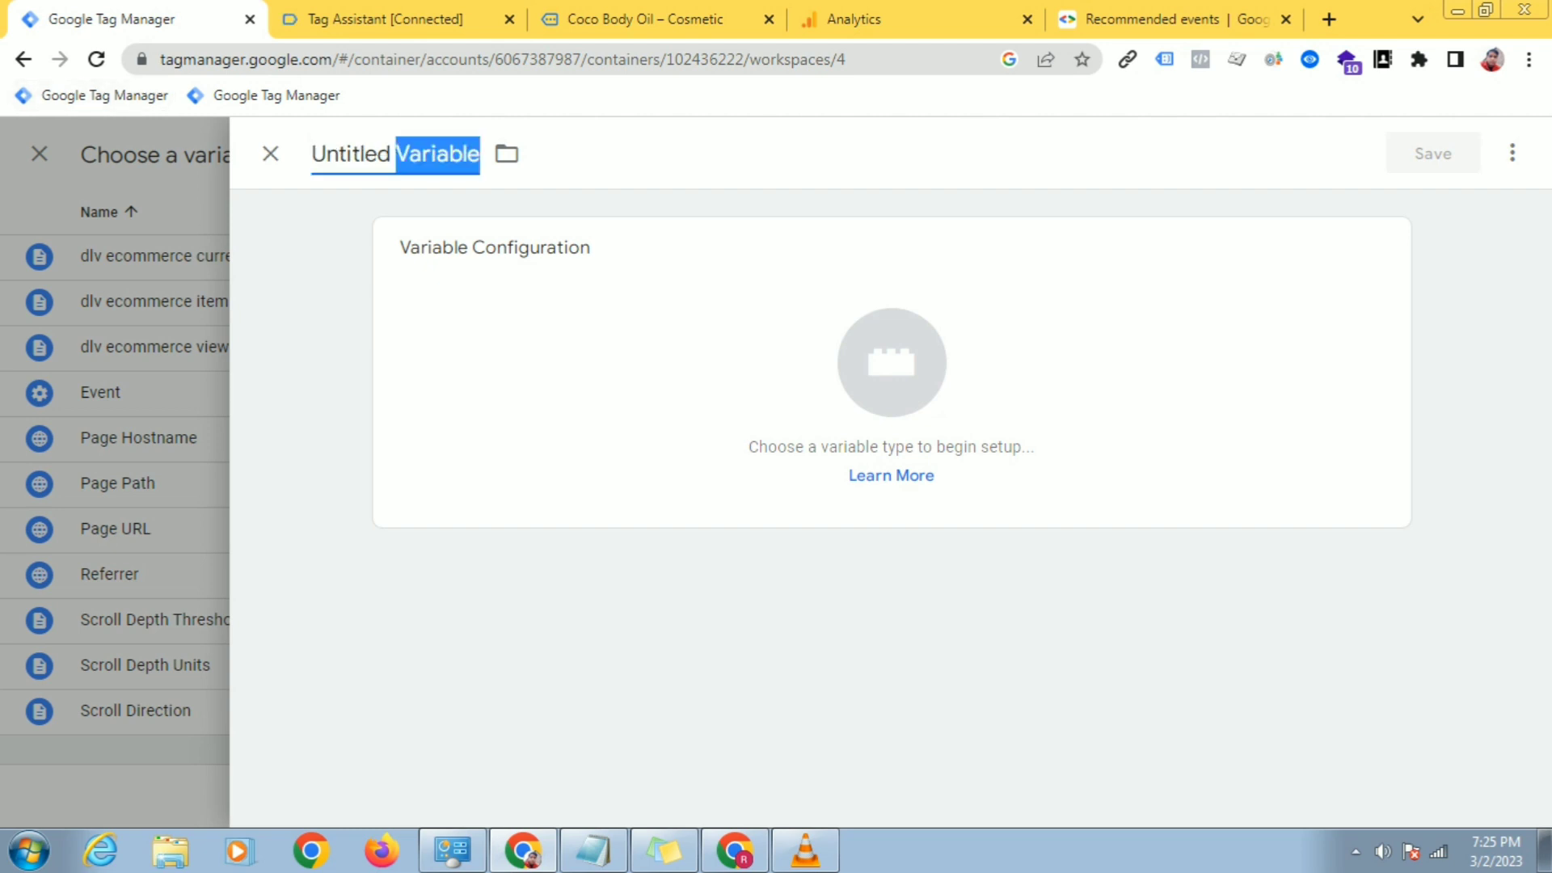
type("dlv")
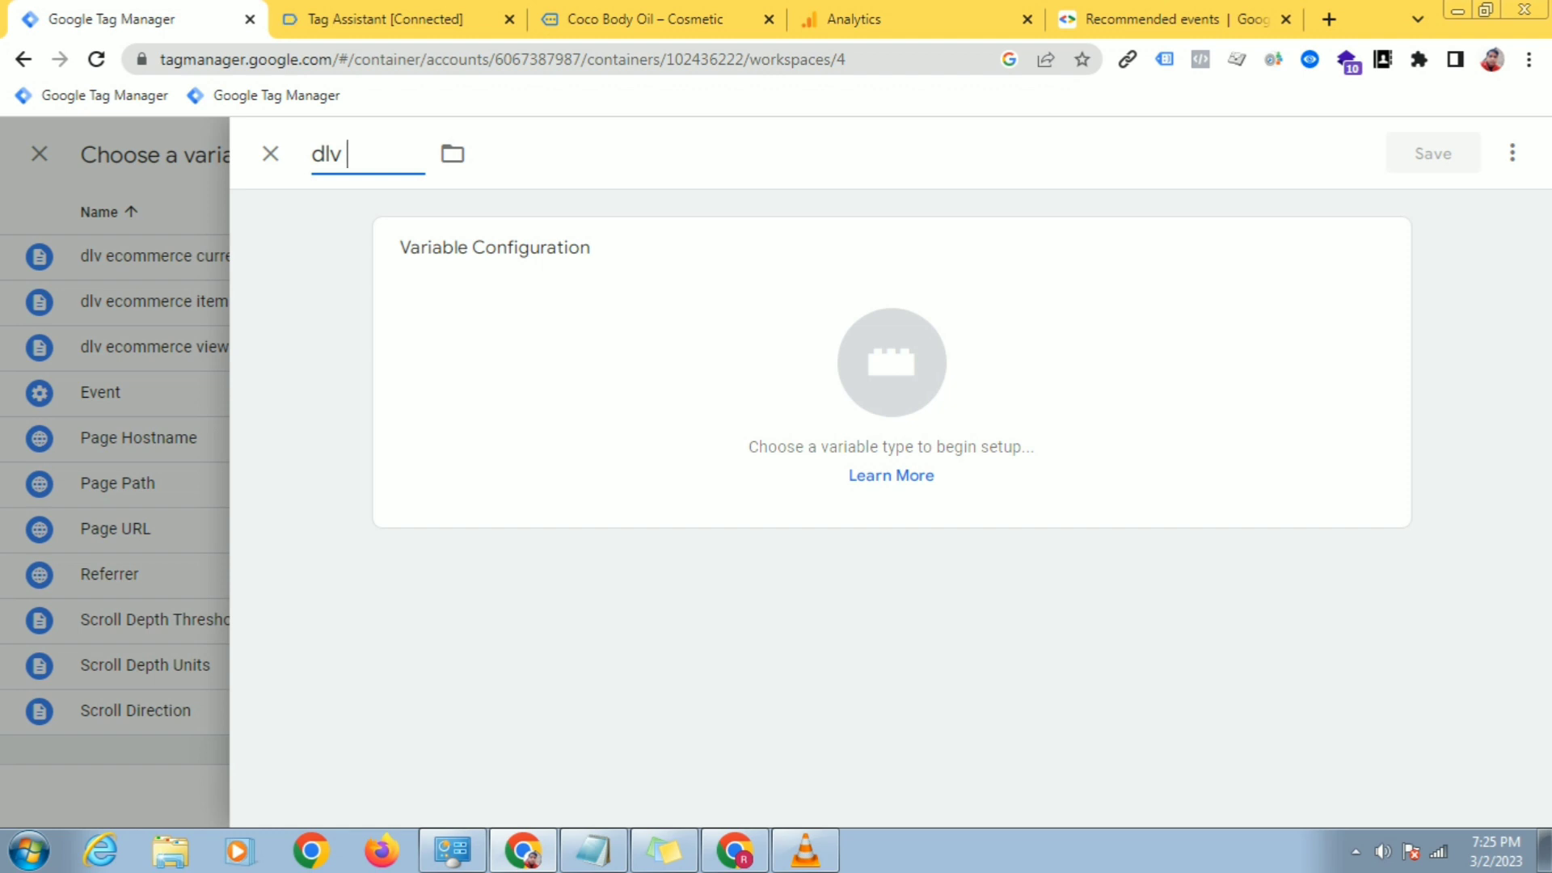
type("add to c")
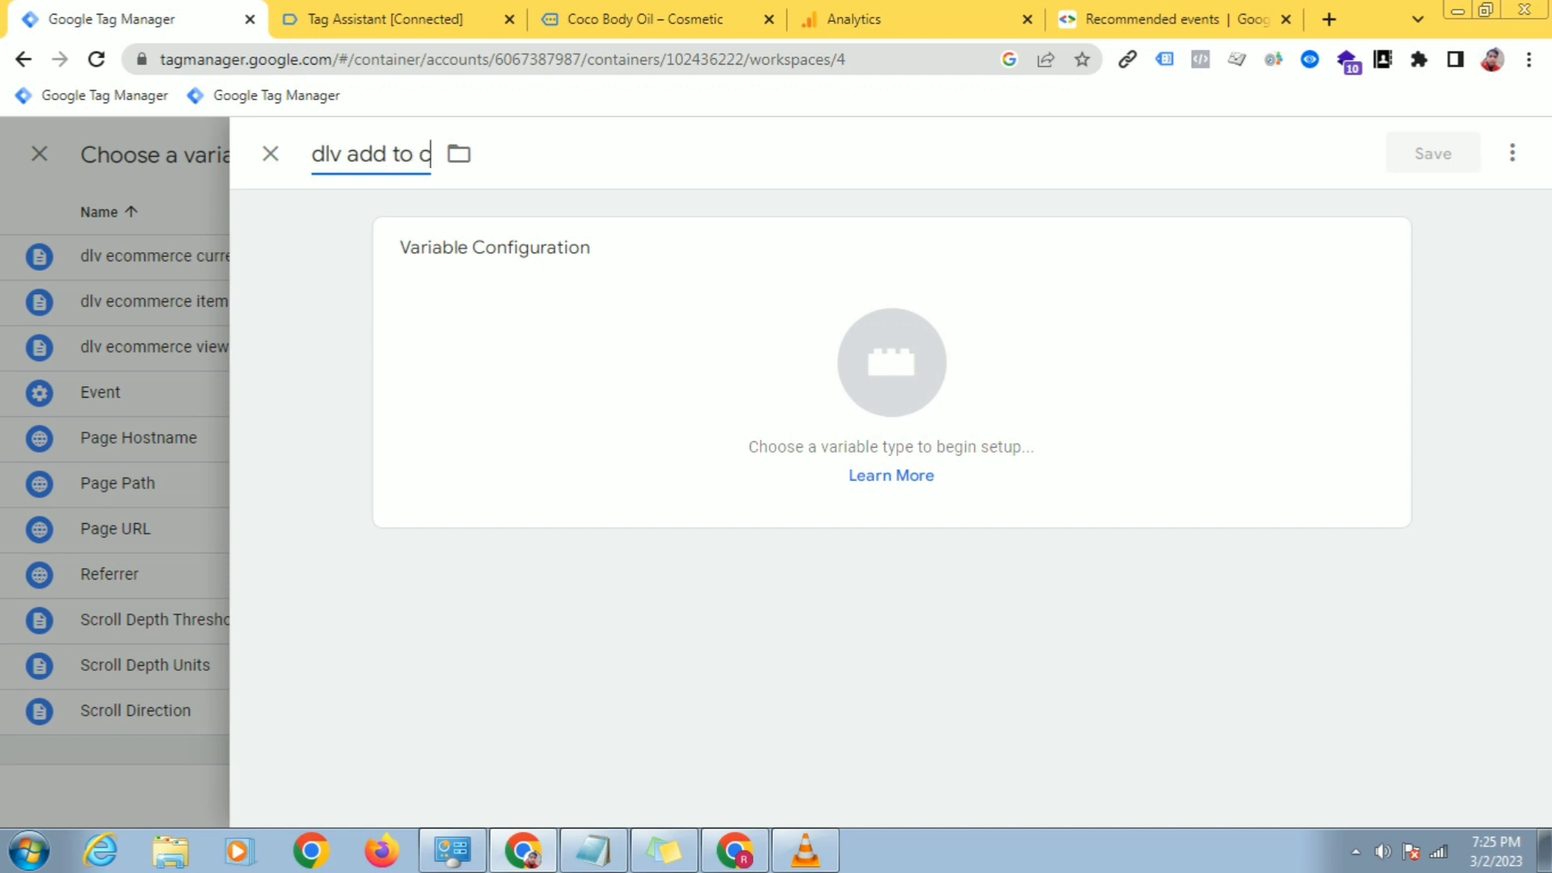
type("art val")
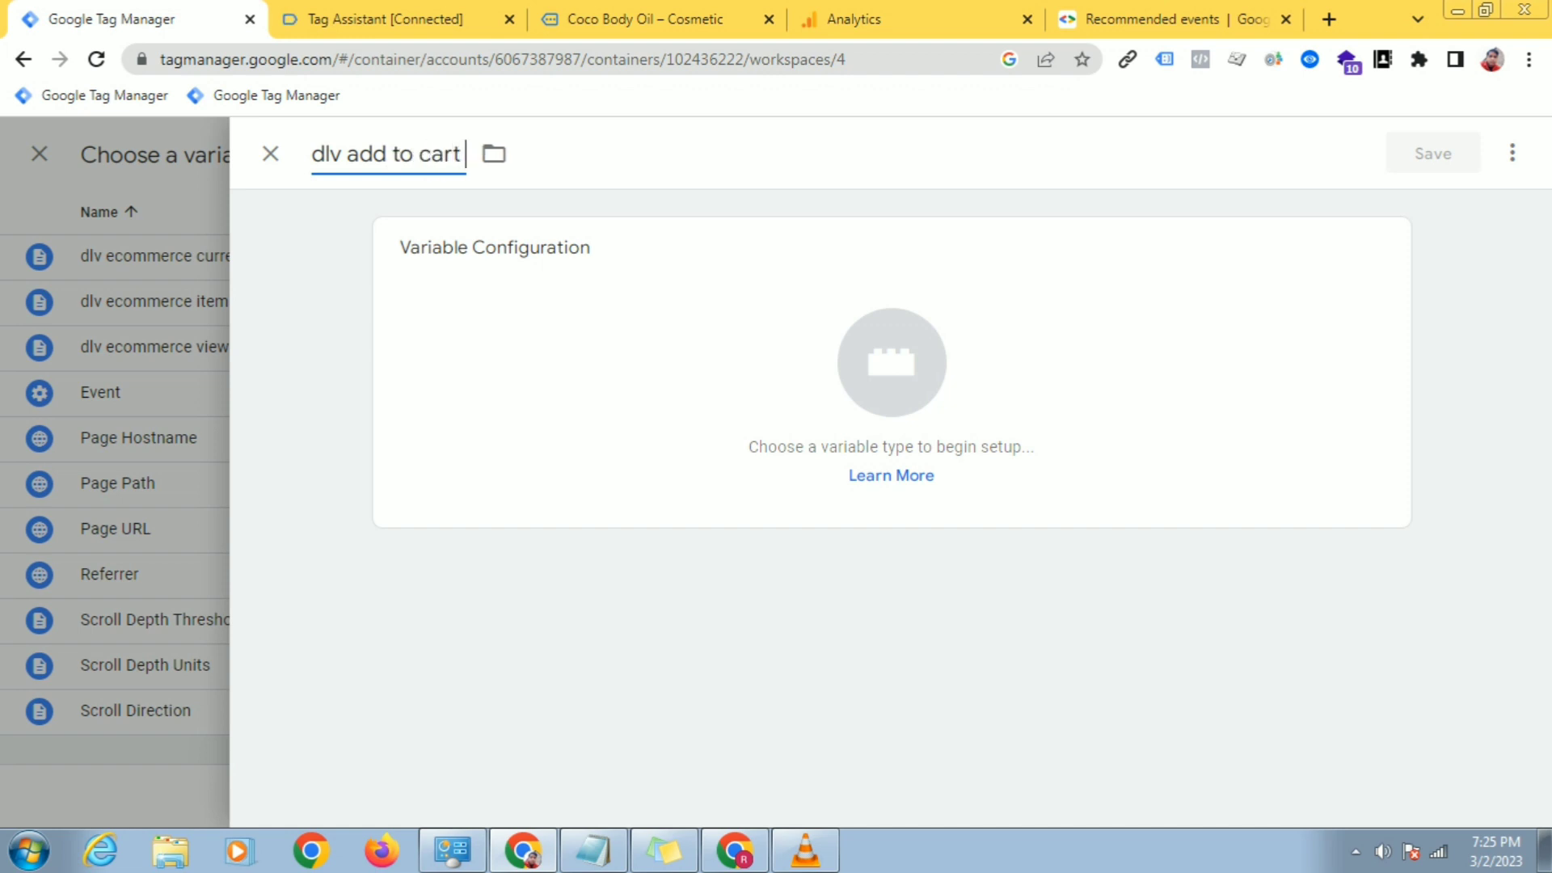
type("ue")
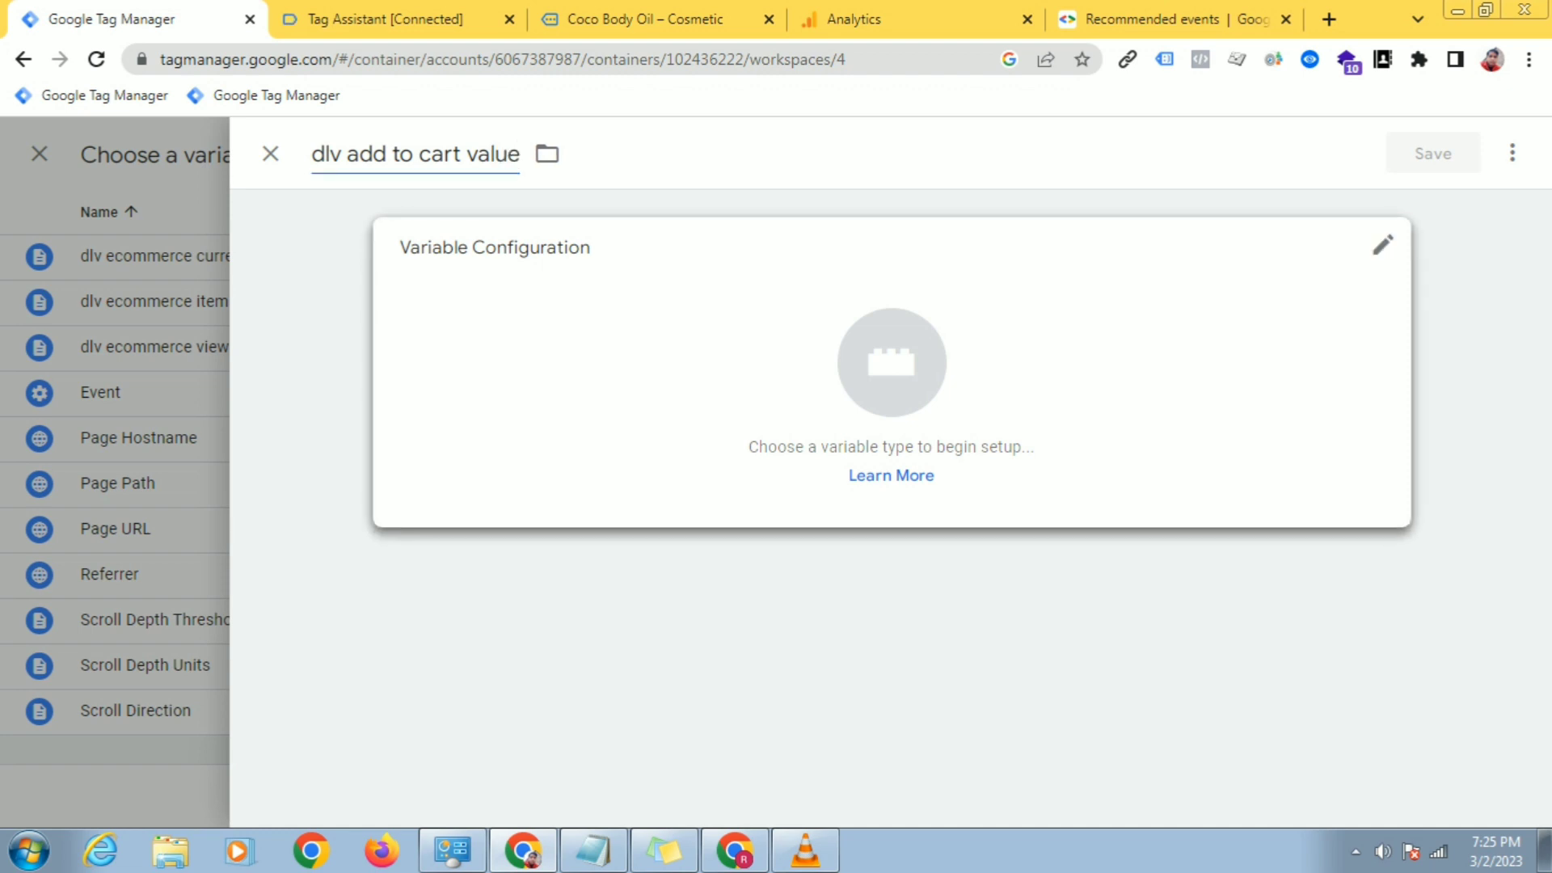
left_click(892, 364)
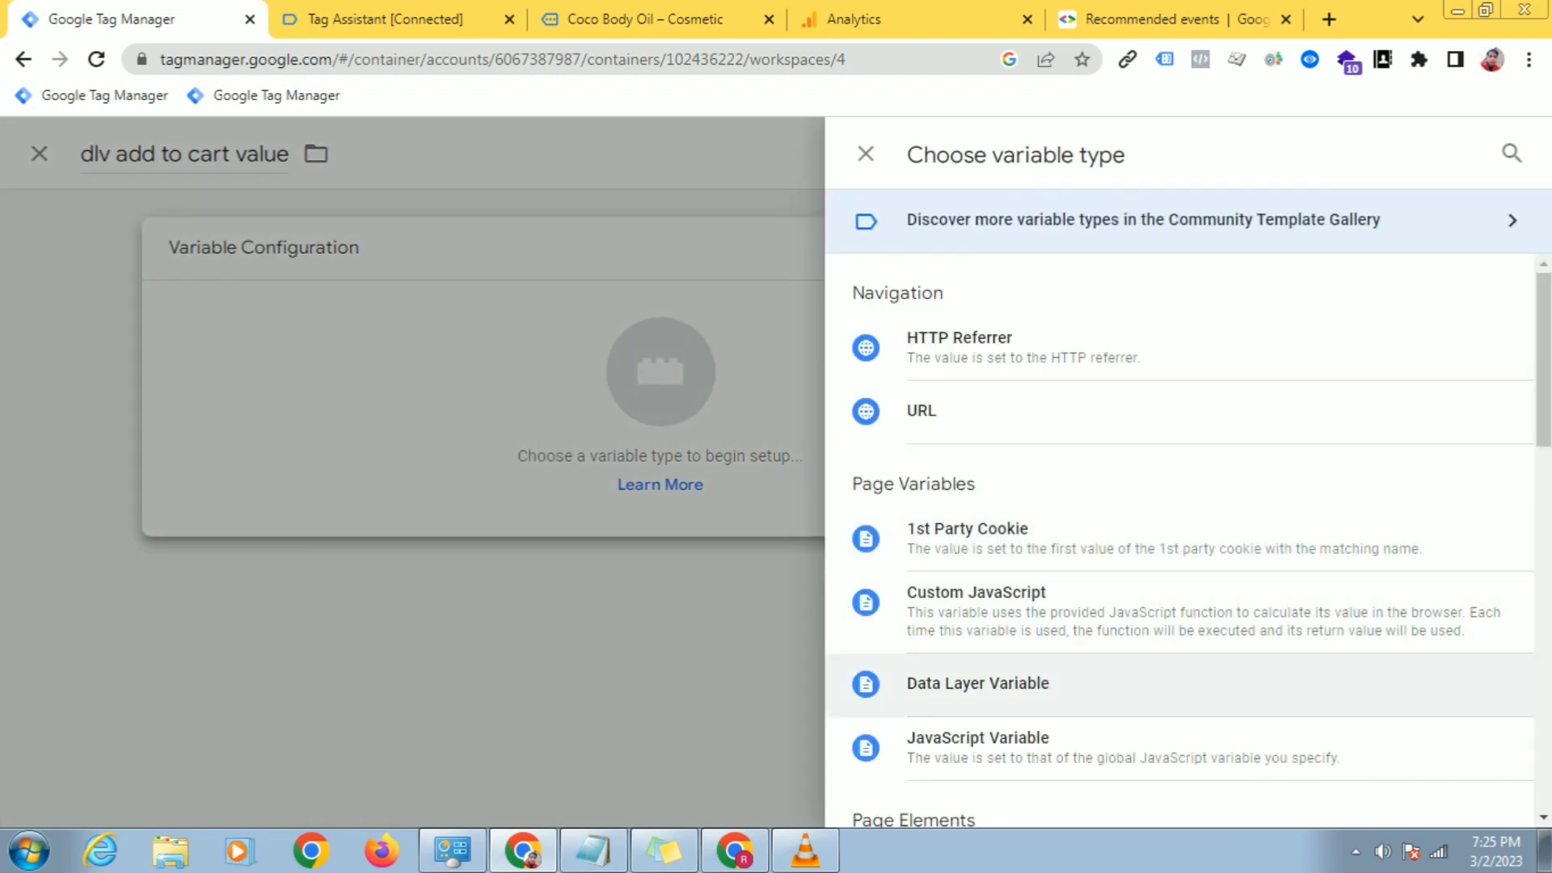
left_click(977, 684)
Step: Switch to Tag Assistant and examine the add_to_cart event's data layer for the key that holds the value
left_click(386, 19)
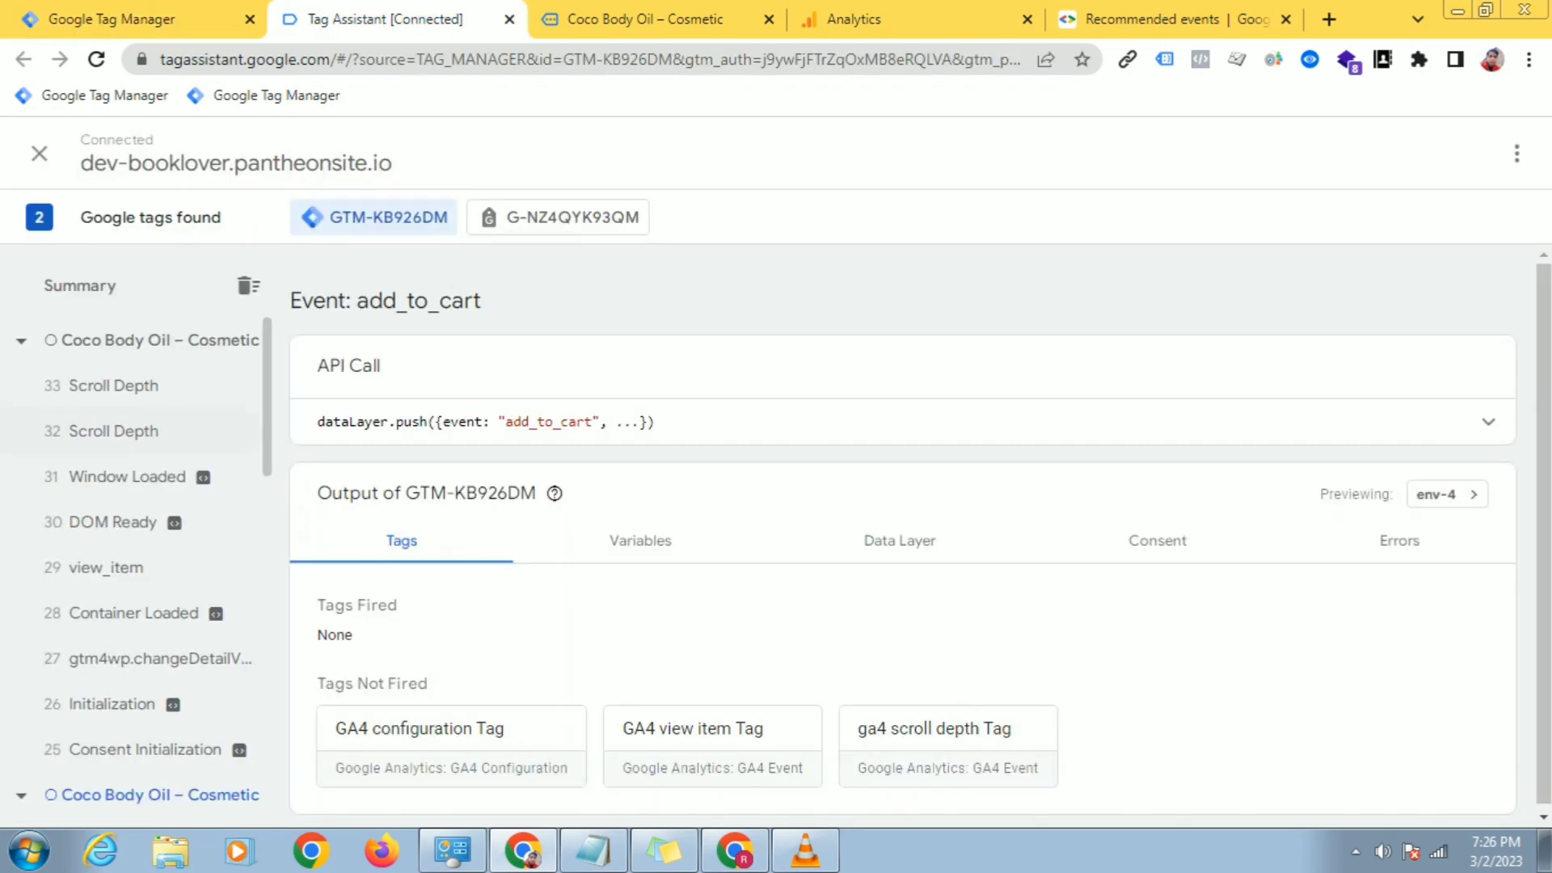
scroll(129, 568, "down", 4)
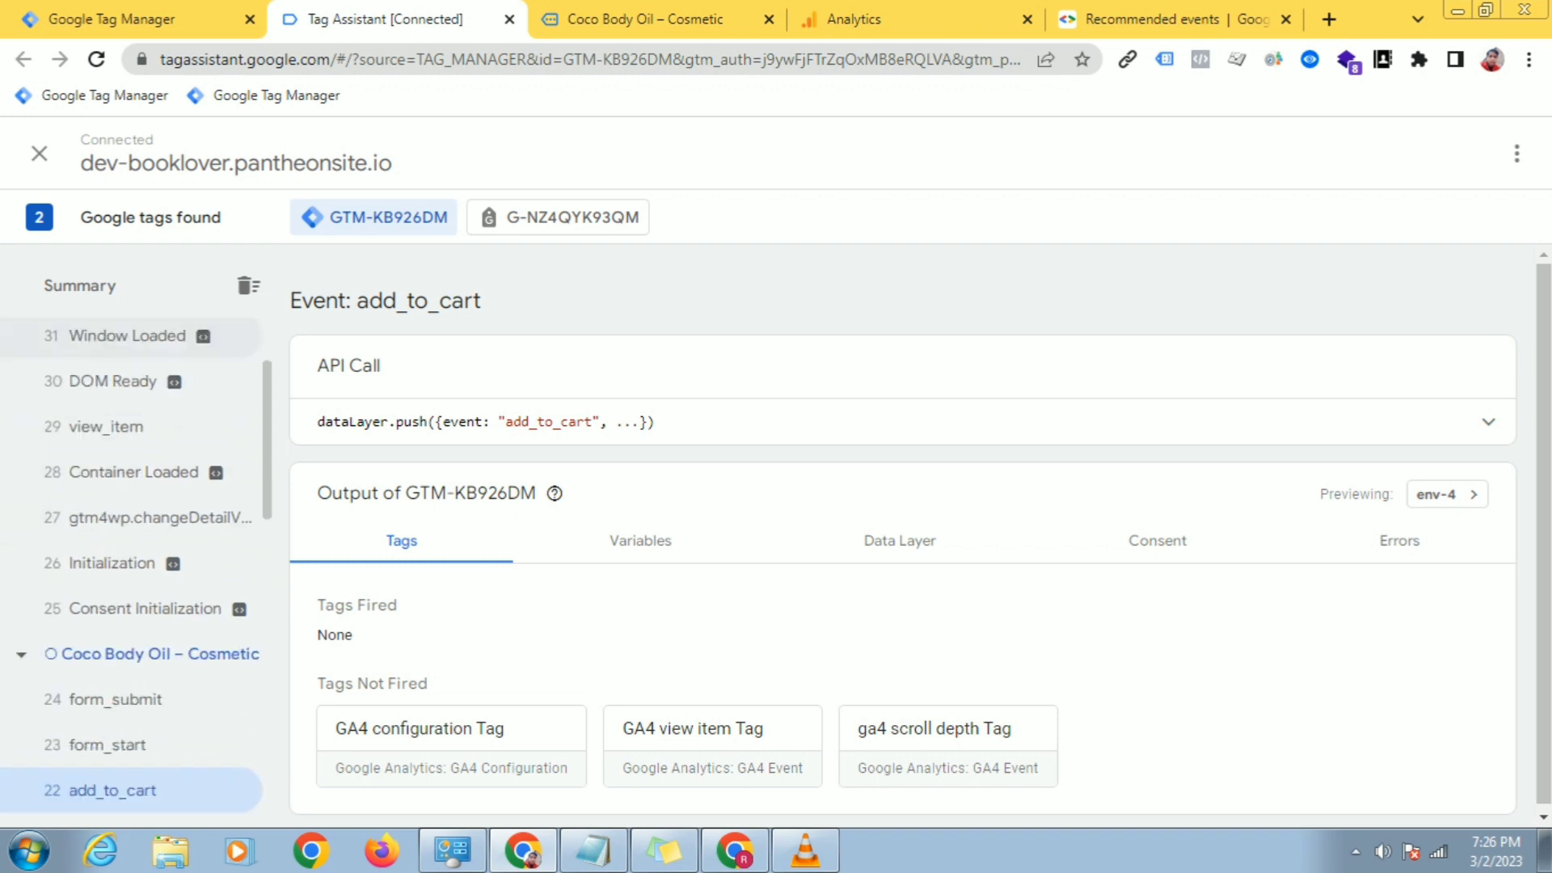
scroll(130, 558, "down", 1)
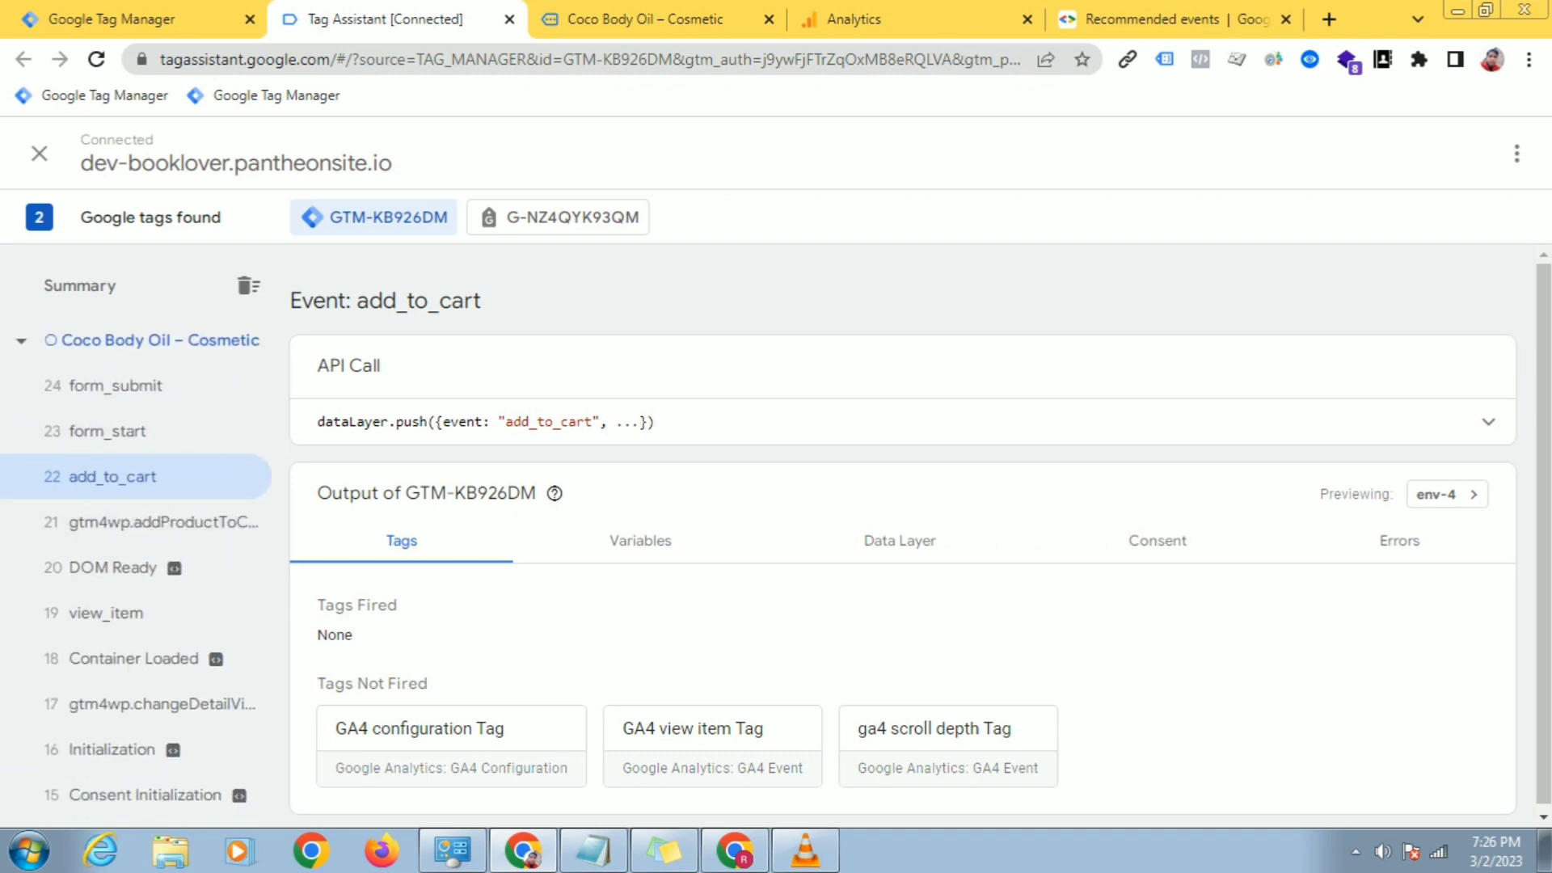
left_click(900, 540)
scroll(899, 557, "down", 2)
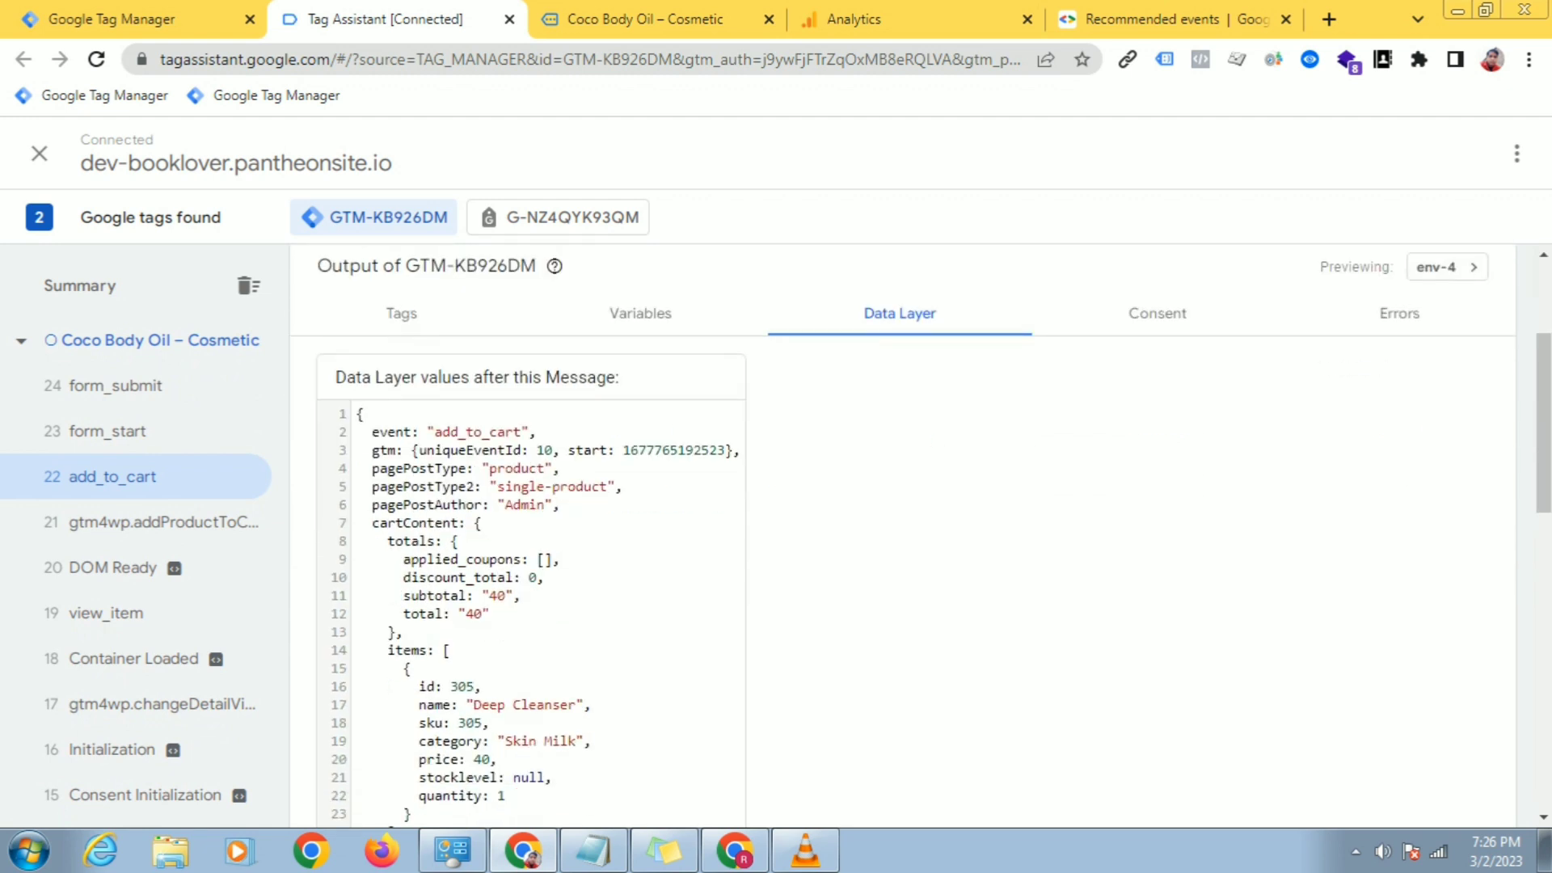
scroll(899, 540, "down", 3)
scroll(900, 540, "down", 5)
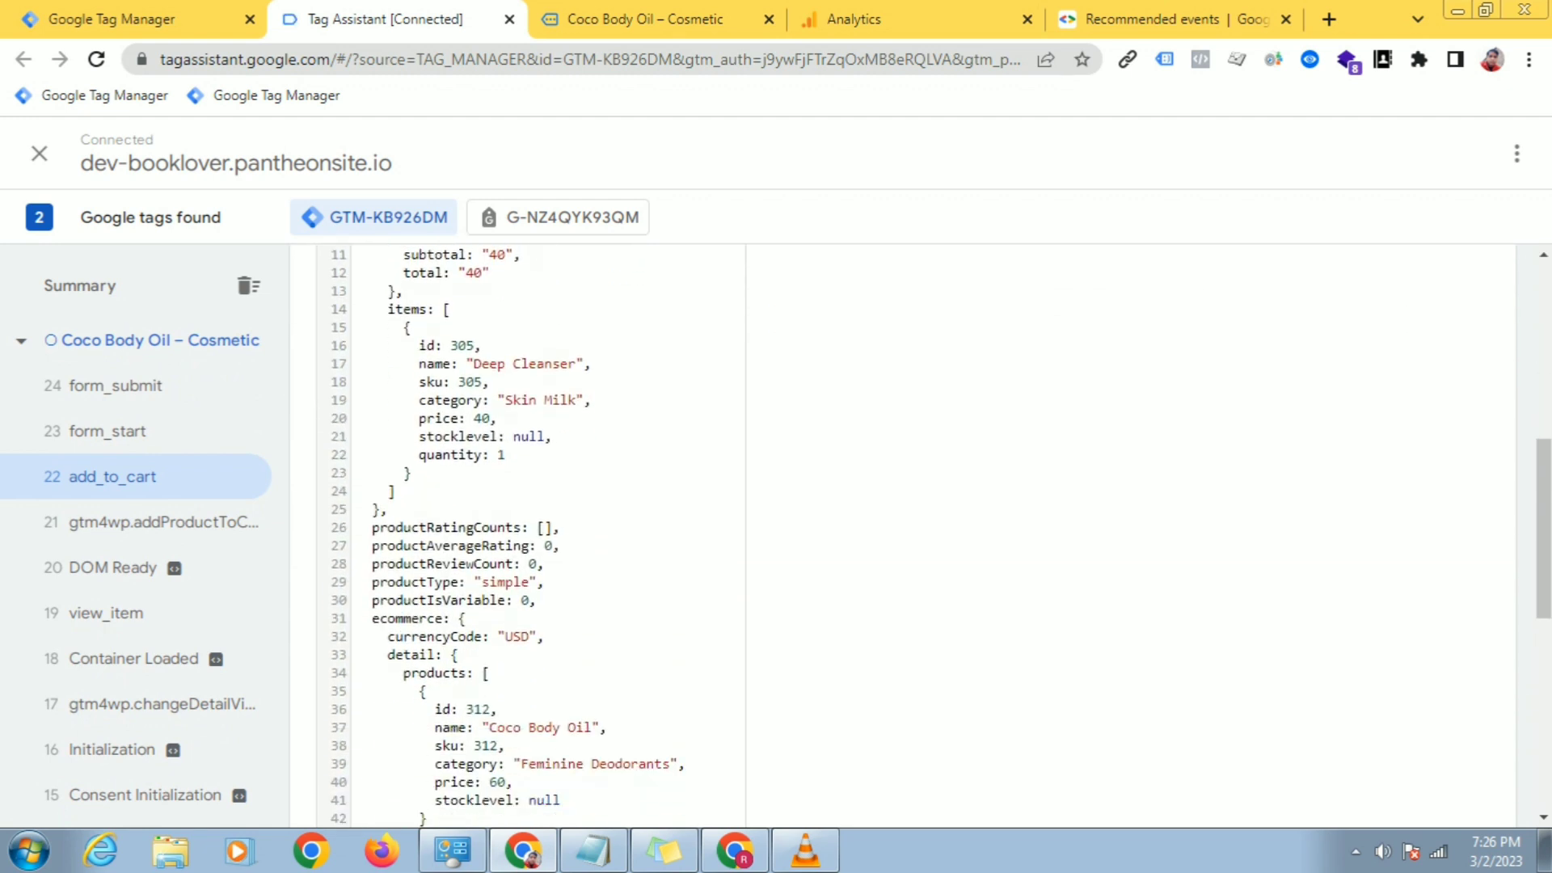
scroll(899, 540, "down", 3)
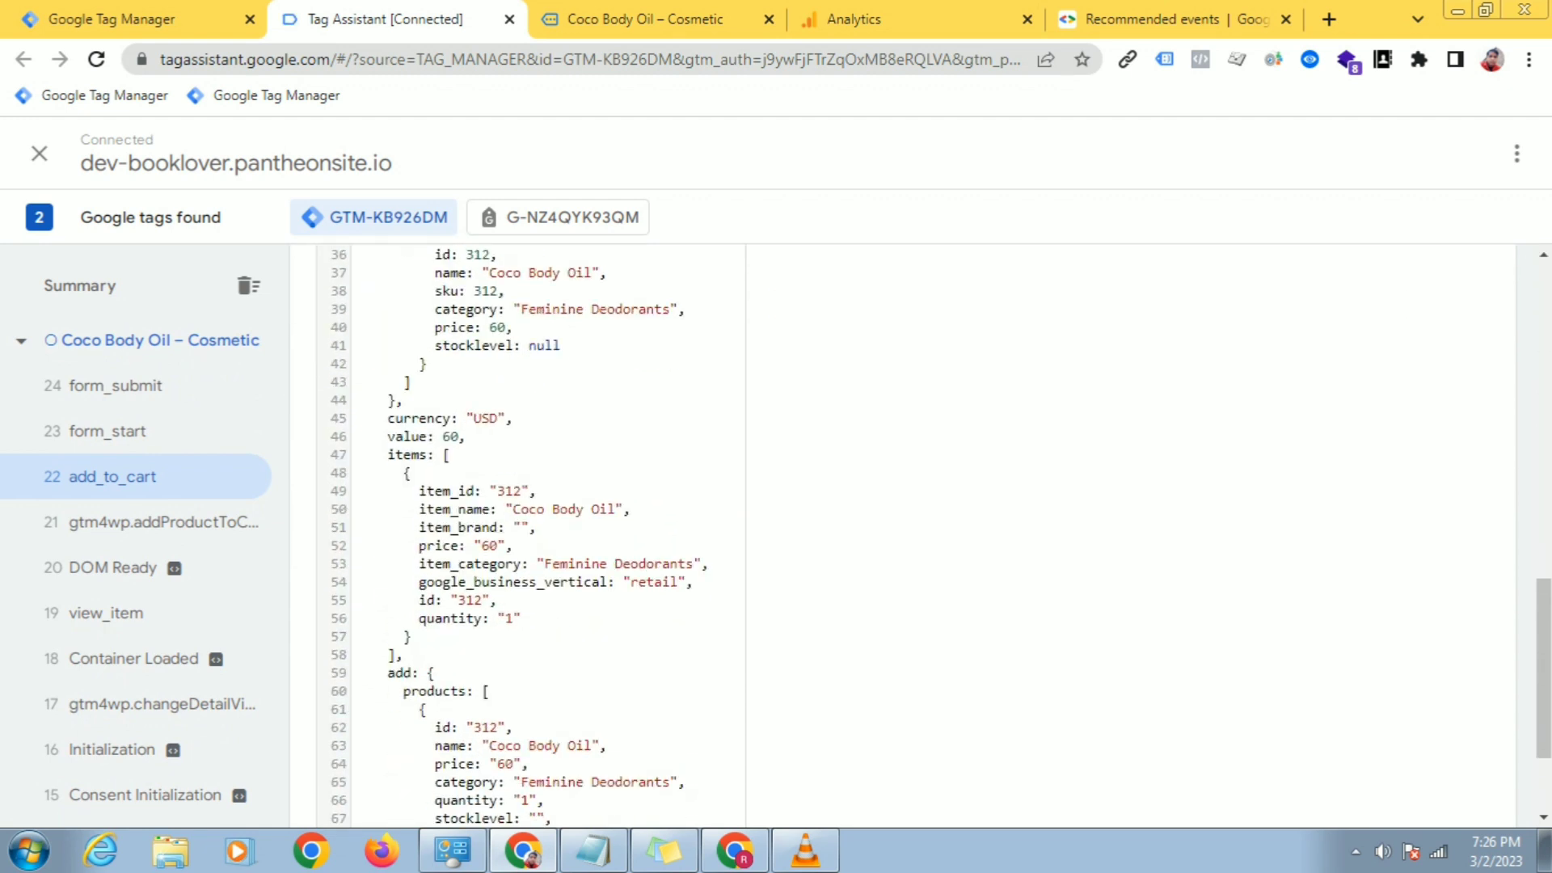
scroll(899, 540, "up", 9)
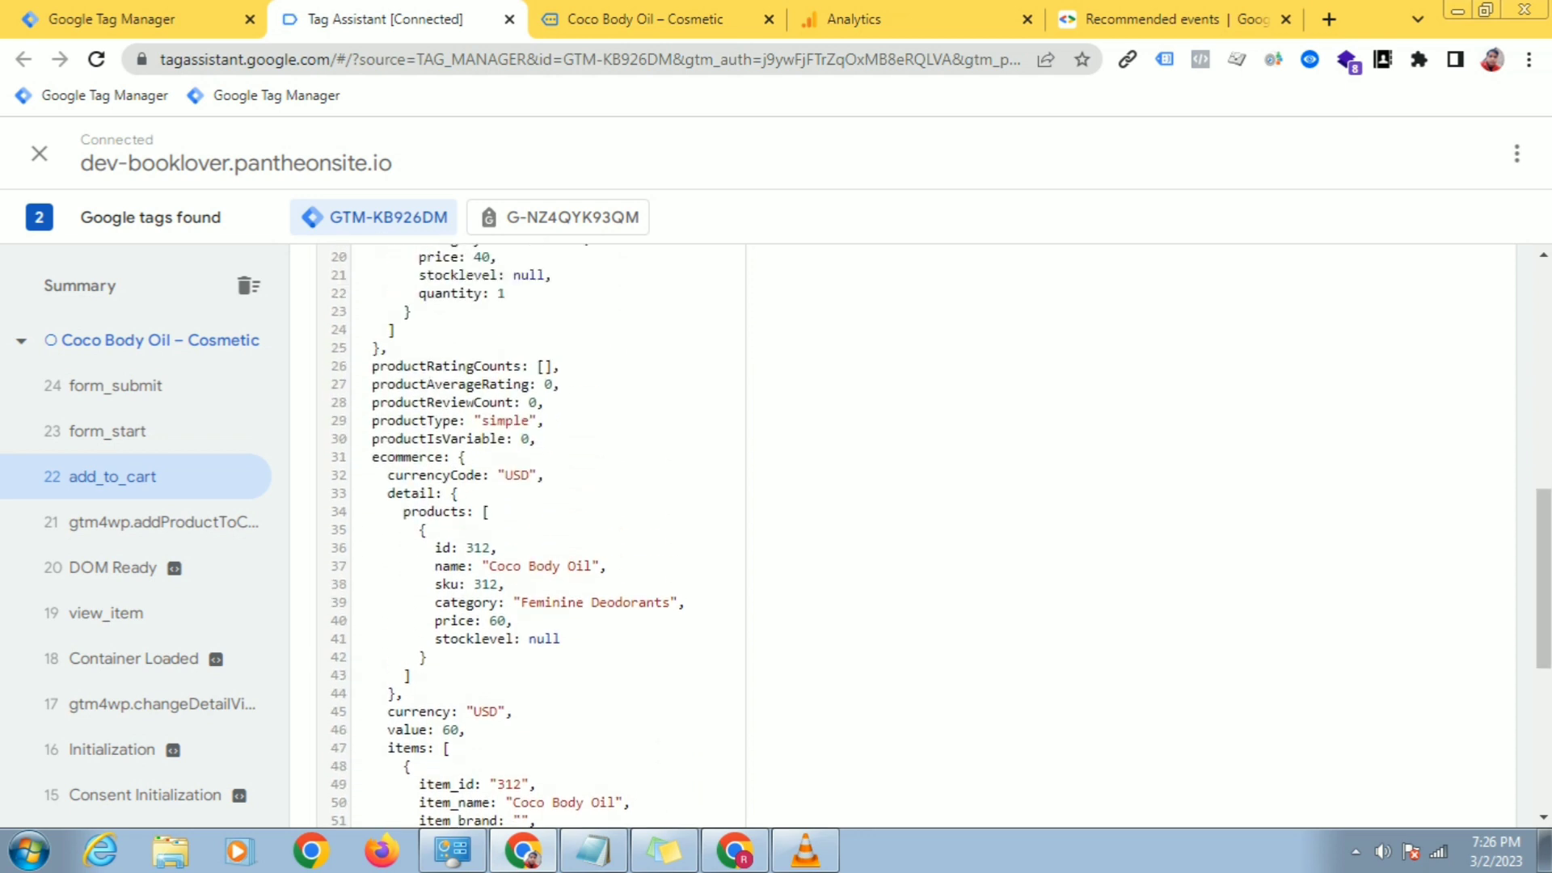
scroll(517, 485, "up", 1)
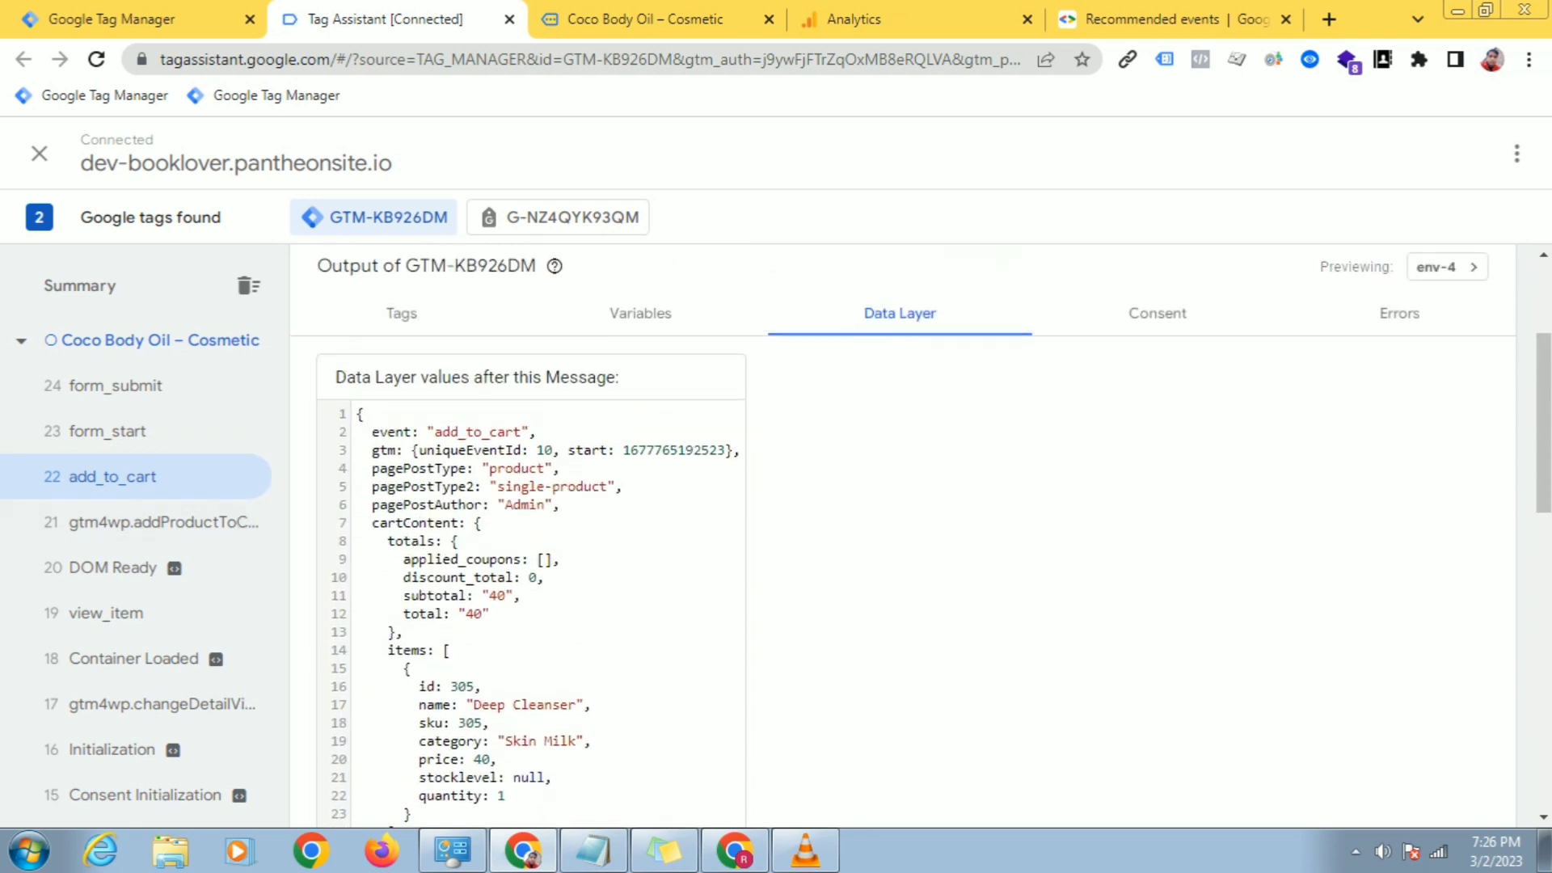
Step: Check the Coco Body Oil price on the store's product page and compare it with the ecommerce value in Tag Assistant's data layer
left_click(669, 20)
scroll(766, 566, "down", 3)
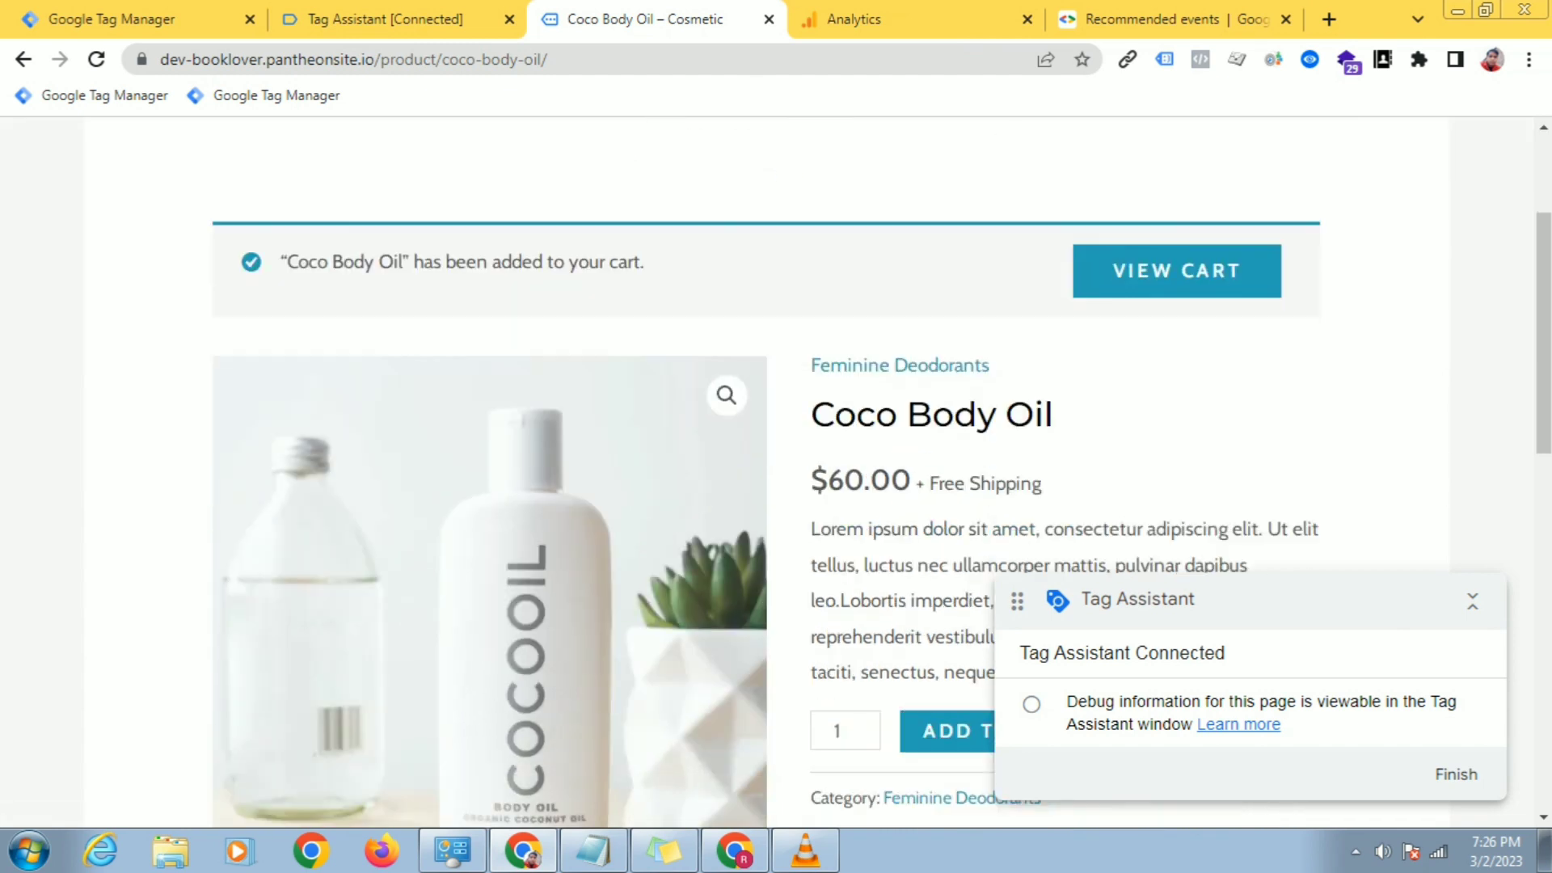
scroll(501, 501, "down", 1)
left_click(386, 20)
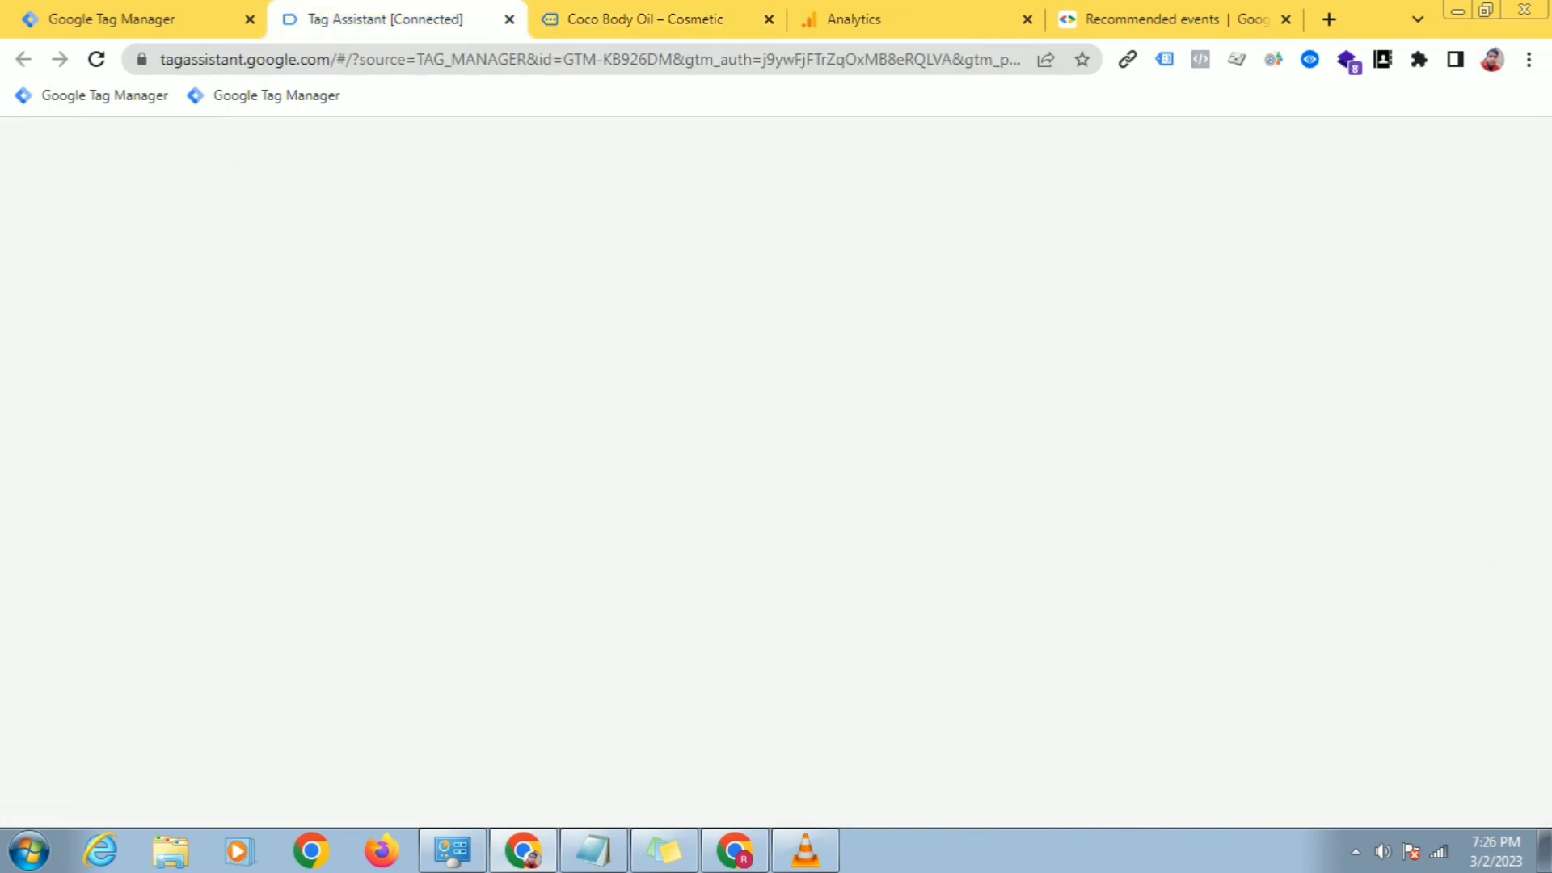
scroll(900, 540, "down", 3)
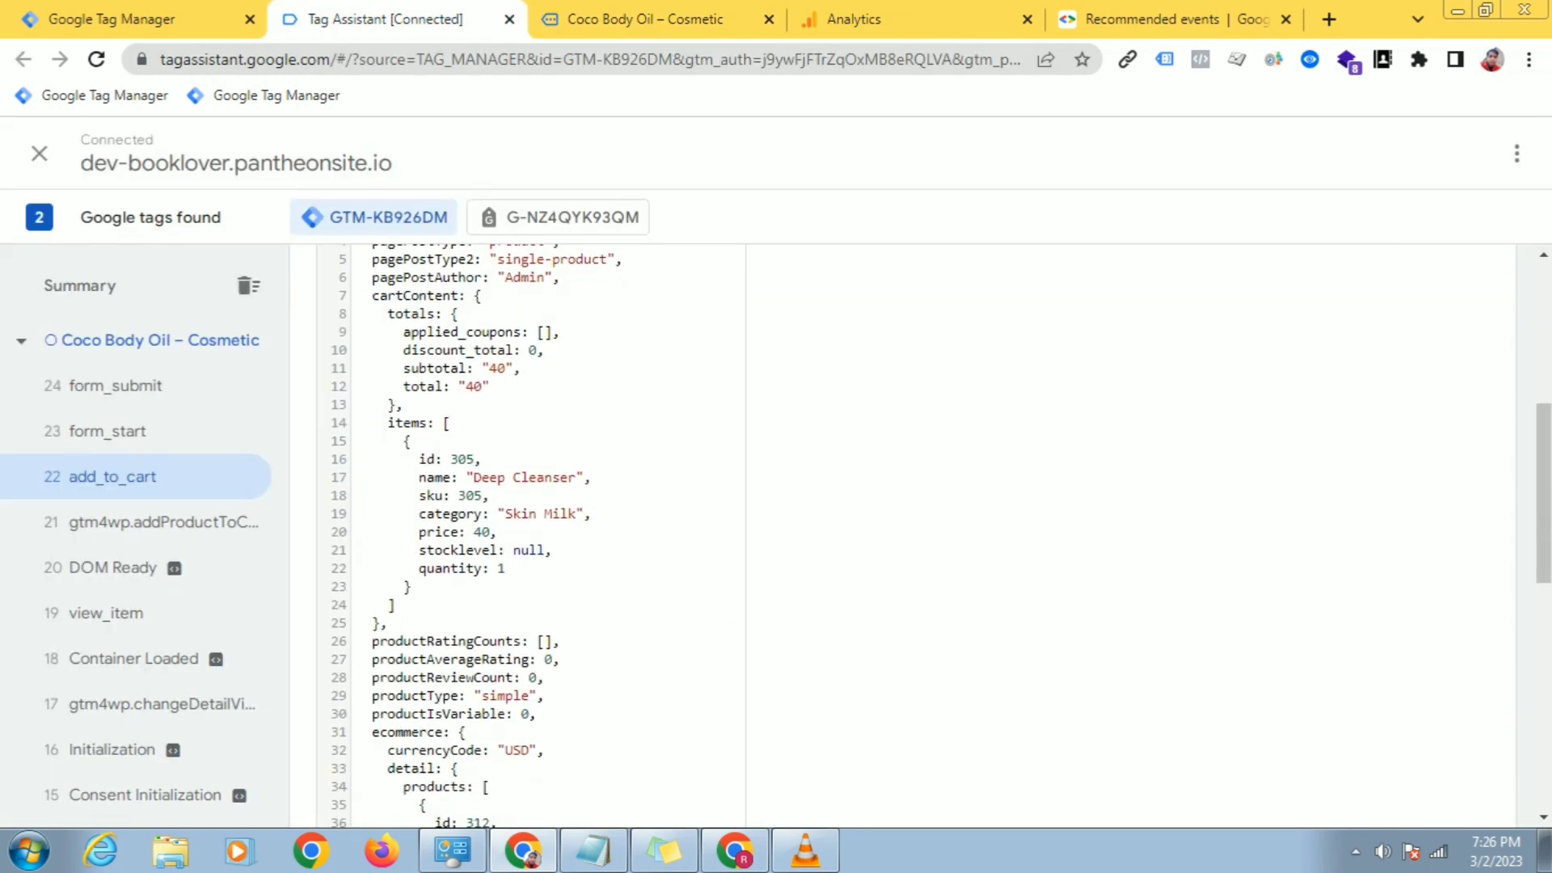
scroll(529, 533, "down", 3)
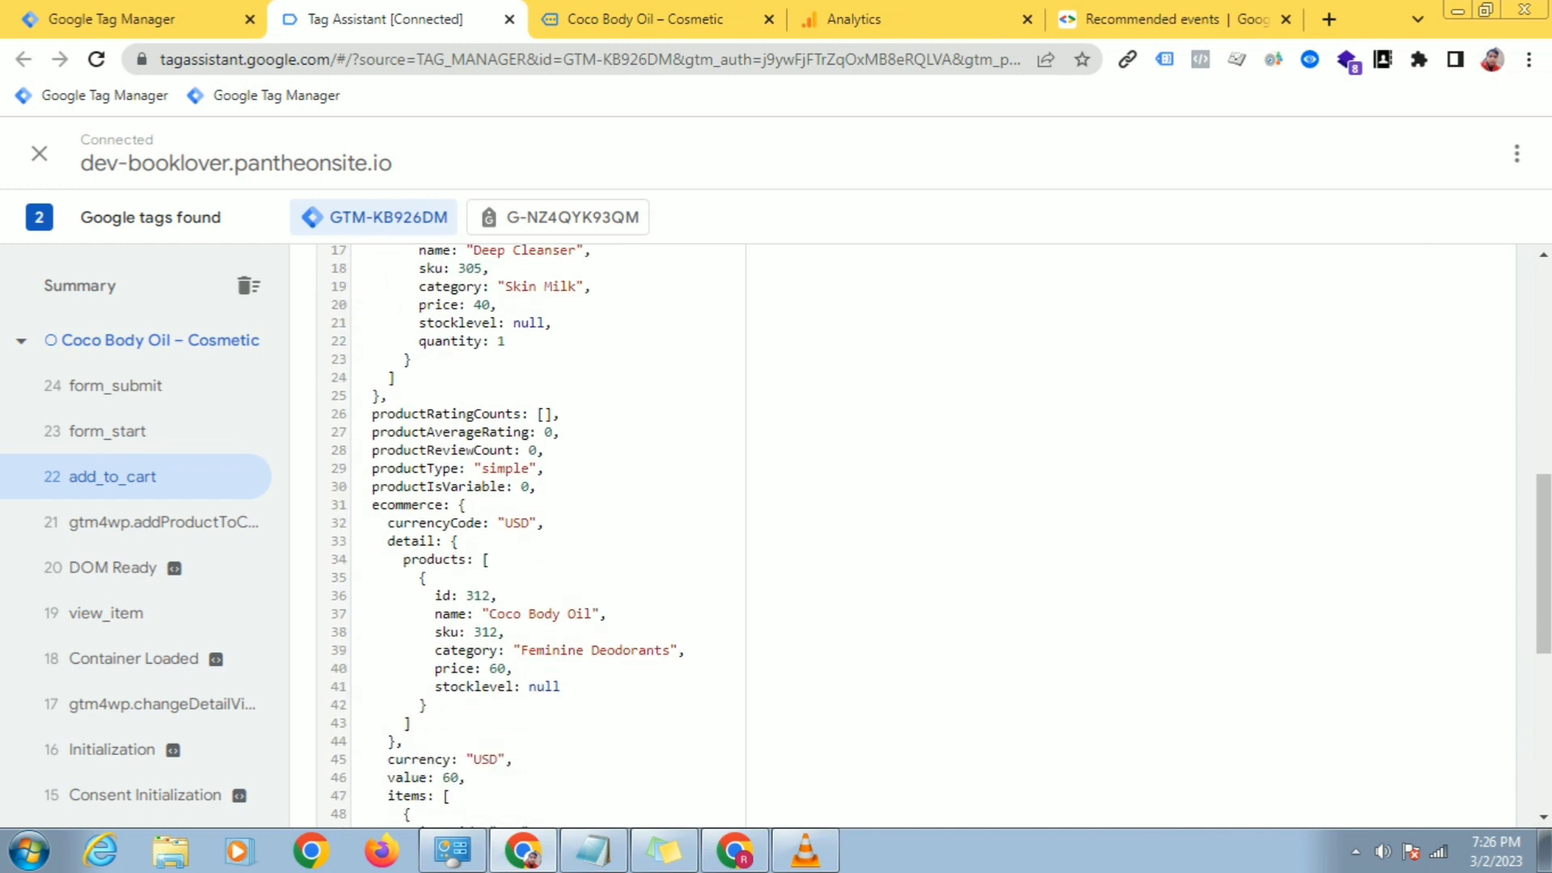
scroll(530, 534, "down", 6)
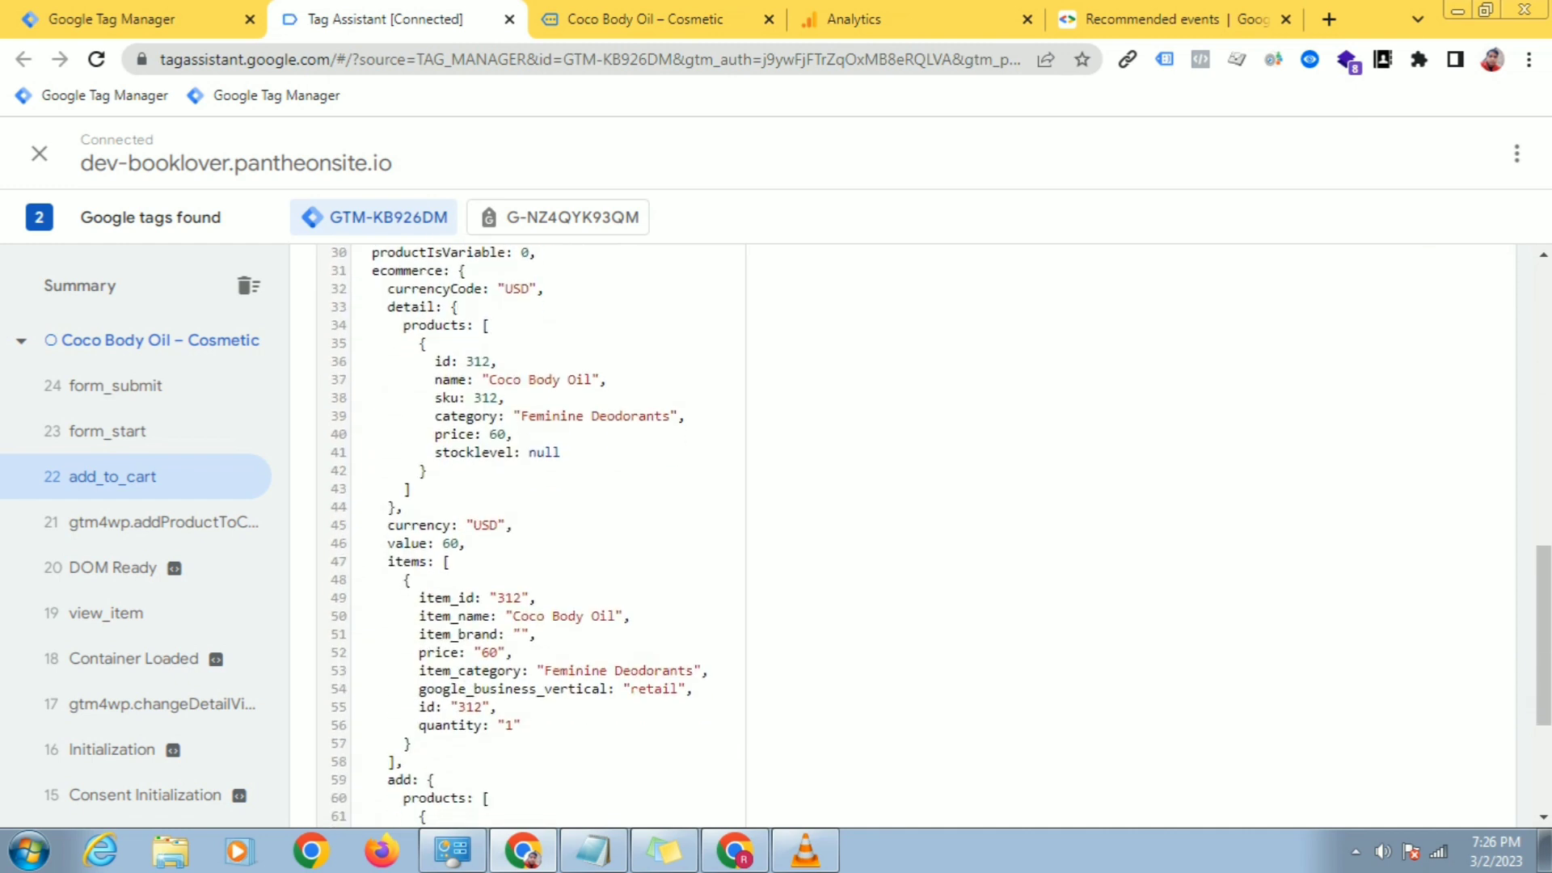
Step: Examine the add_to_cart data layer in Tag Assistant, comparing the Coco Body Oil item's name and price with the ecommerce value key
scroll(529, 533, "down", 2)
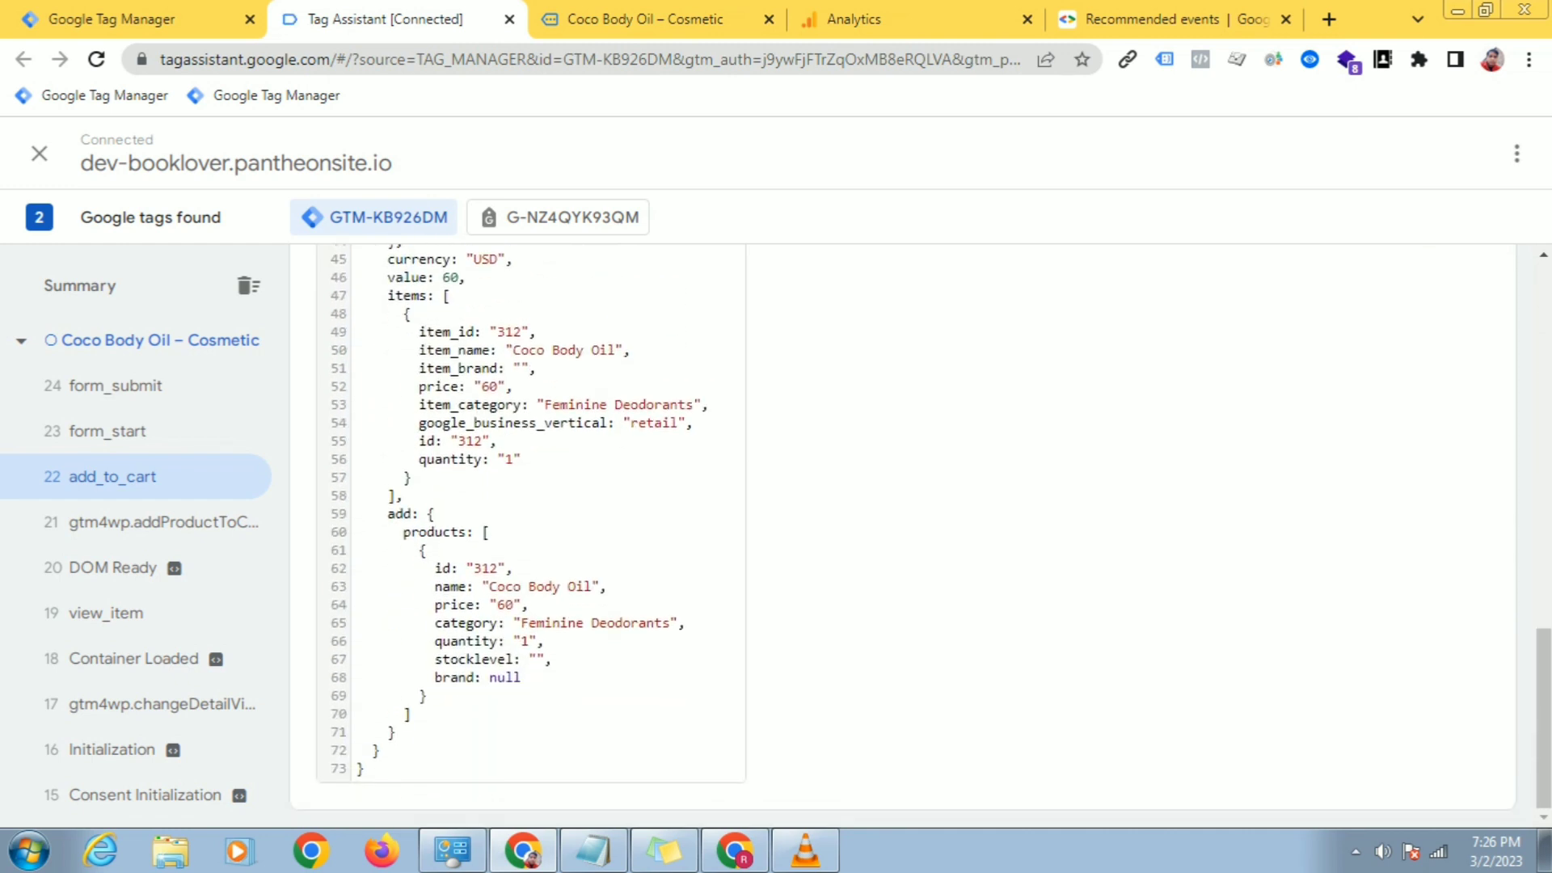
scroll(529, 533, "up", 2)
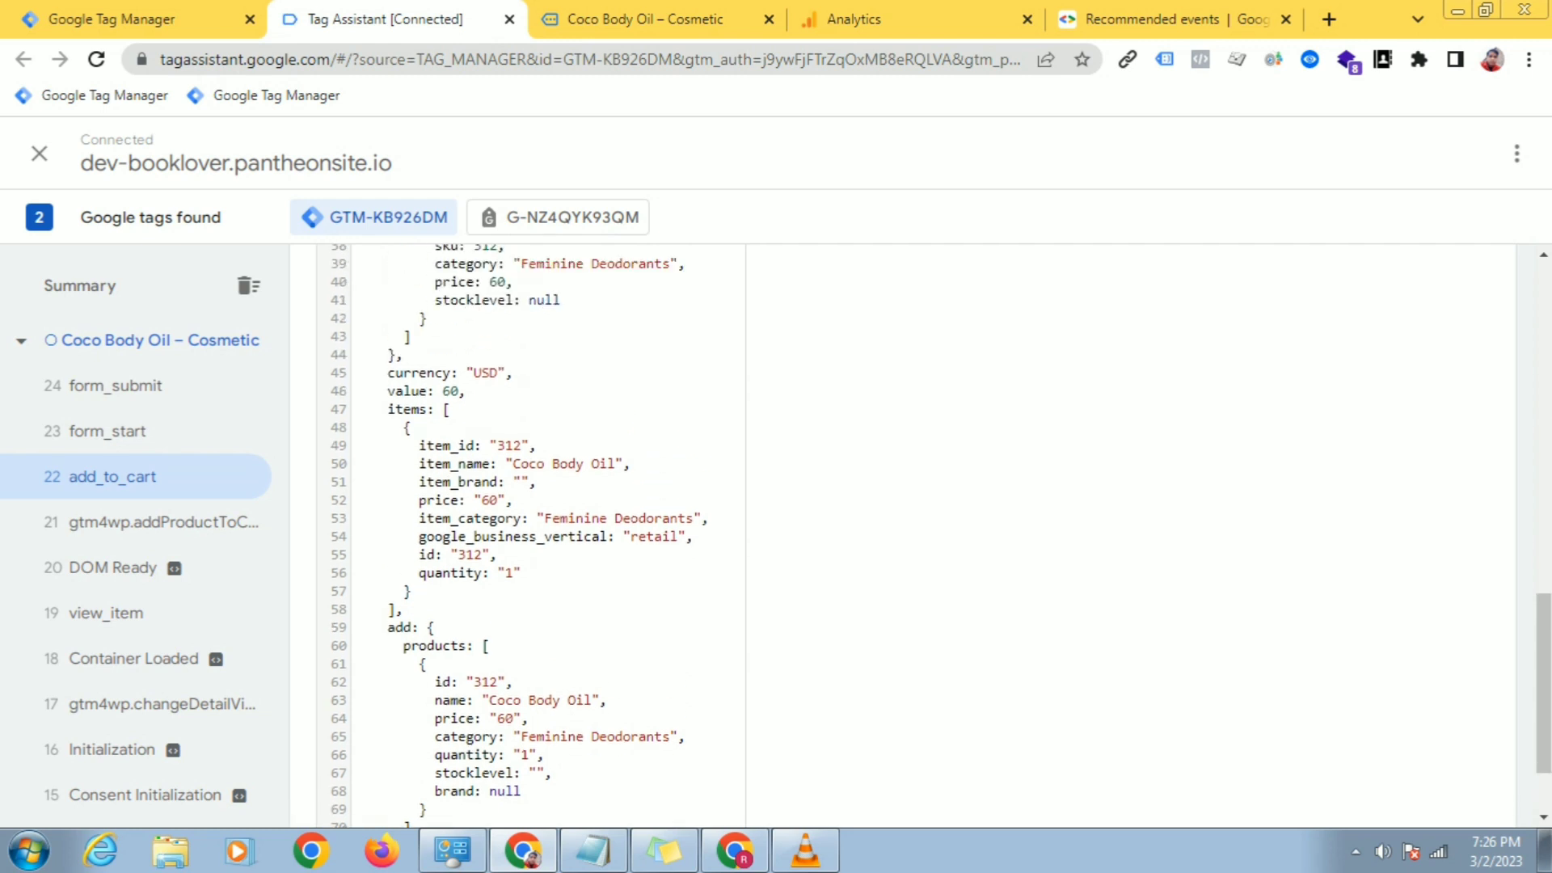
left_click_drag(513, 463, 615, 463)
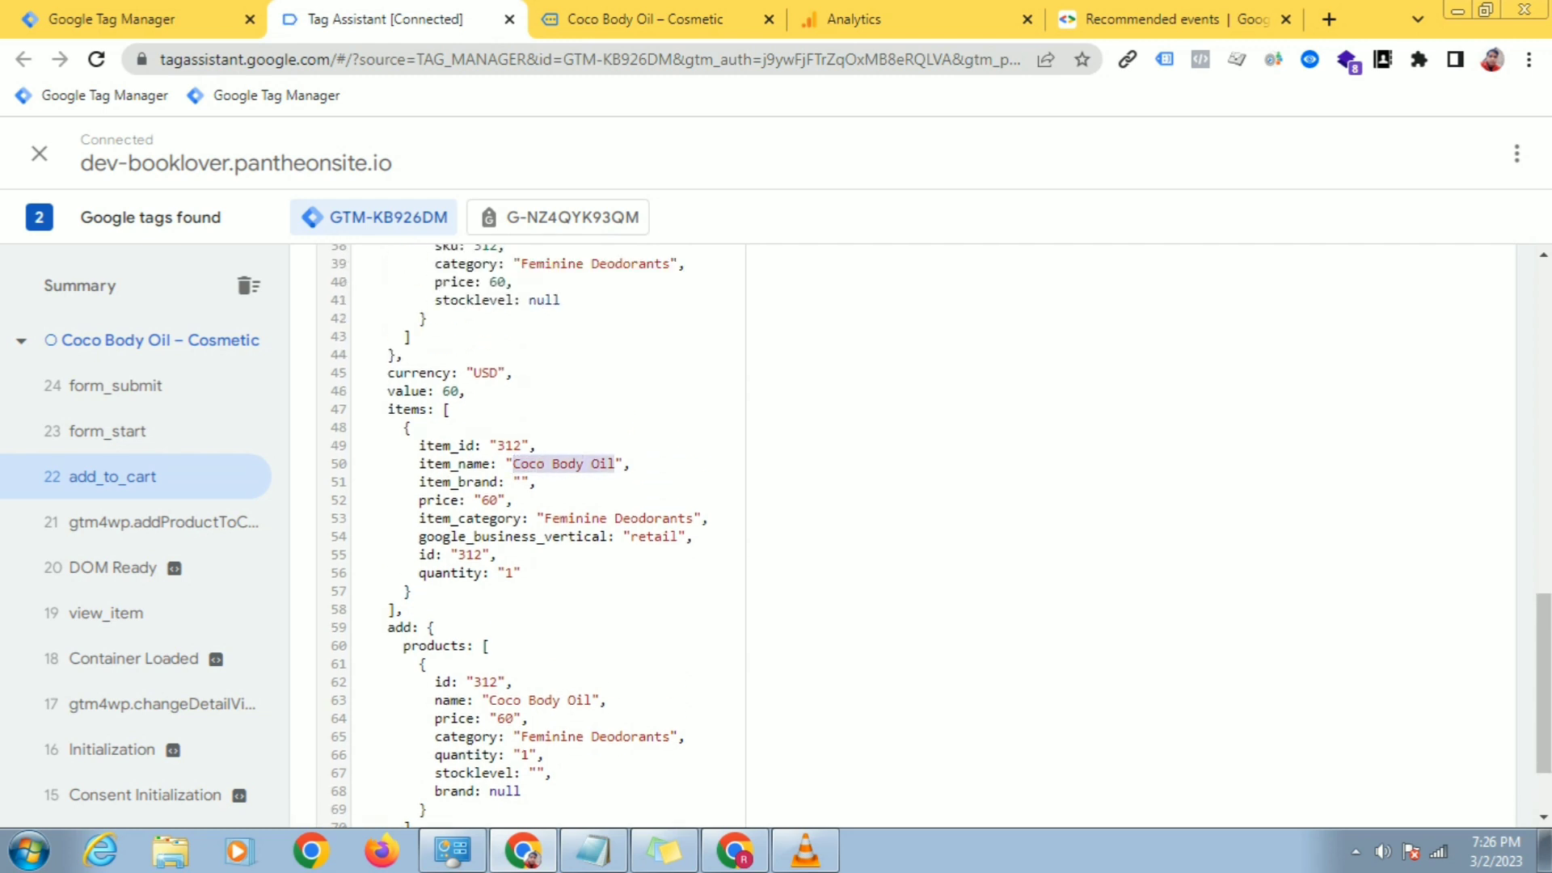
left_click(553, 463)
double_click(489, 499)
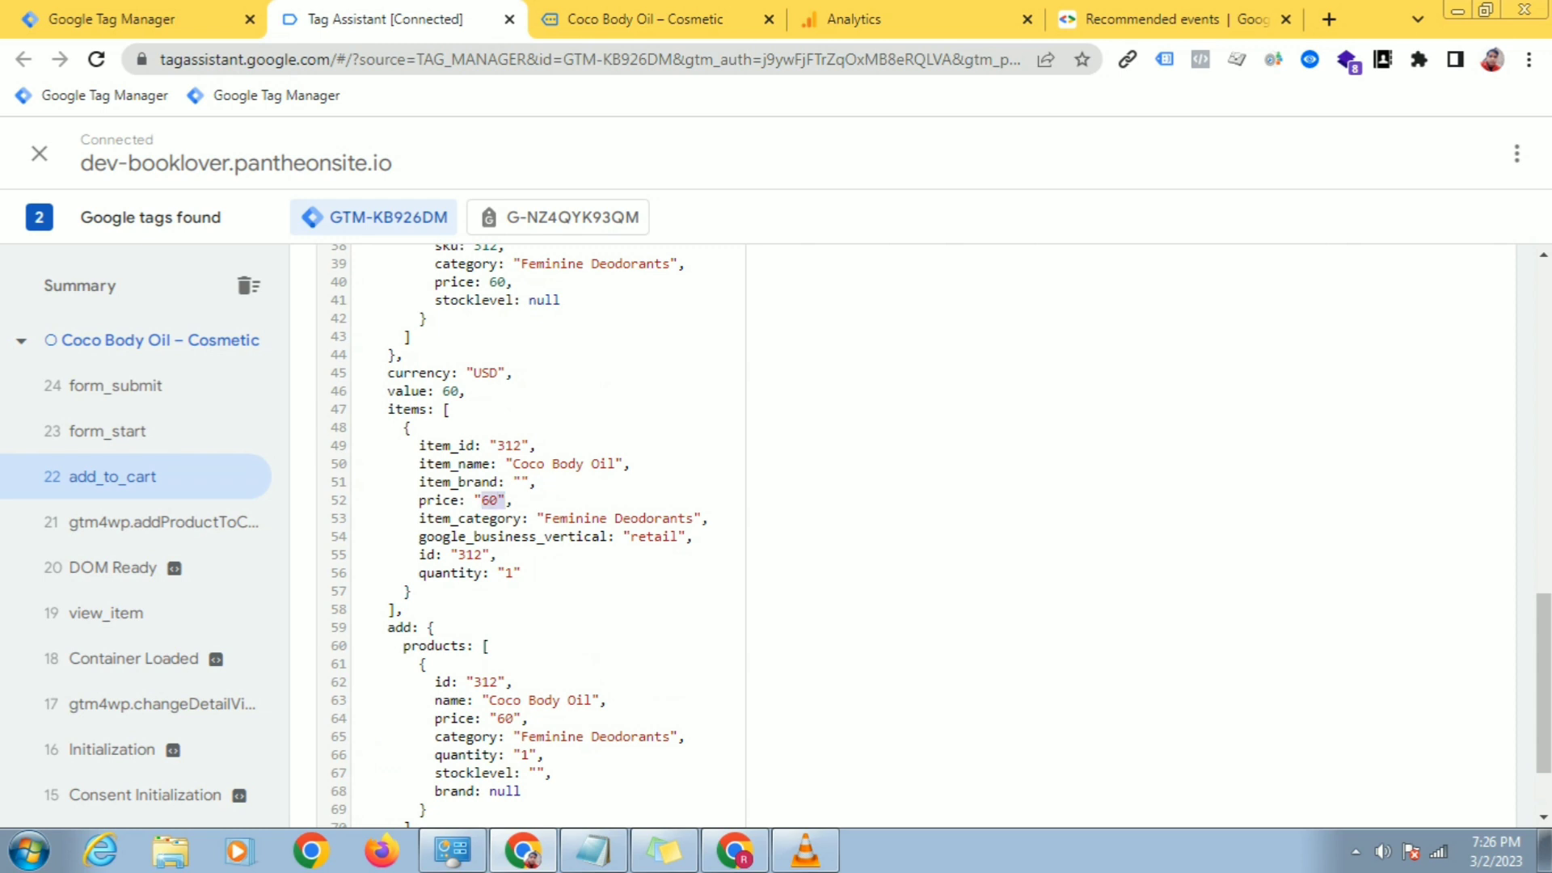
left_click_drag(426, 390, 388, 391)
double_click(450, 392)
double_click(484, 500)
left_click_drag(428, 391, 394, 391)
left_click(402, 391)
double_click(401, 391)
left_click(401, 390)
double_click(402, 390)
Step: Copy the parent key ecommerce from Tag Assistant's data layer and enter "ecommerce." as the Data Layer Variable Name in Google Tag Manager
scroll(402, 391, "up", 4)
left_click(411, 459)
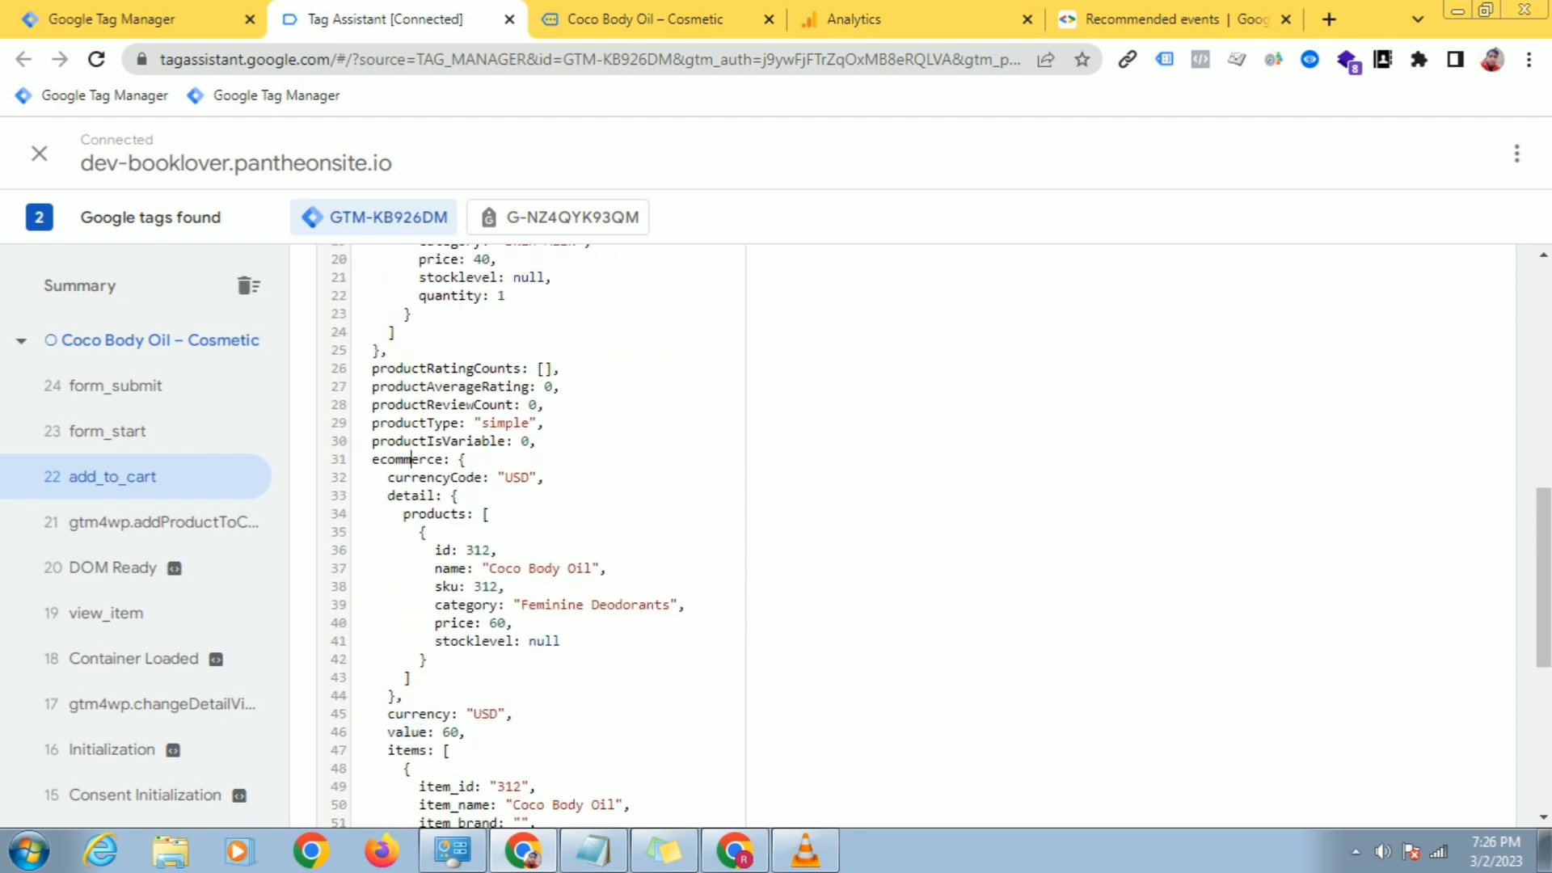
triple_click(411, 459)
left_click(410, 459)
double_click(410, 459)
scroll(410, 459, "down", 1)
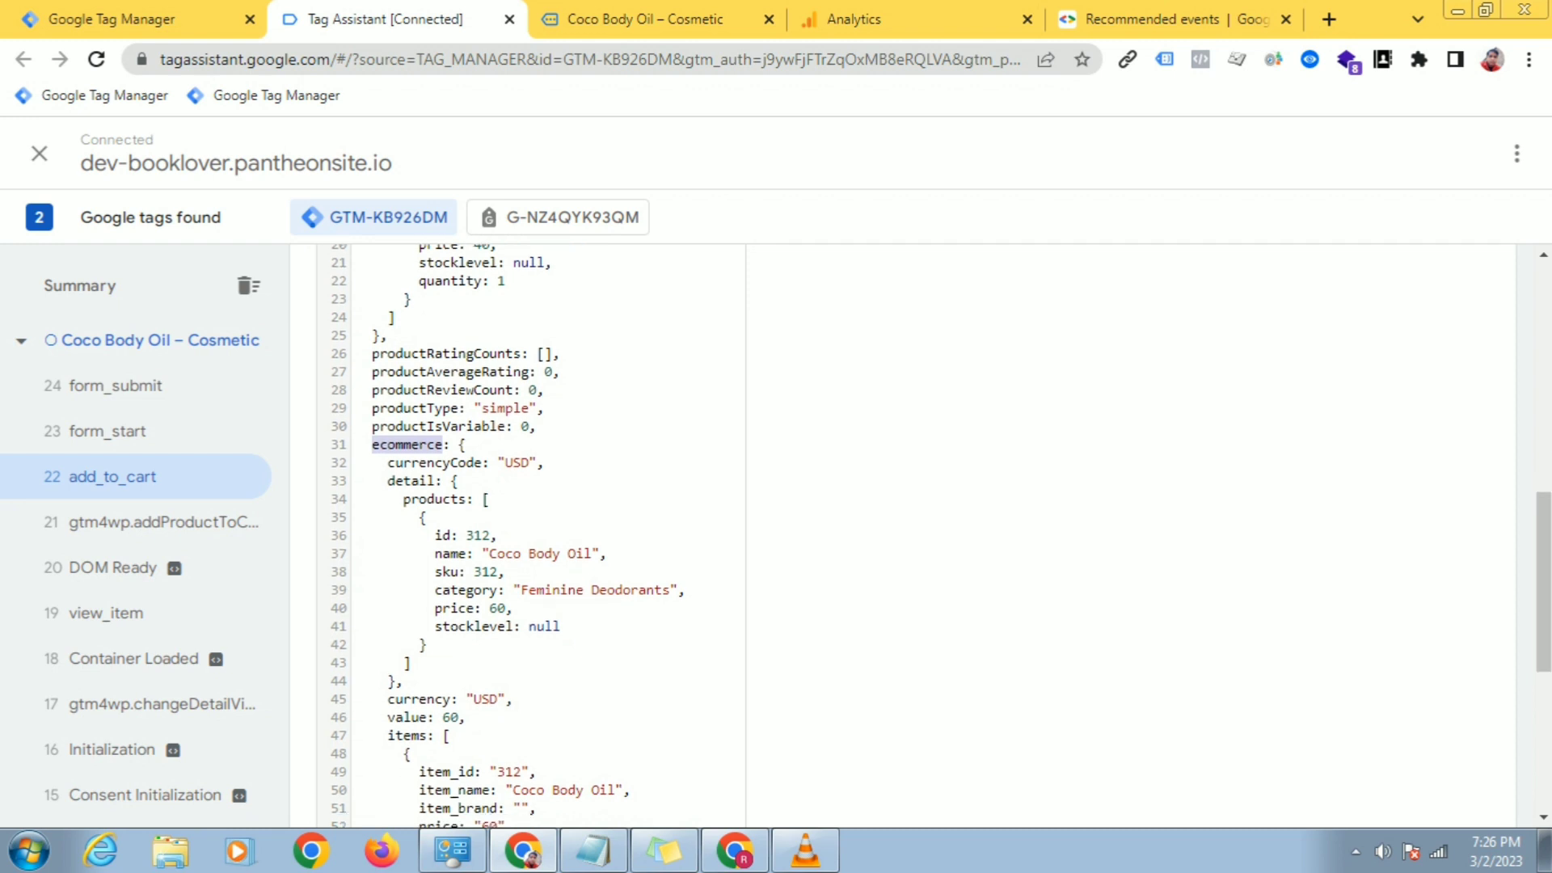
scroll(411, 459, "down", 1)
left_click(402, 618)
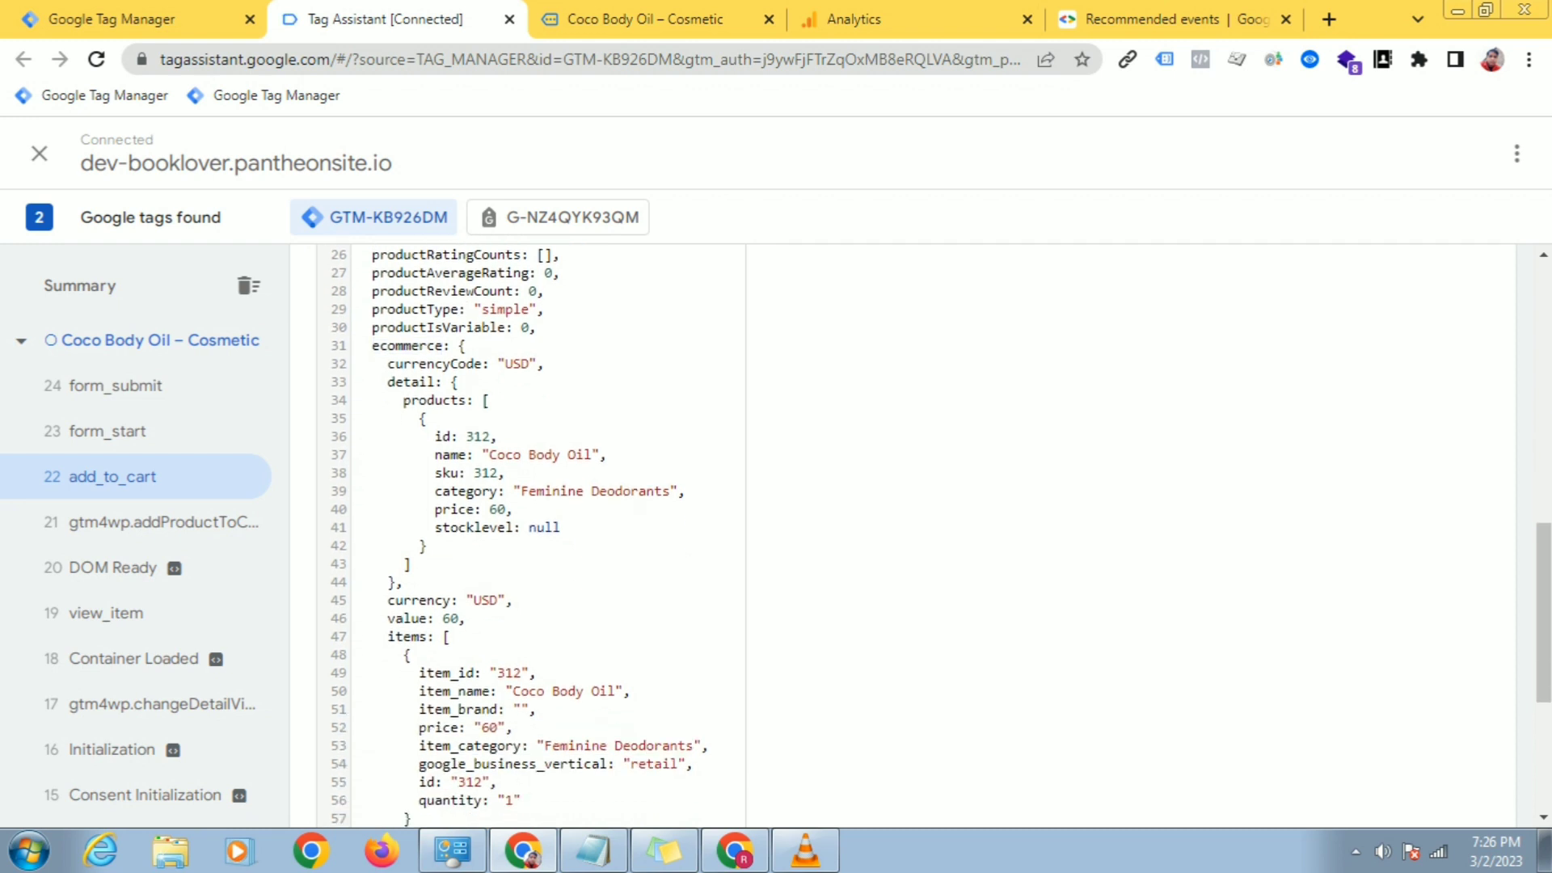
double_click(406, 346)
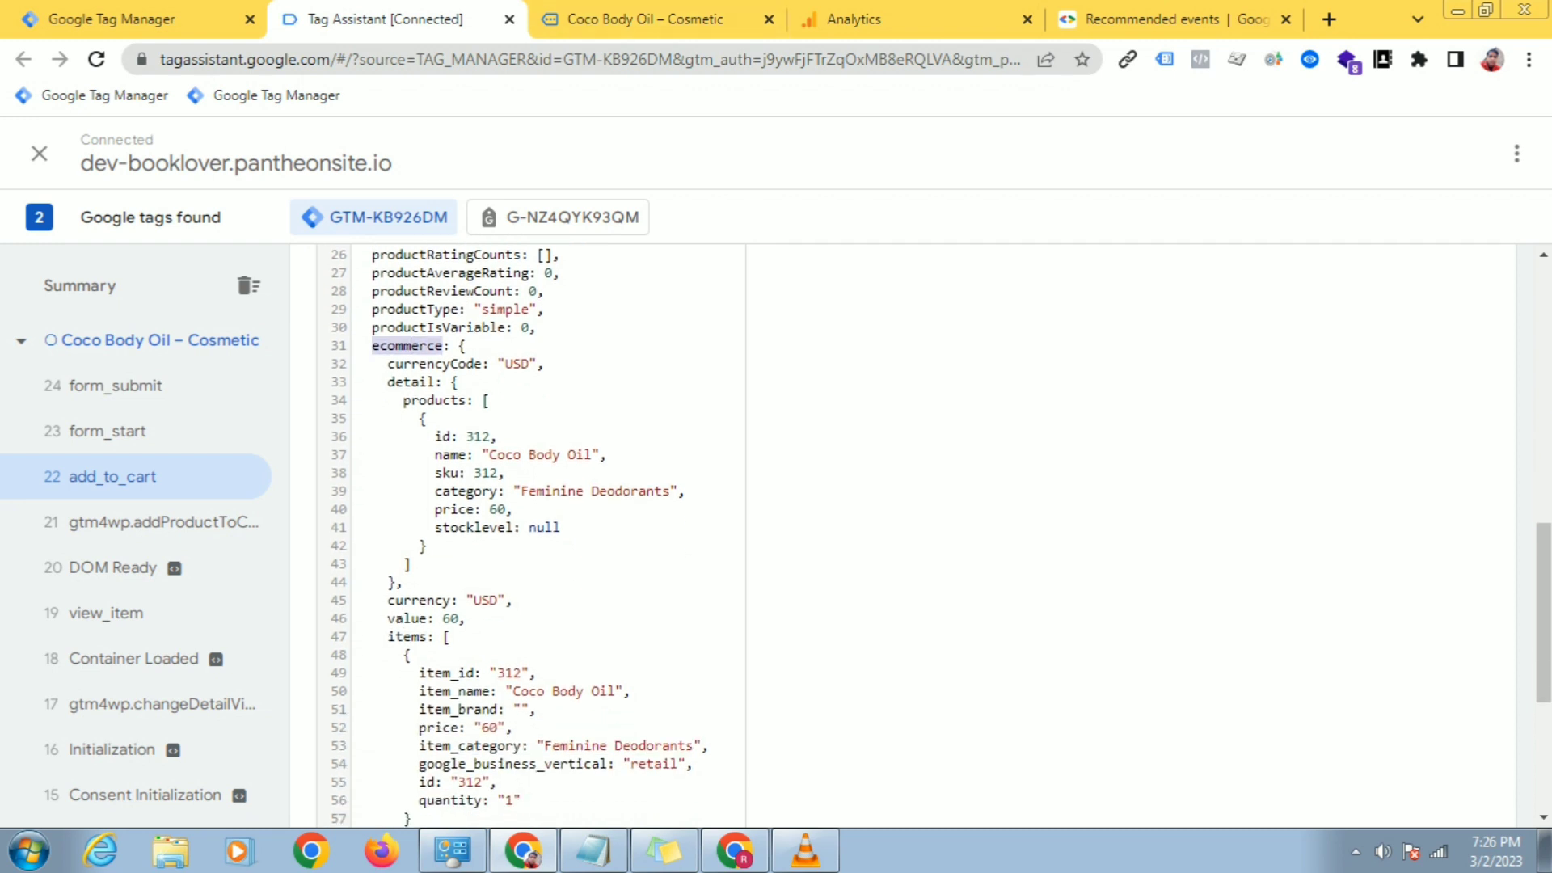
right_click(406, 345)
left_click(443, 361)
left_click(121, 20)
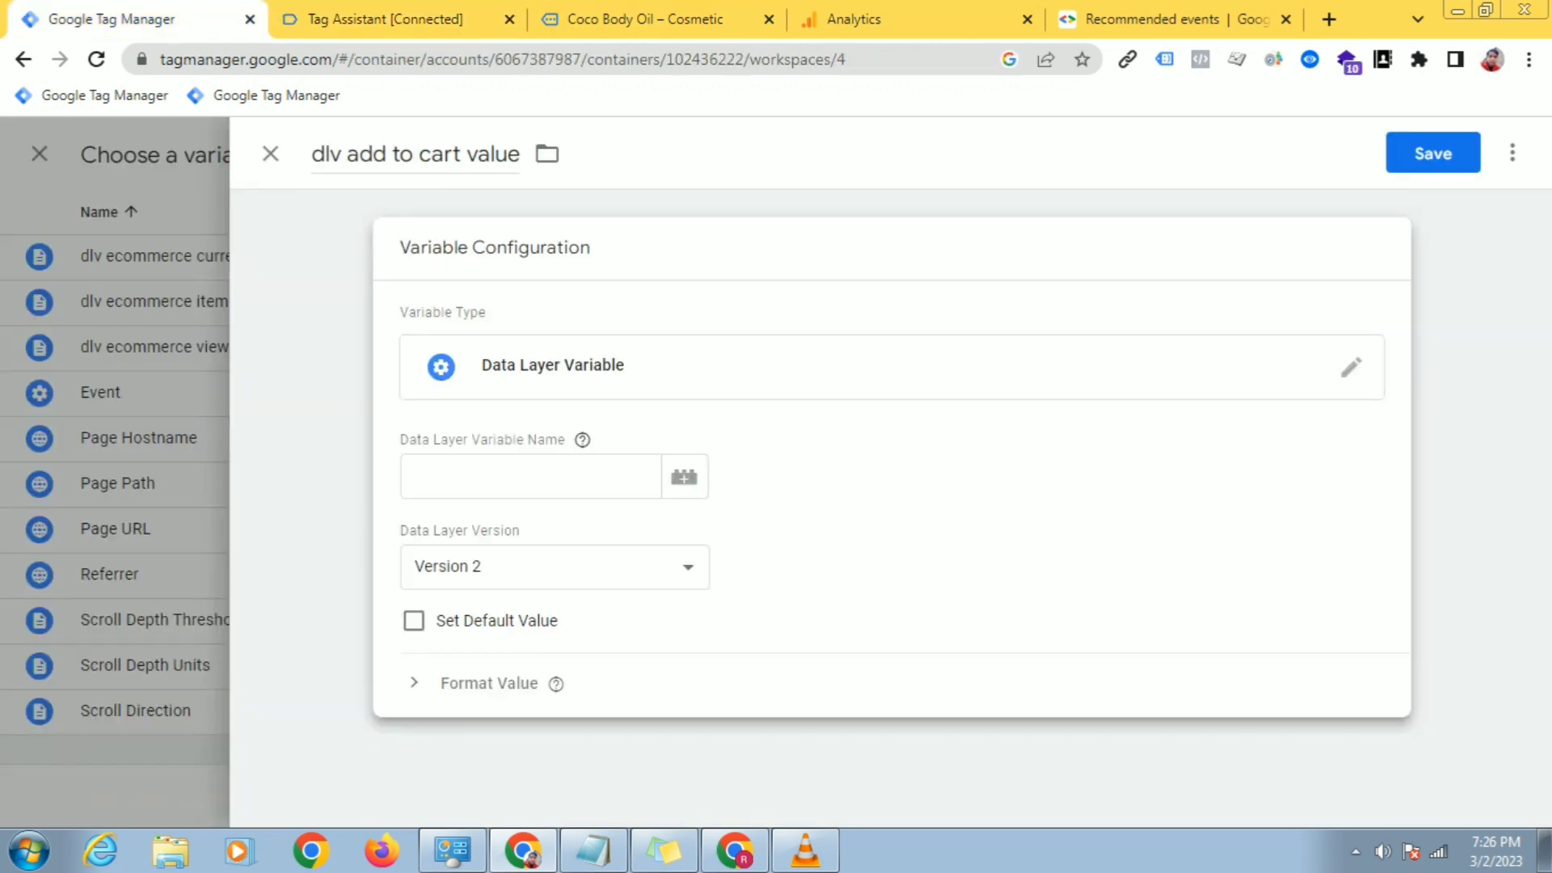
right_click(452, 475)
left_click(485, 616)
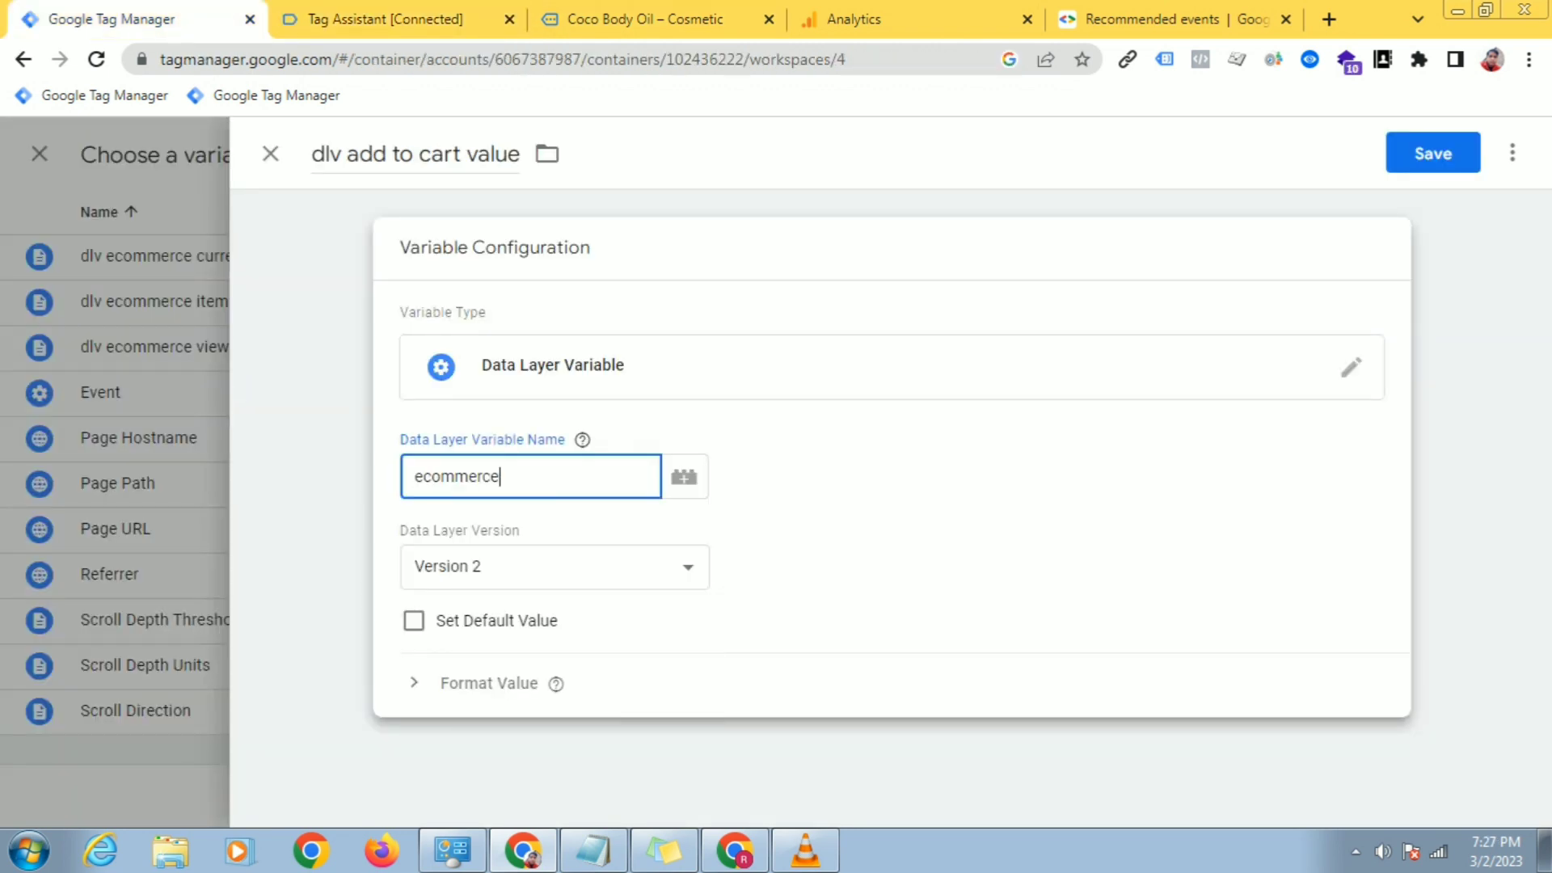
type(".")
Step: Copy the value key from Tag Assistant's data layer, complete the Data Layer Variable Name as "ecommerce.value" and save the variable
key("ctrl+Tab")
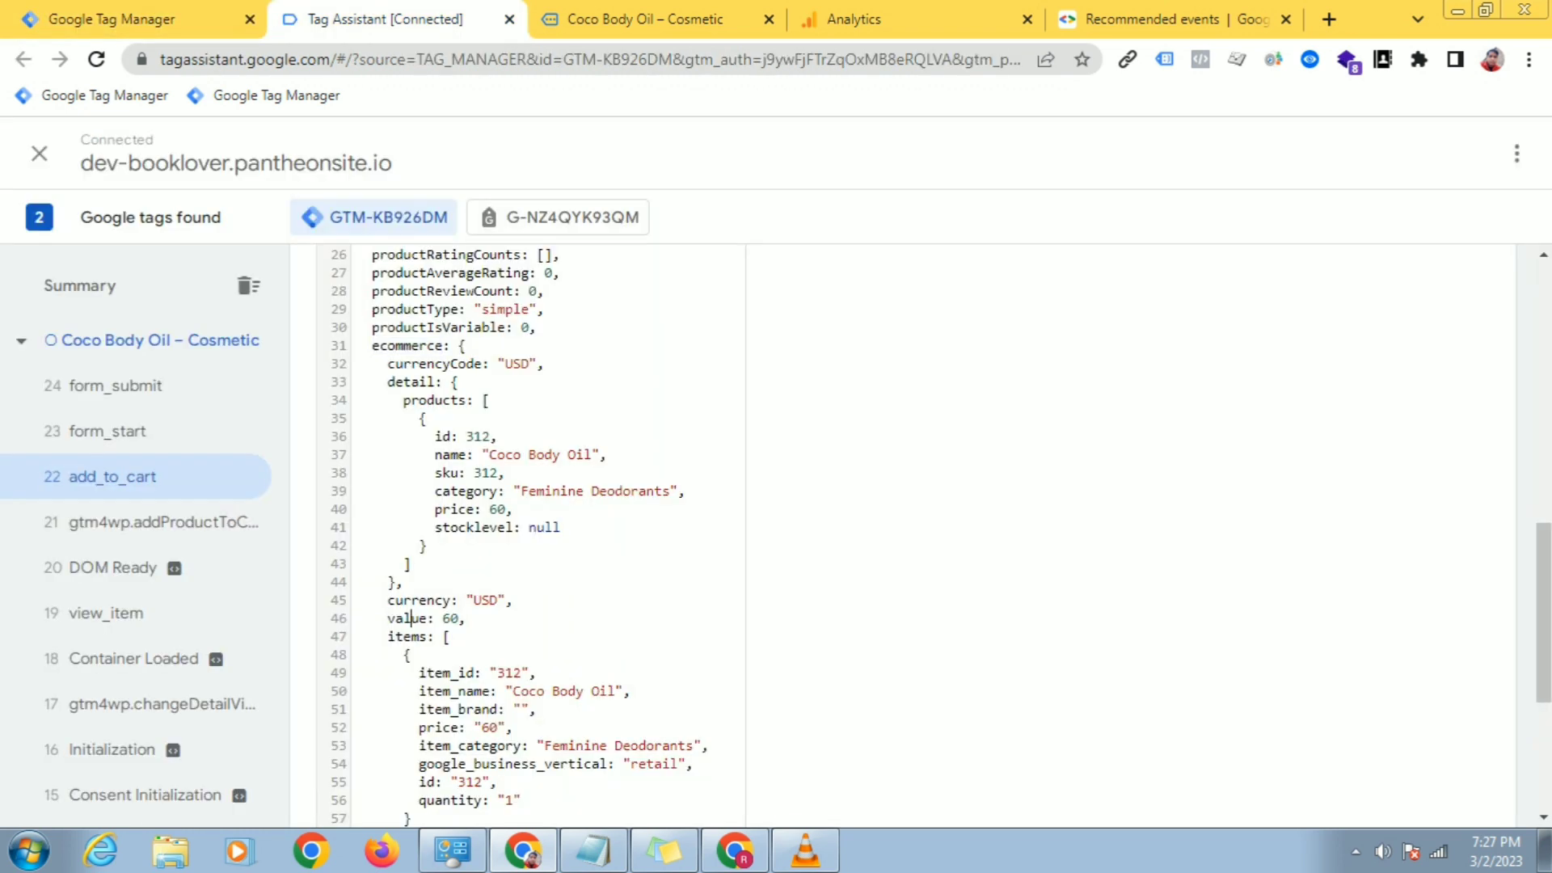
double_click(406, 618)
right_click(408, 619)
left_click(451, 638)
key("ctrl+shift+Tab")
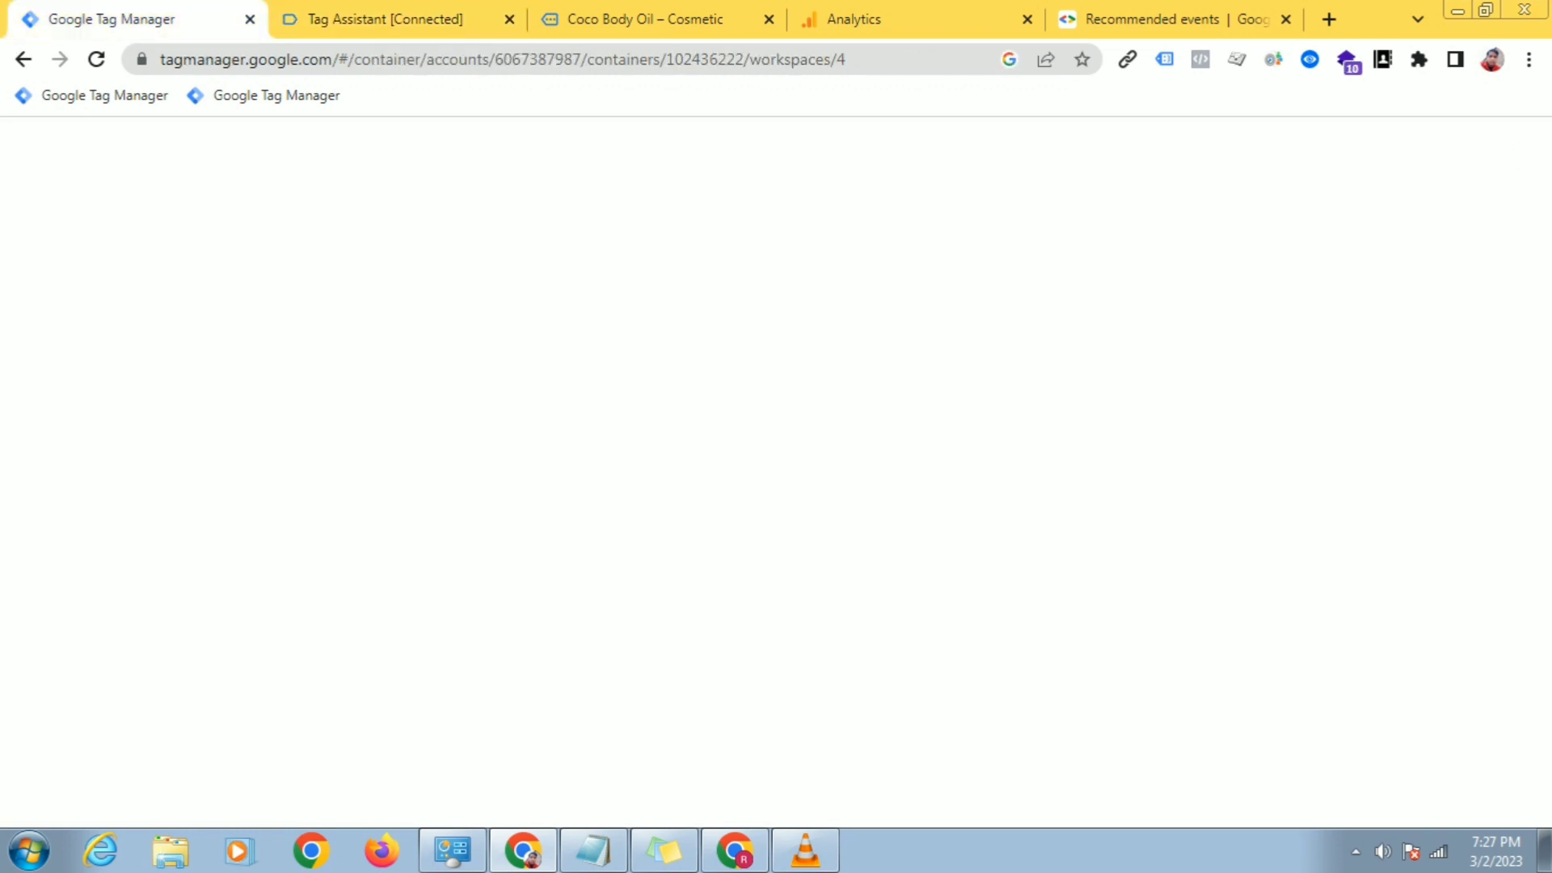
right_click(536, 477)
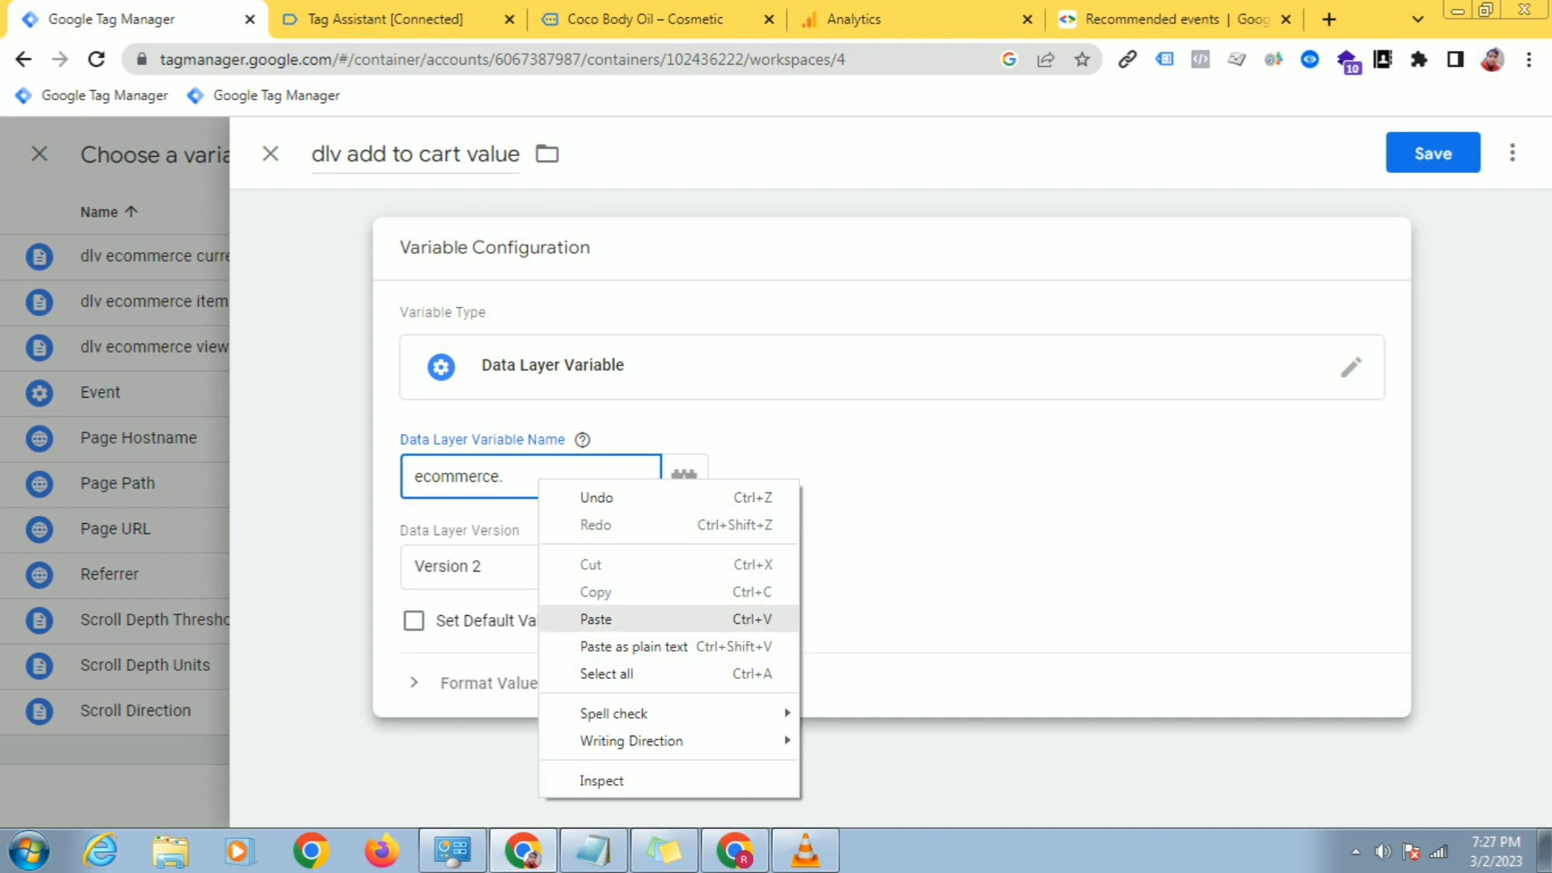
left_click(566, 618)
left_click(1433, 154)
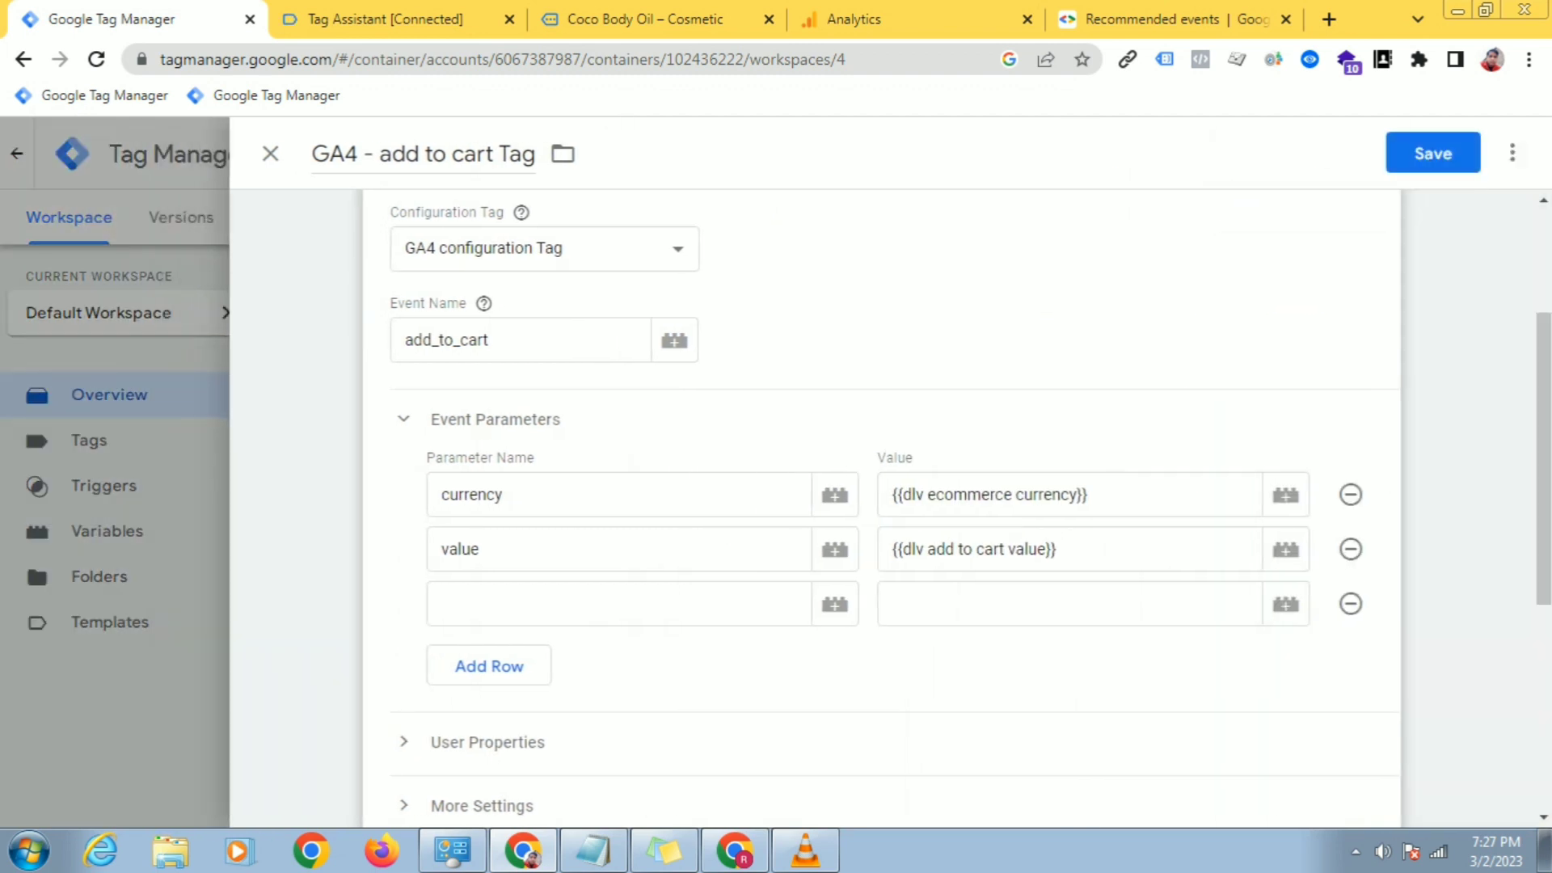
Step: Name the third event parameter "items" and check that name in the add_to_cart section of the recommended events reference
left_click(618, 604)
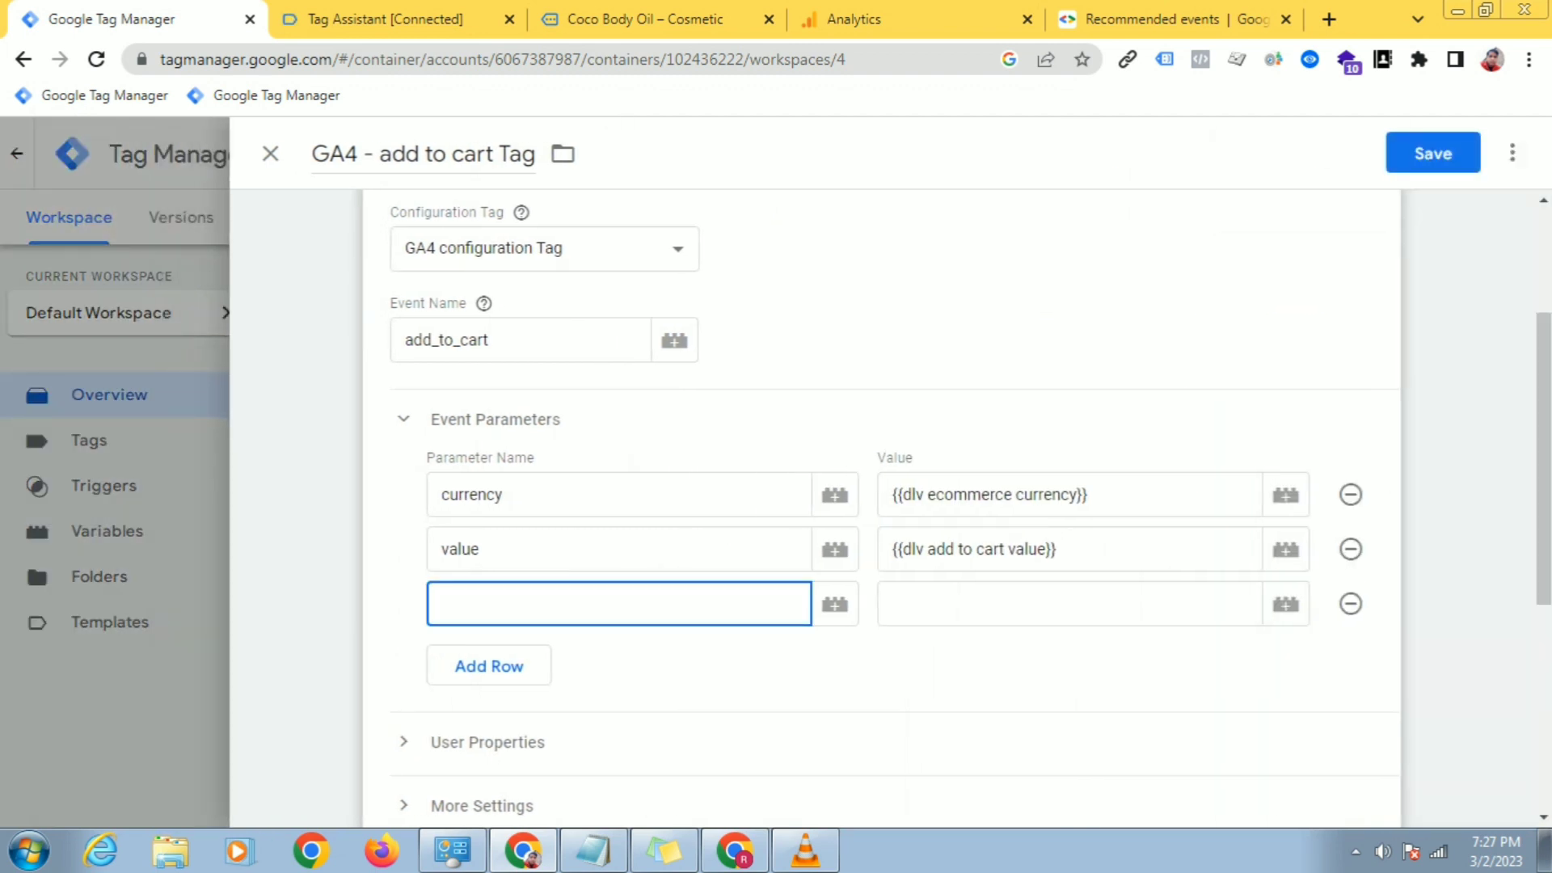
type("items")
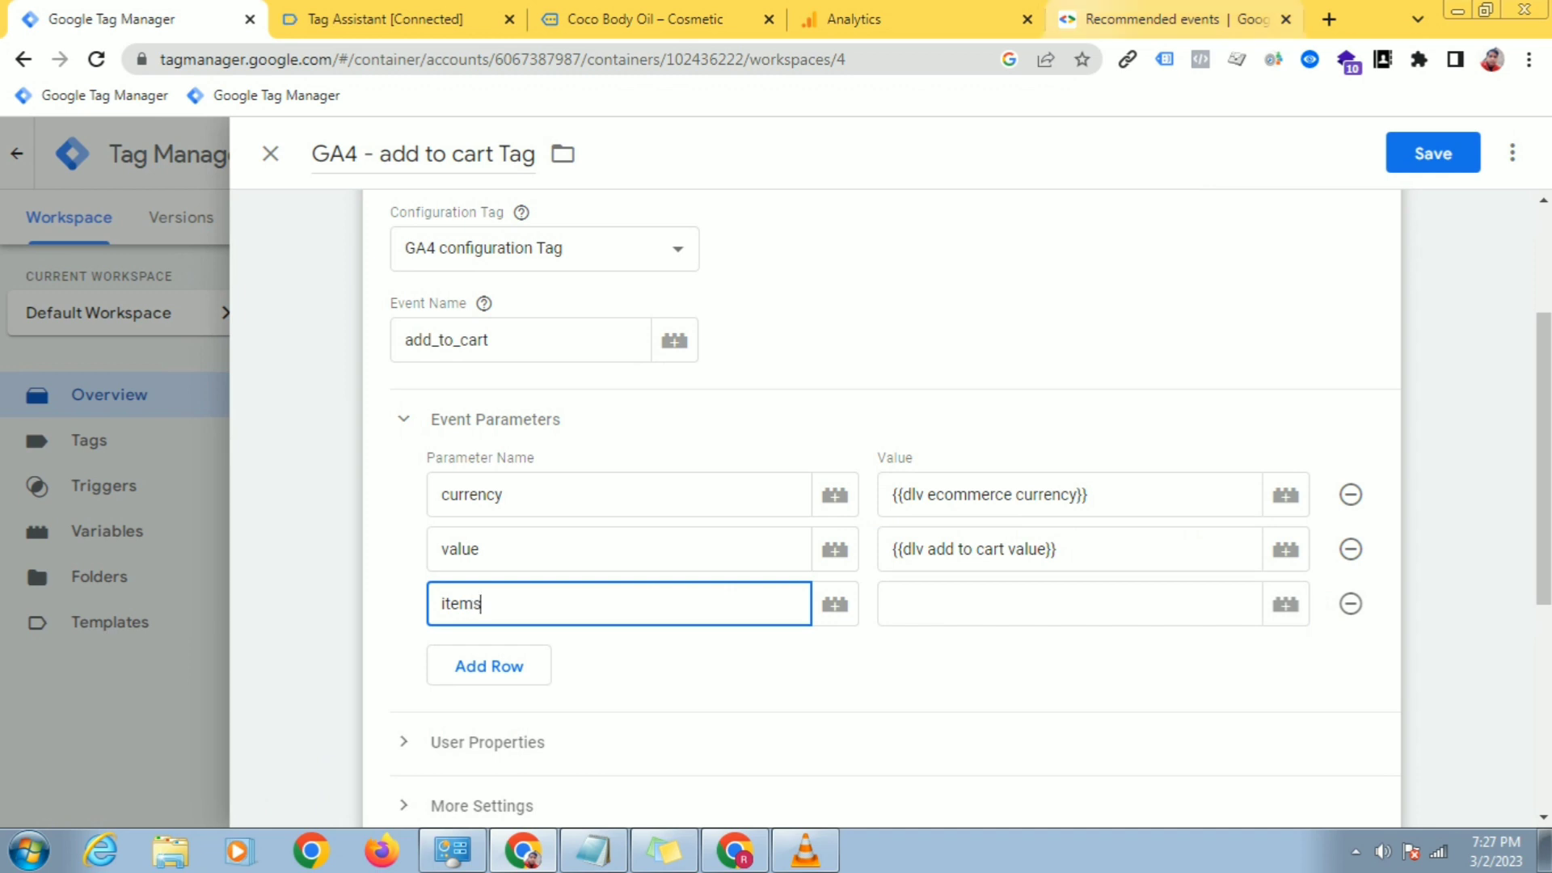
left_click(1140, 19)
scroll(827, 485, "down", 3)
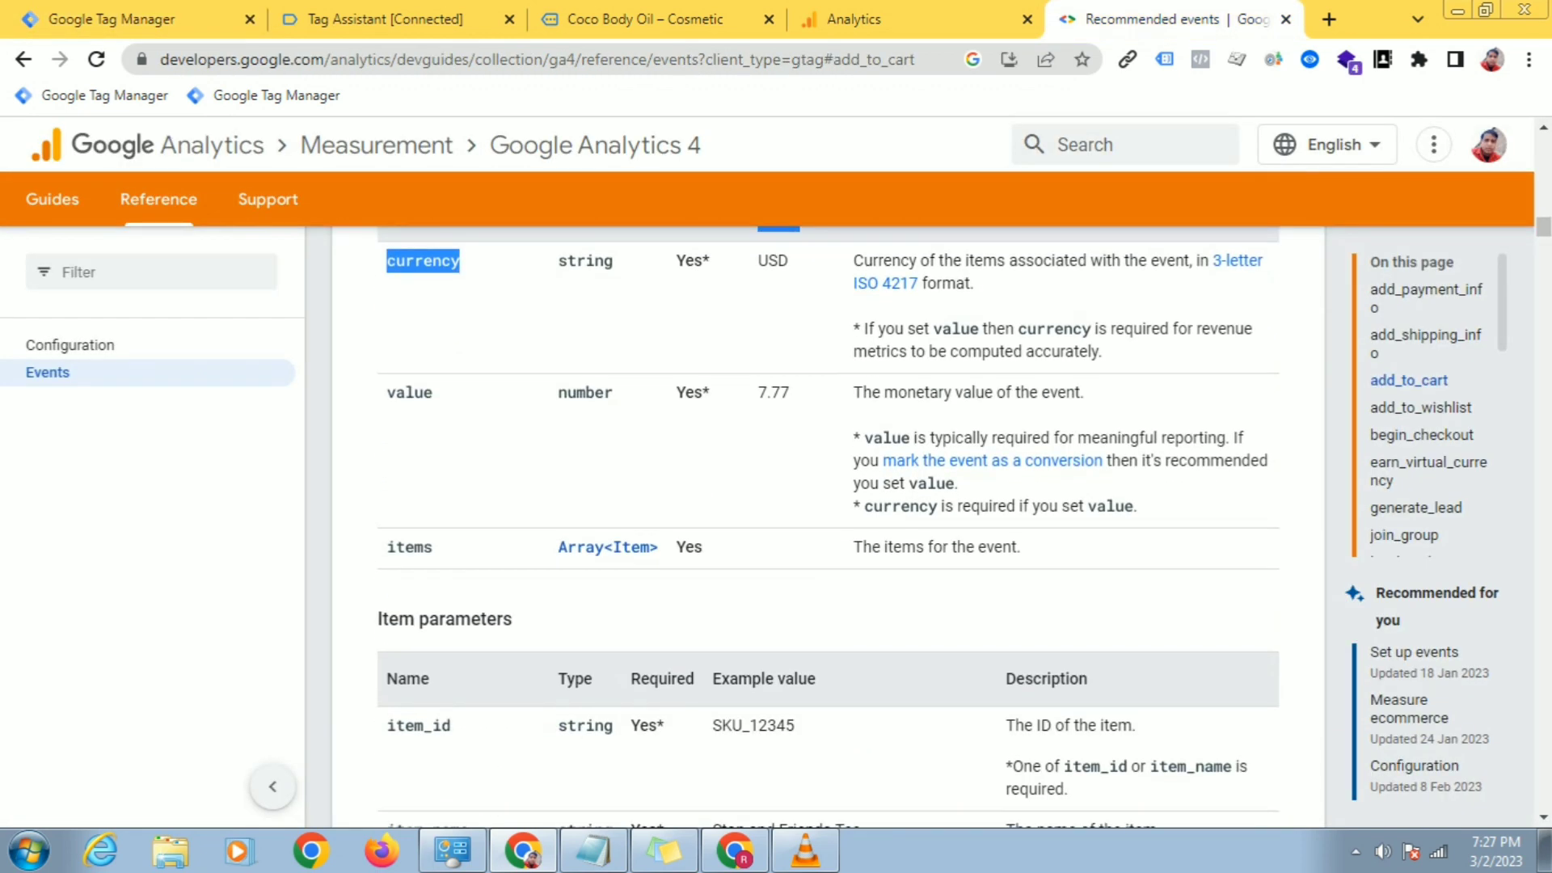
left_click_drag(434, 546, 387, 546)
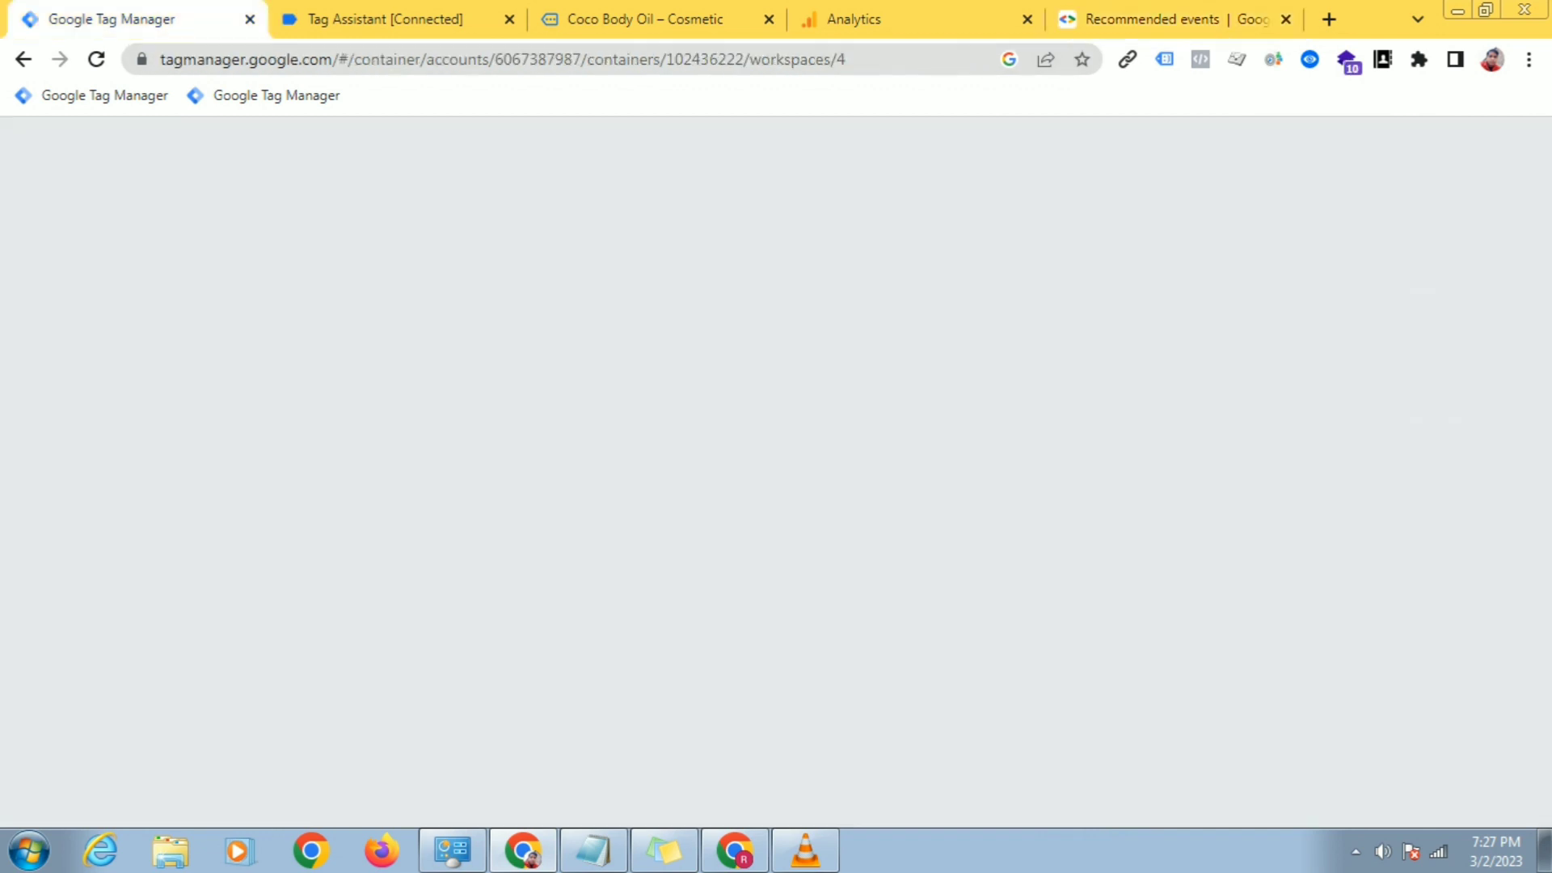
Step: Return to Google Tag Manager and set the items parameter's value to the variable "dlv ecommerce items"
left_click(138, 18)
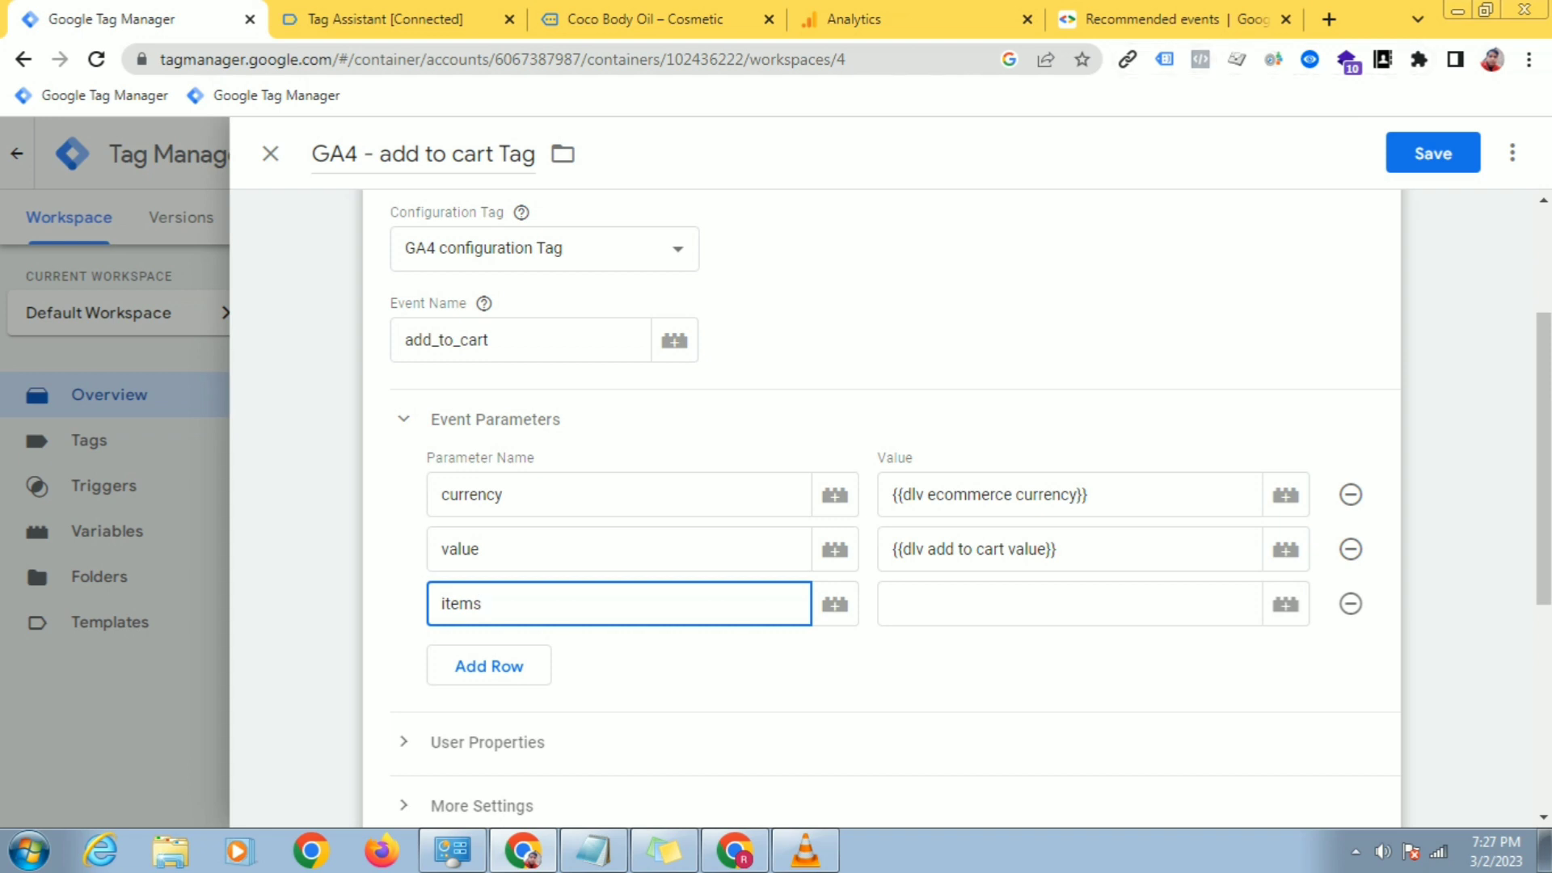
left_click(1285, 603)
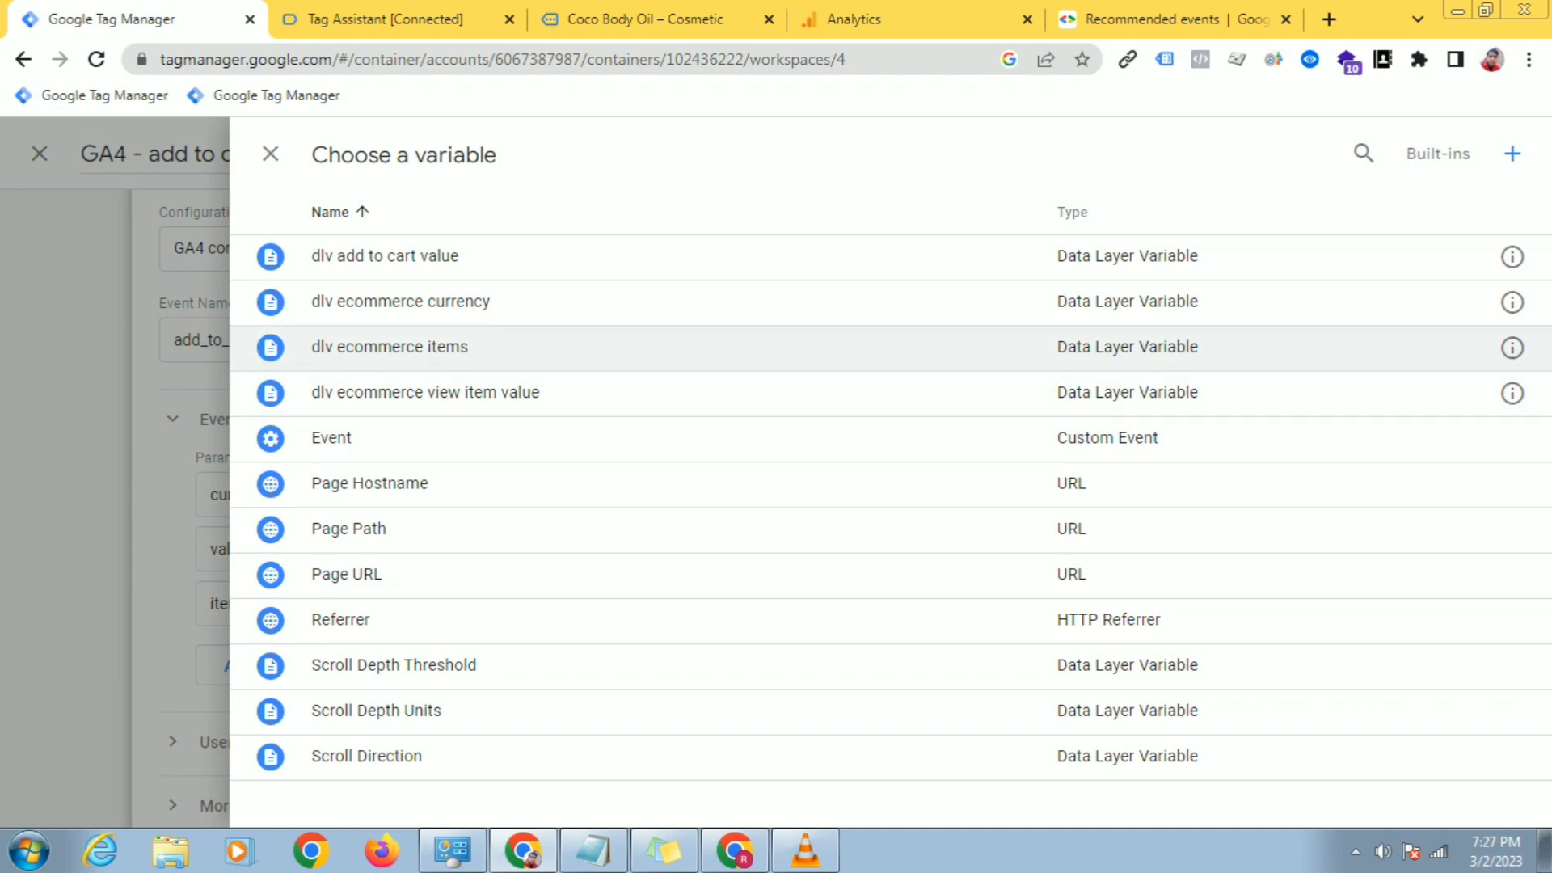
left_click(389, 346)
Step: Create a new trigger for the tag and name it "GA4 add to cart Trigger"
scroll(880, 485, "down", 5)
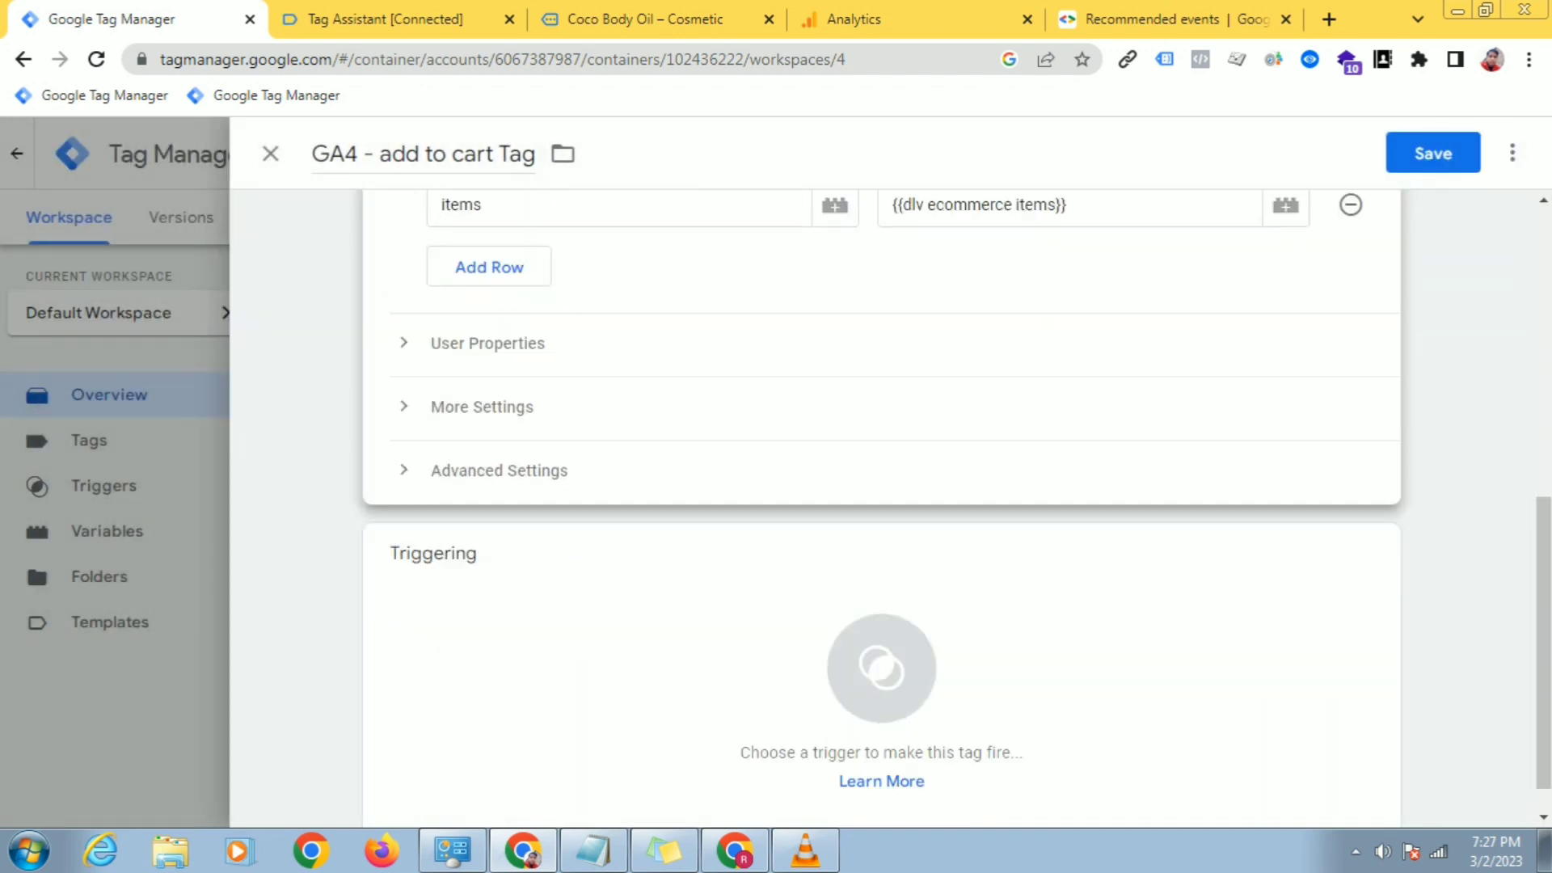
scroll(881, 509, "up", 5)
scroll(880, 509, "down", 3)
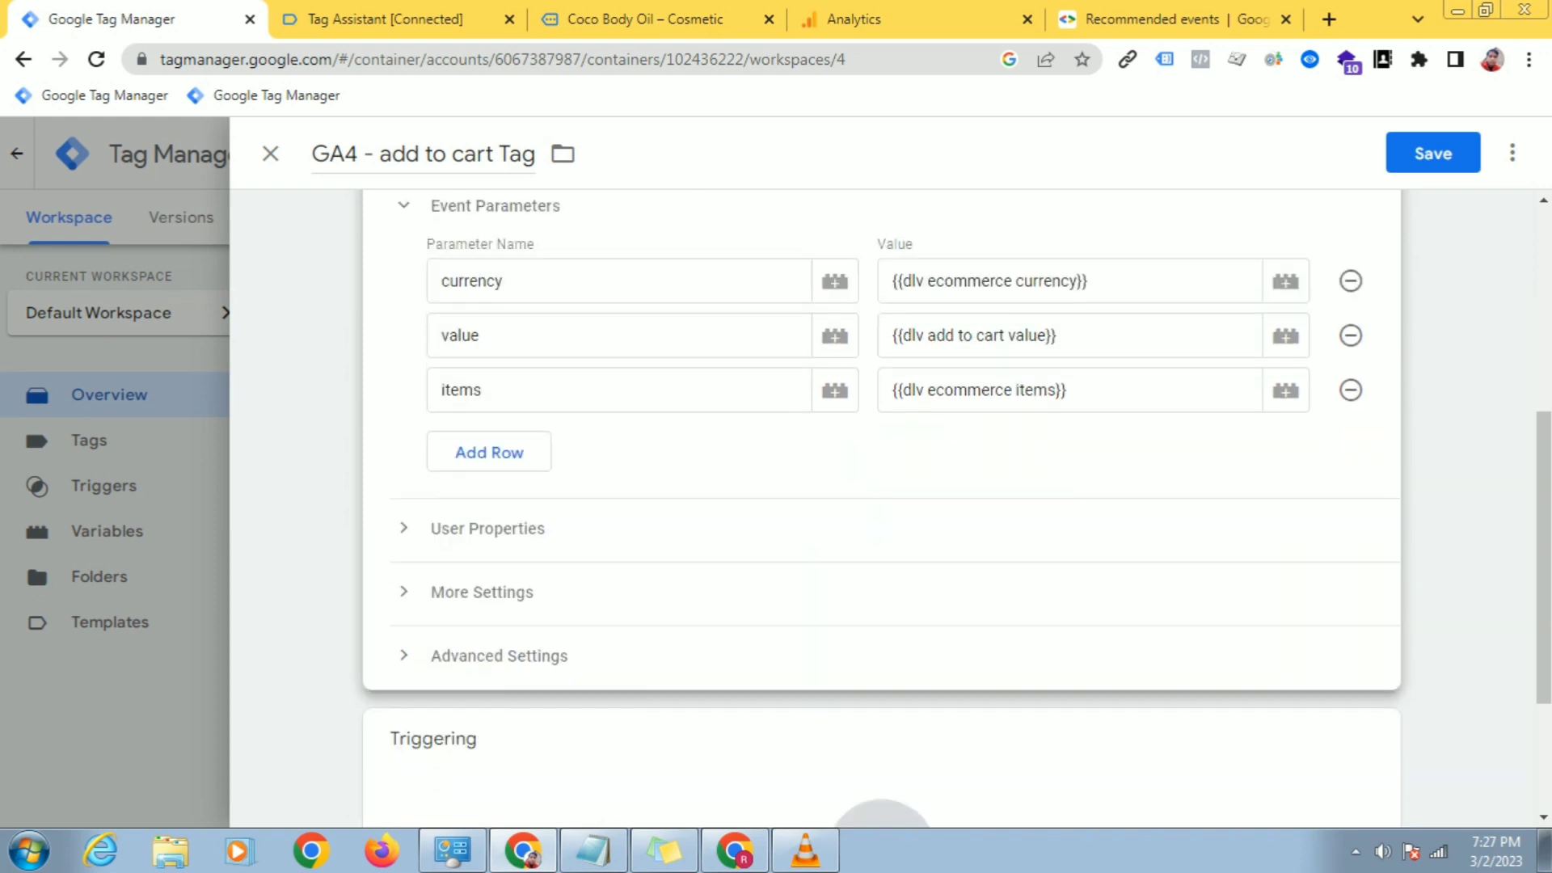
scroll(881, 509, "down", 3)
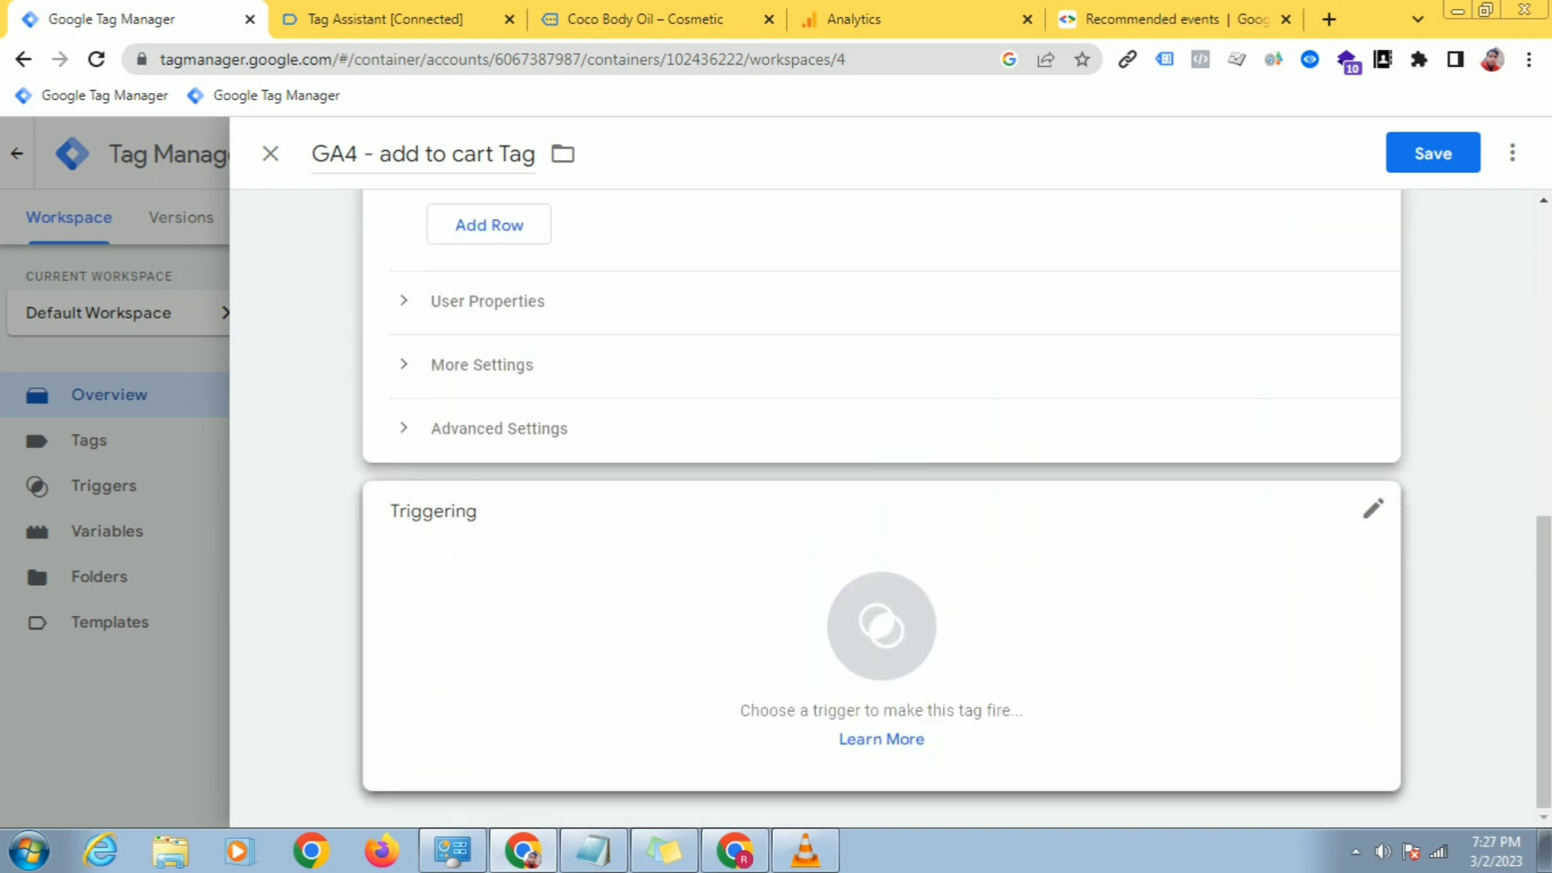
left_click(881, 627)
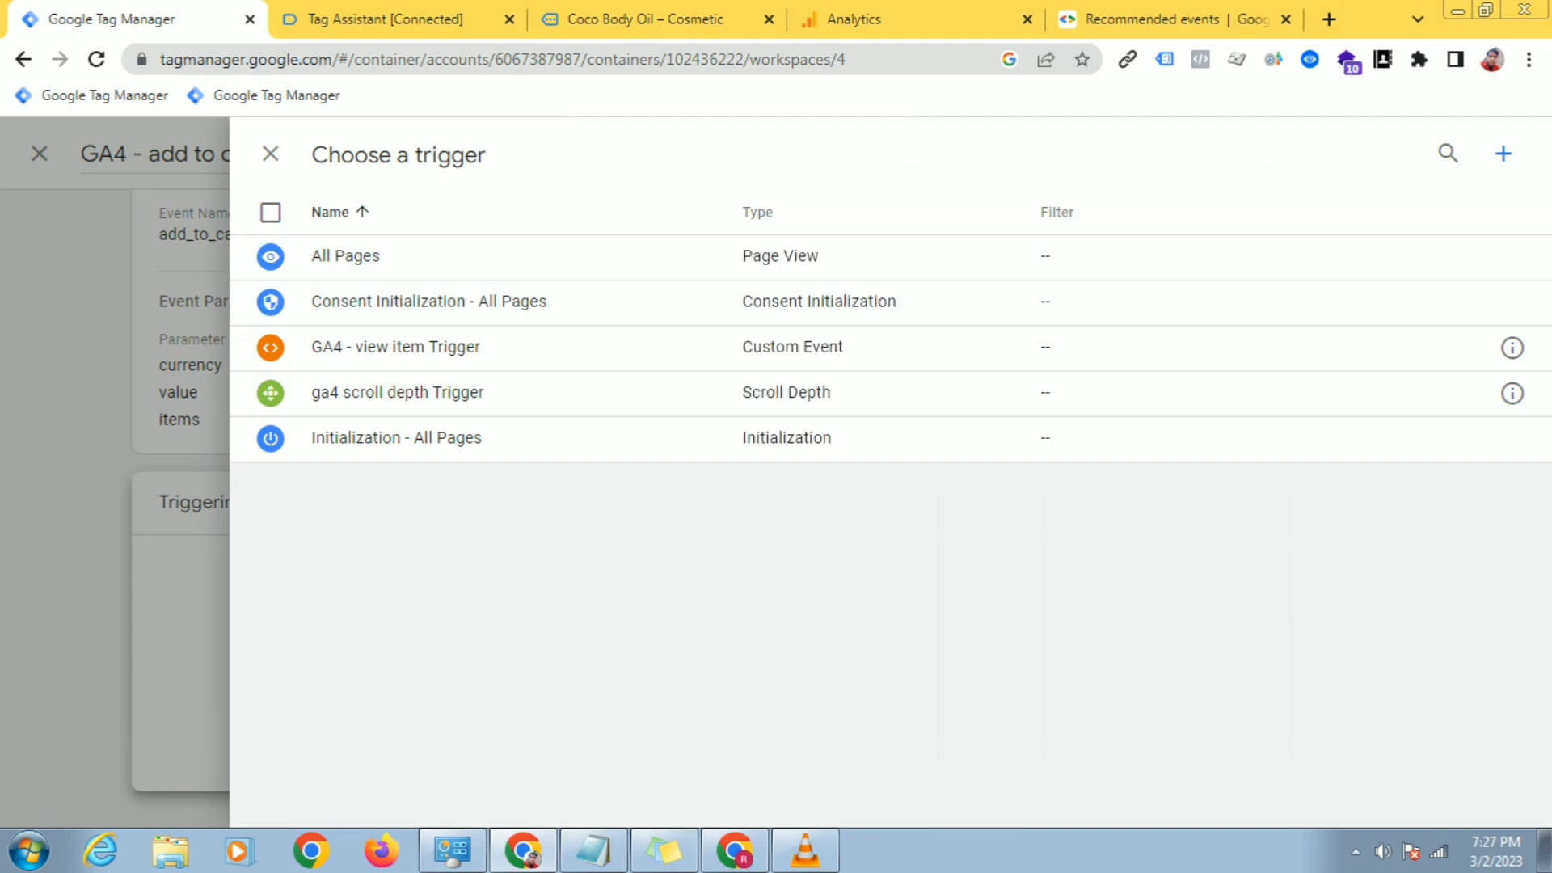
left_click(1503, 153)
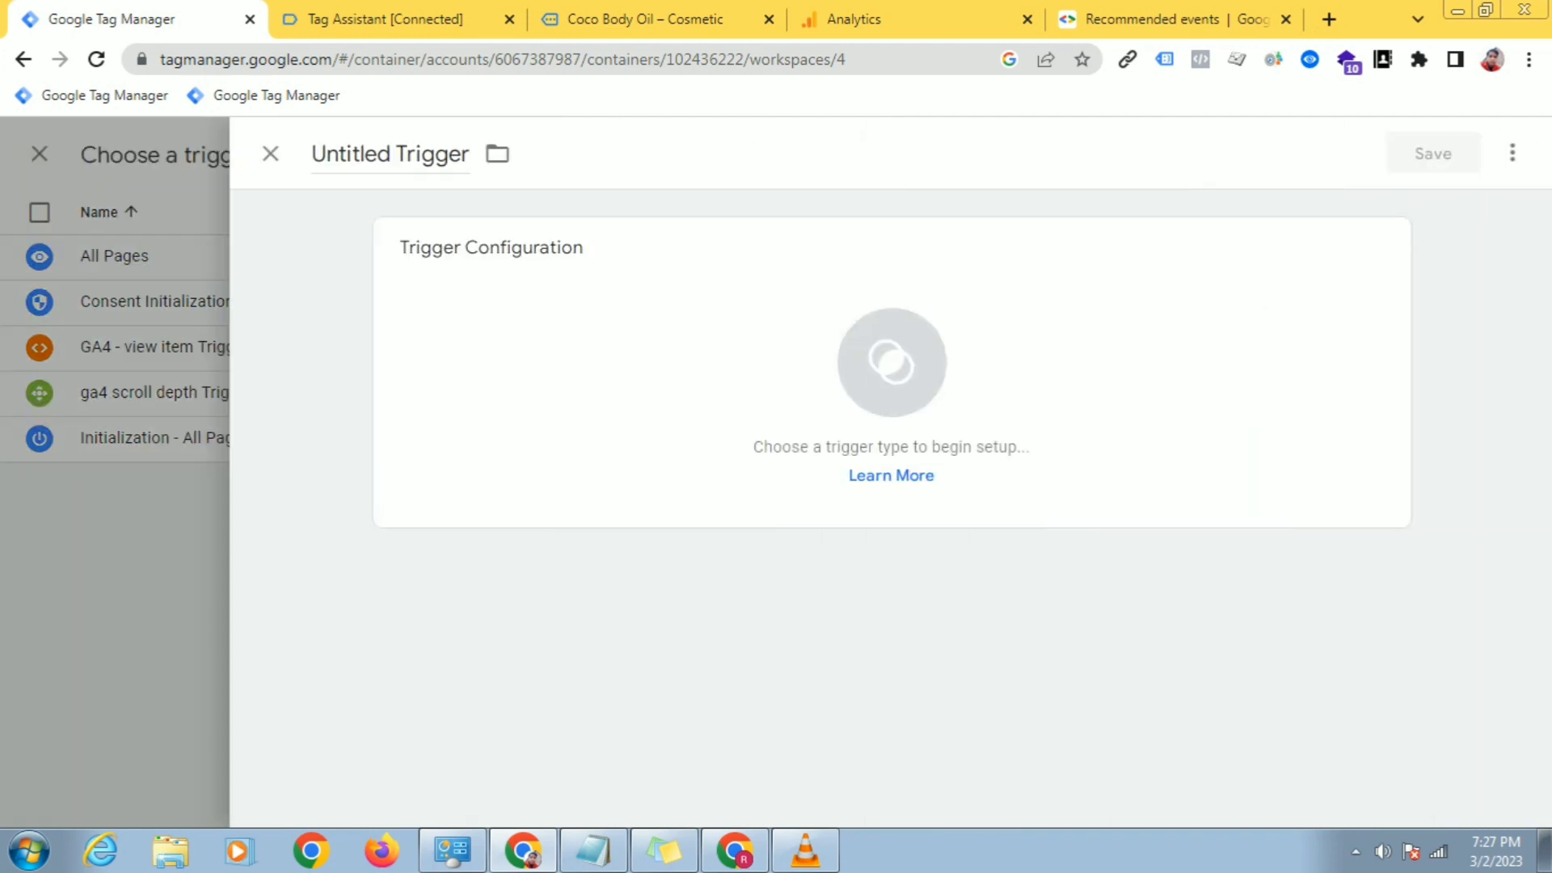
double_click(352, 154)
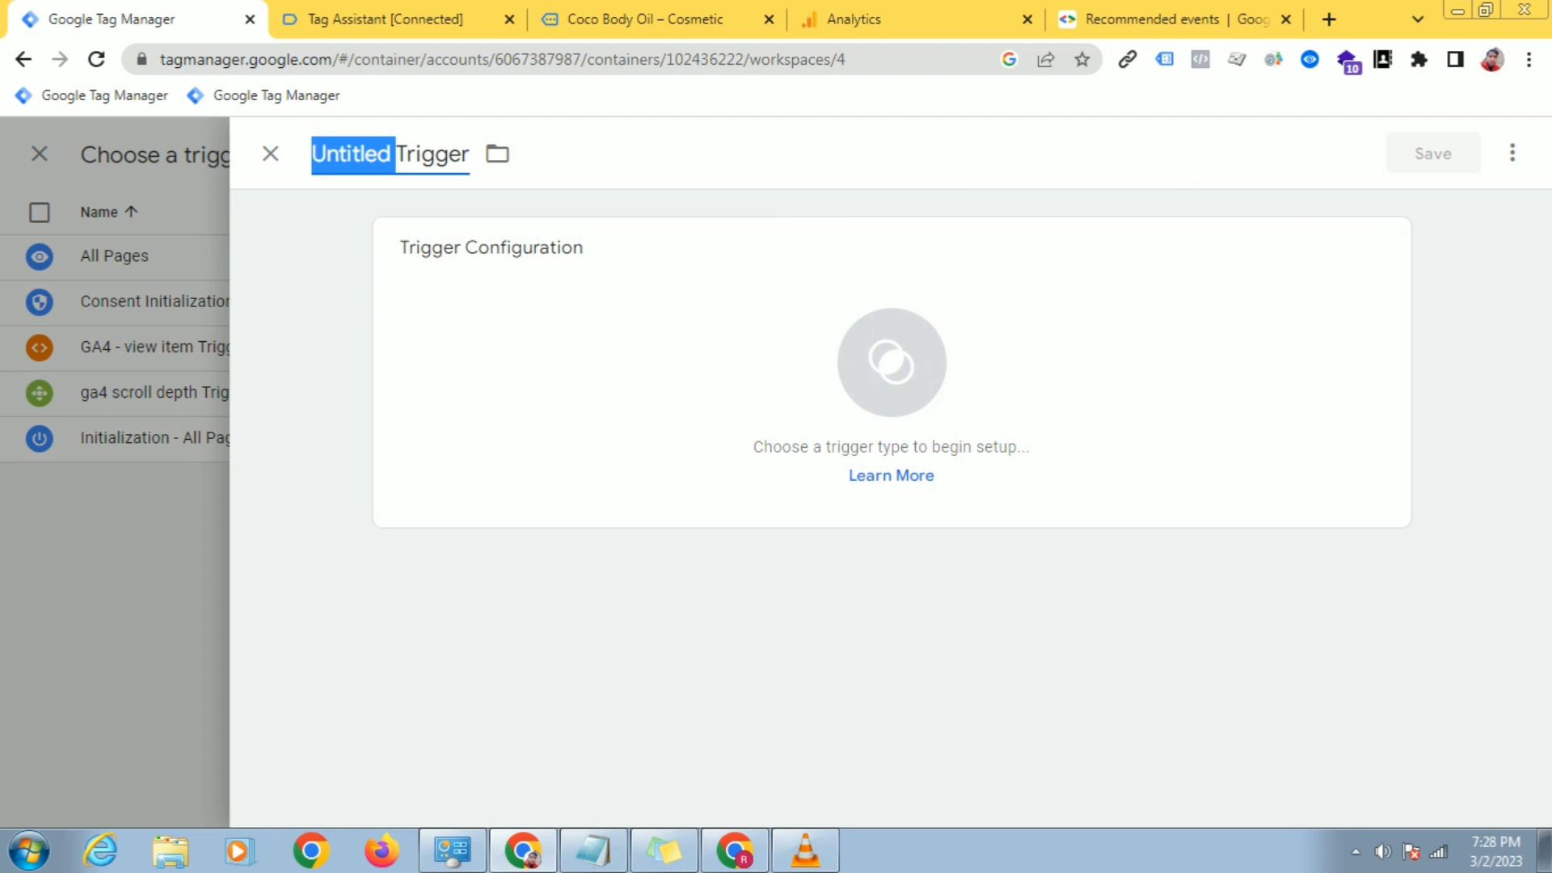
type("GA")
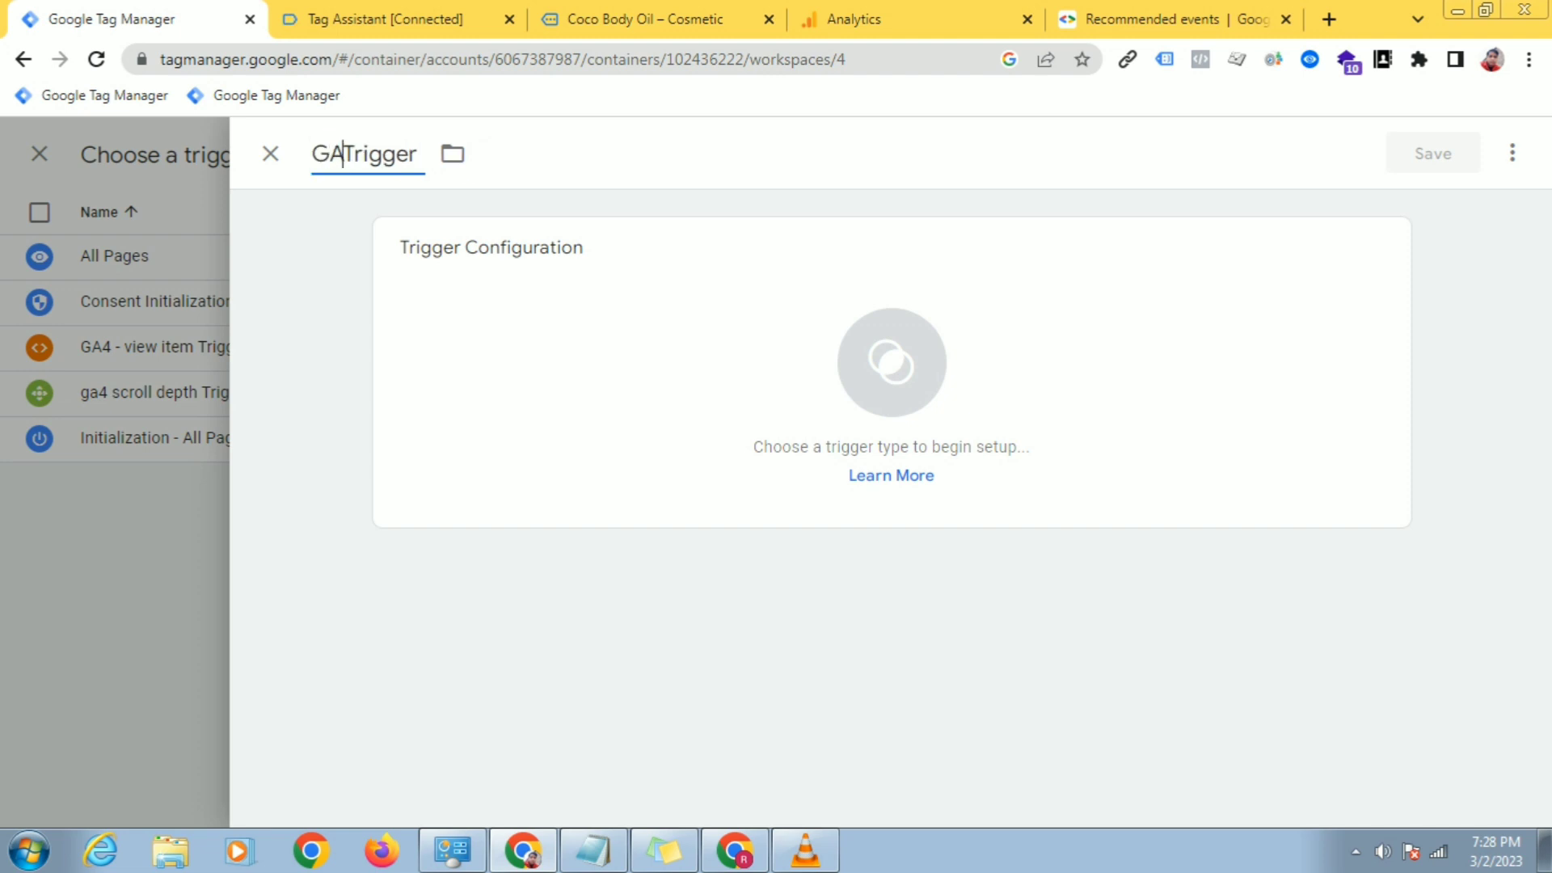
type("4")
type(" add")
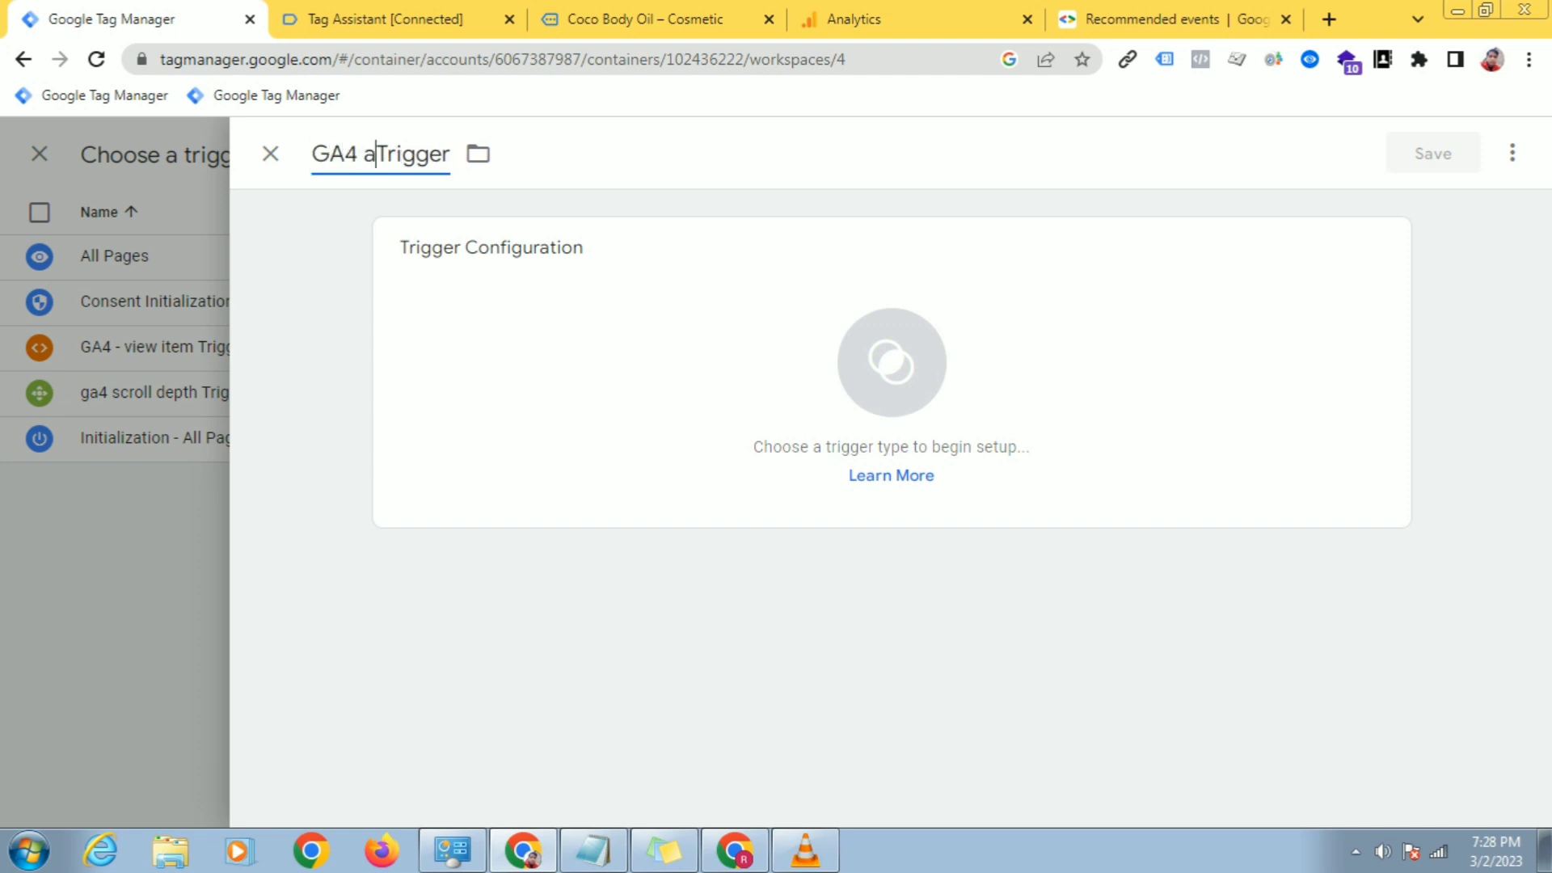
type(" to")
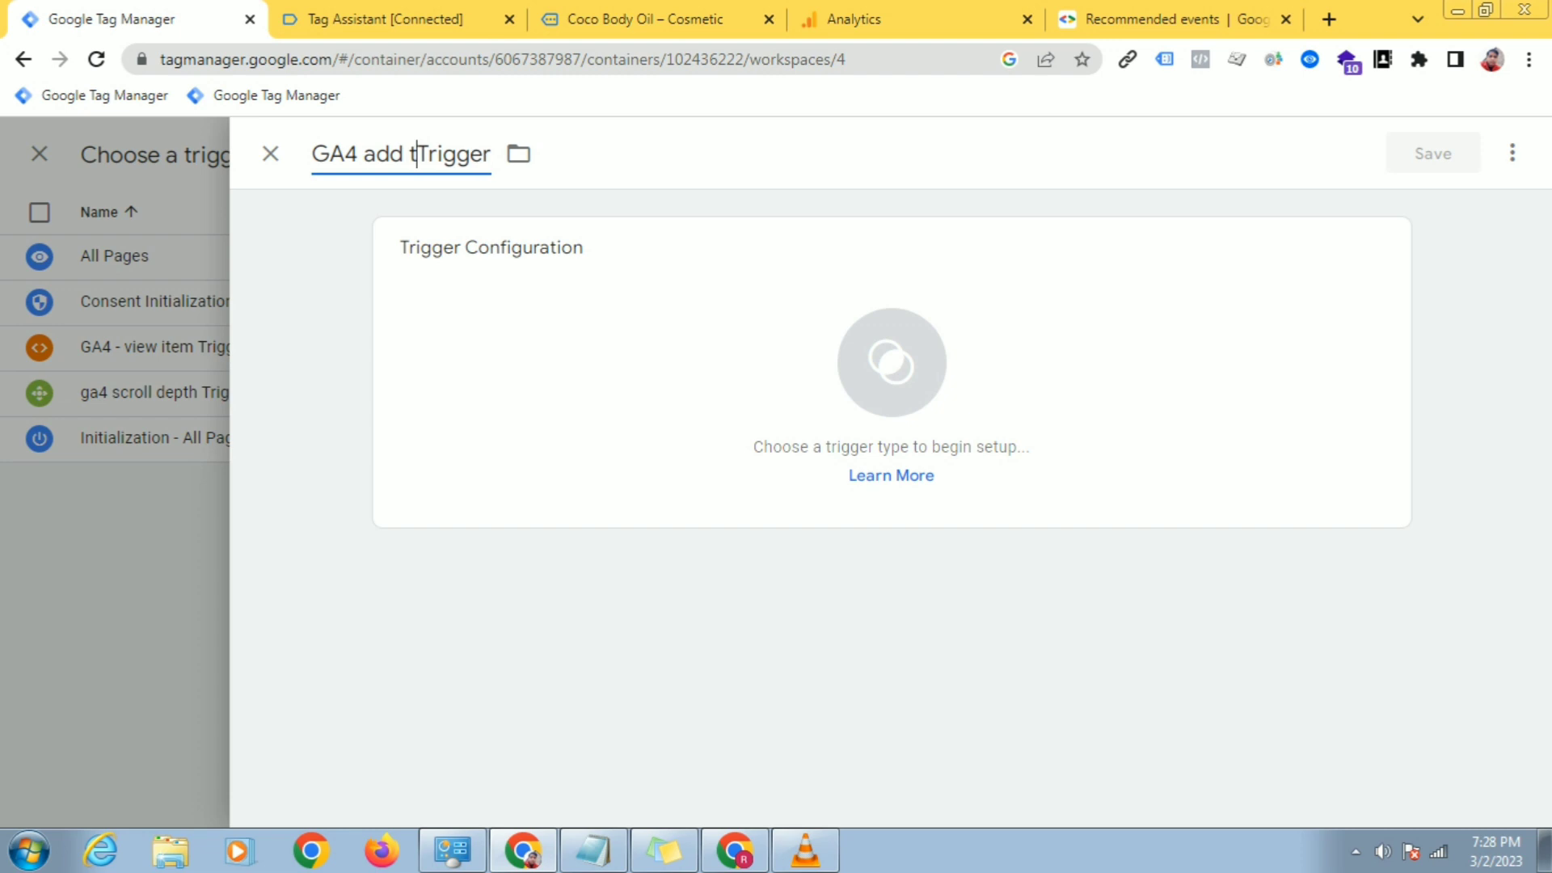
type(" cart")
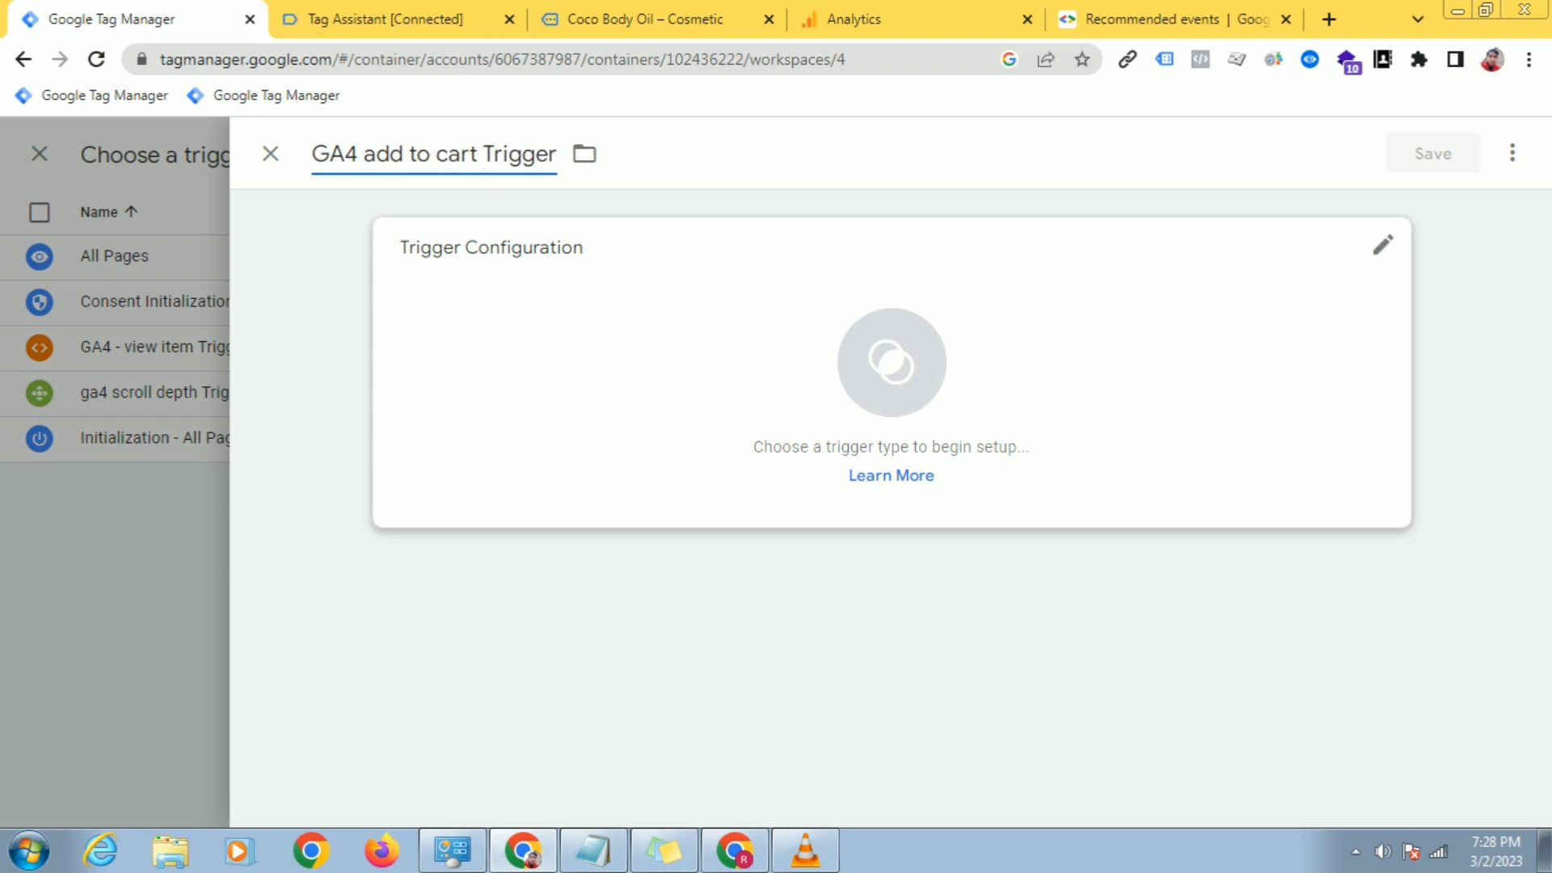
Step: Set the new trigger's type to Custom Event
left_click(891, 362)
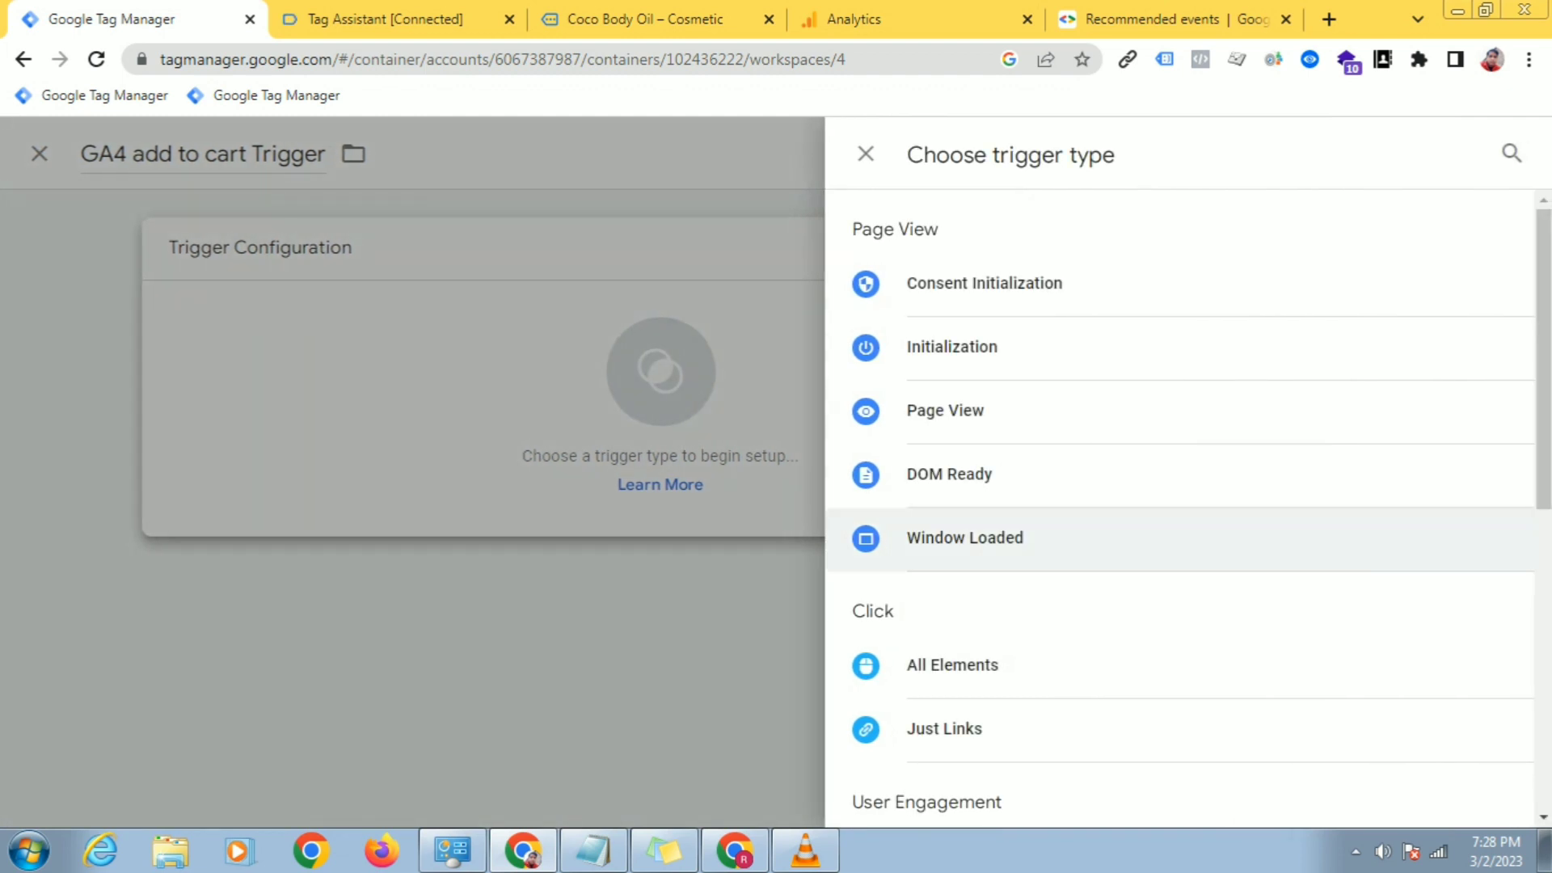
scroll(1051, 537, "down", 5)
scroll(1050, 538, "down", 1)
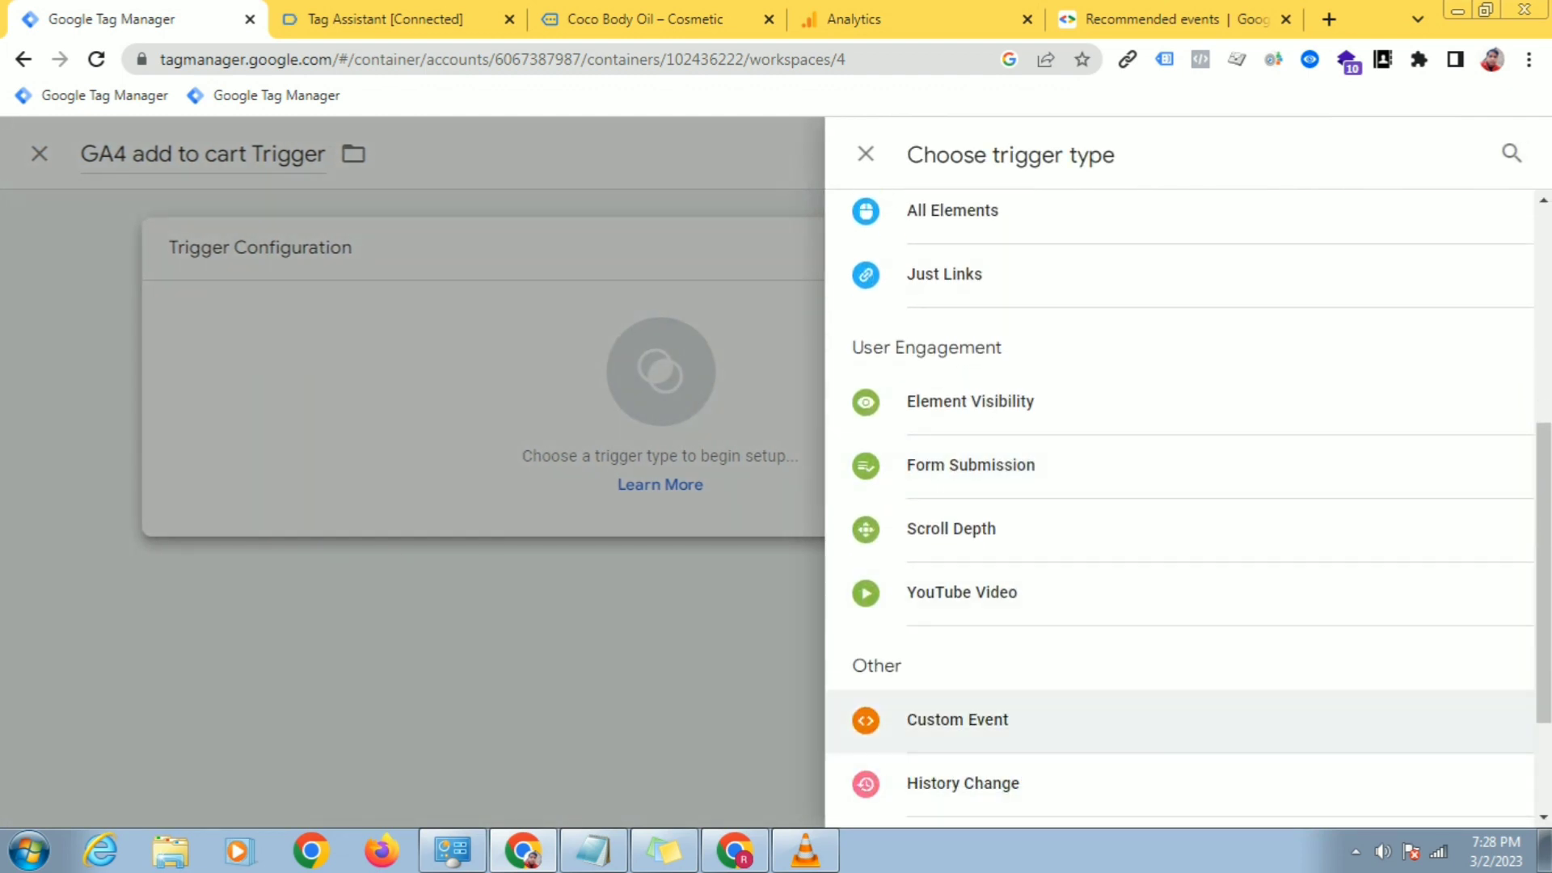
left_click(957, 718)
Step: Switch to Tag Assistant and copy the event name add_to_cart from the add_to_cart event's API call
left_click(554, 476)
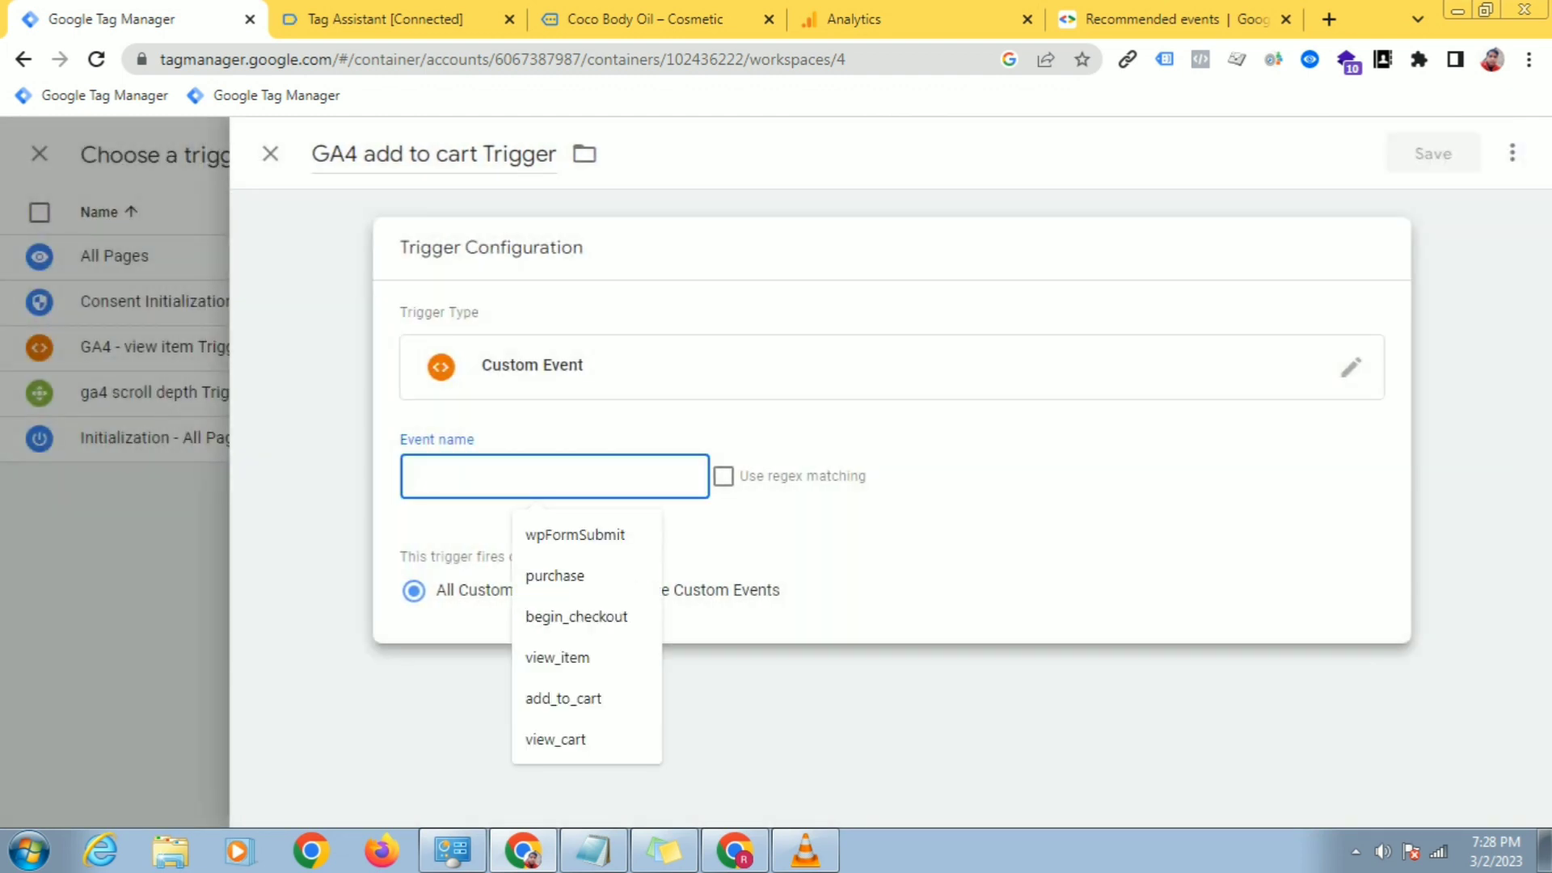
left_click(379, 18)
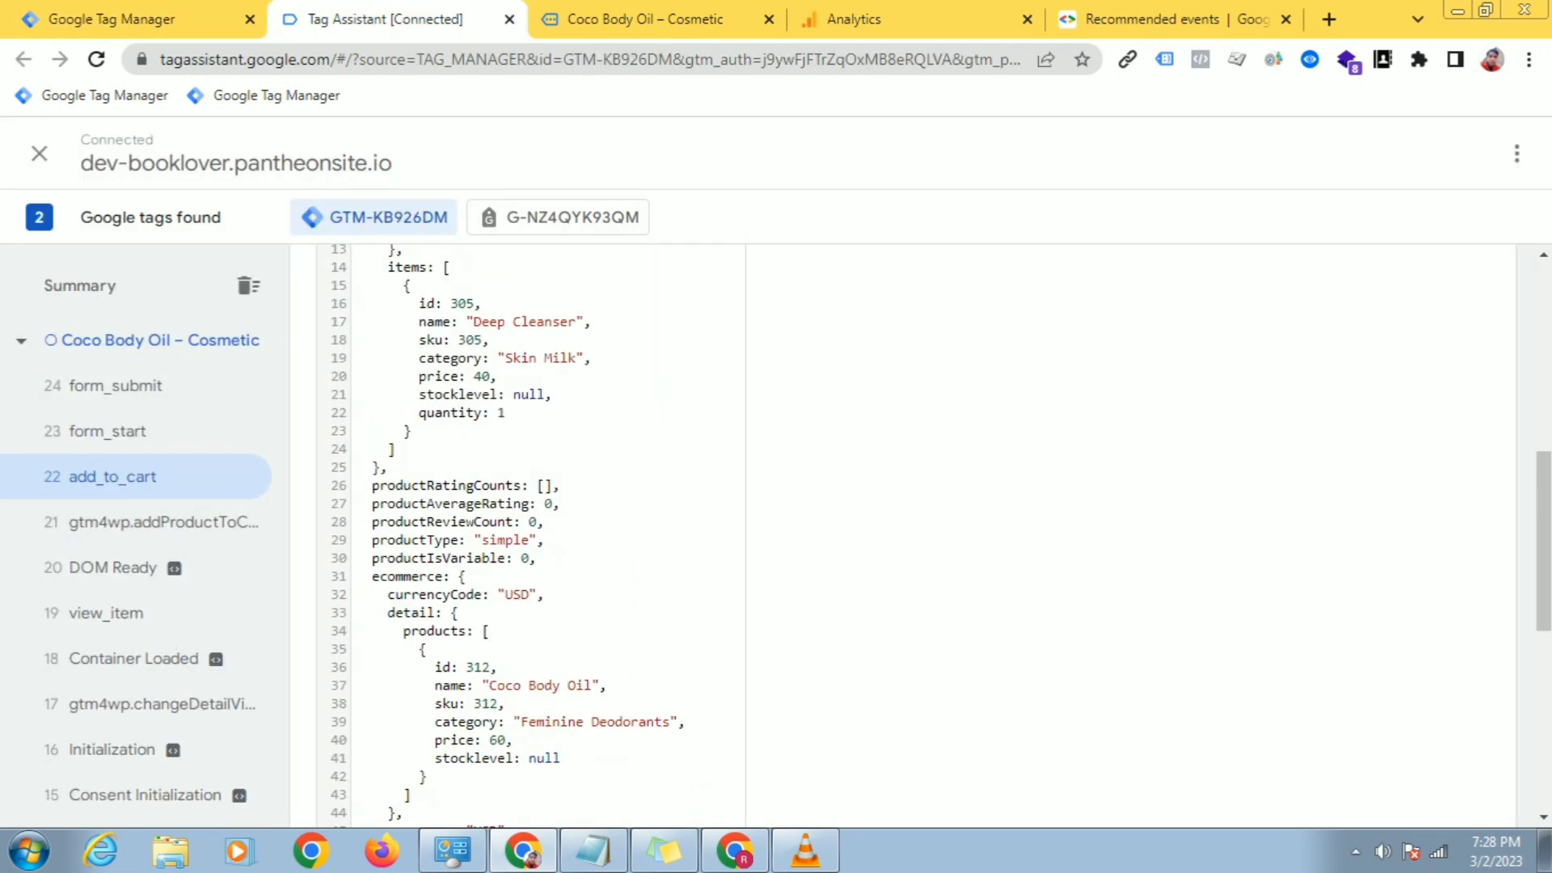
scroll(889, 526, "up", 10)
double_click(534, 421)
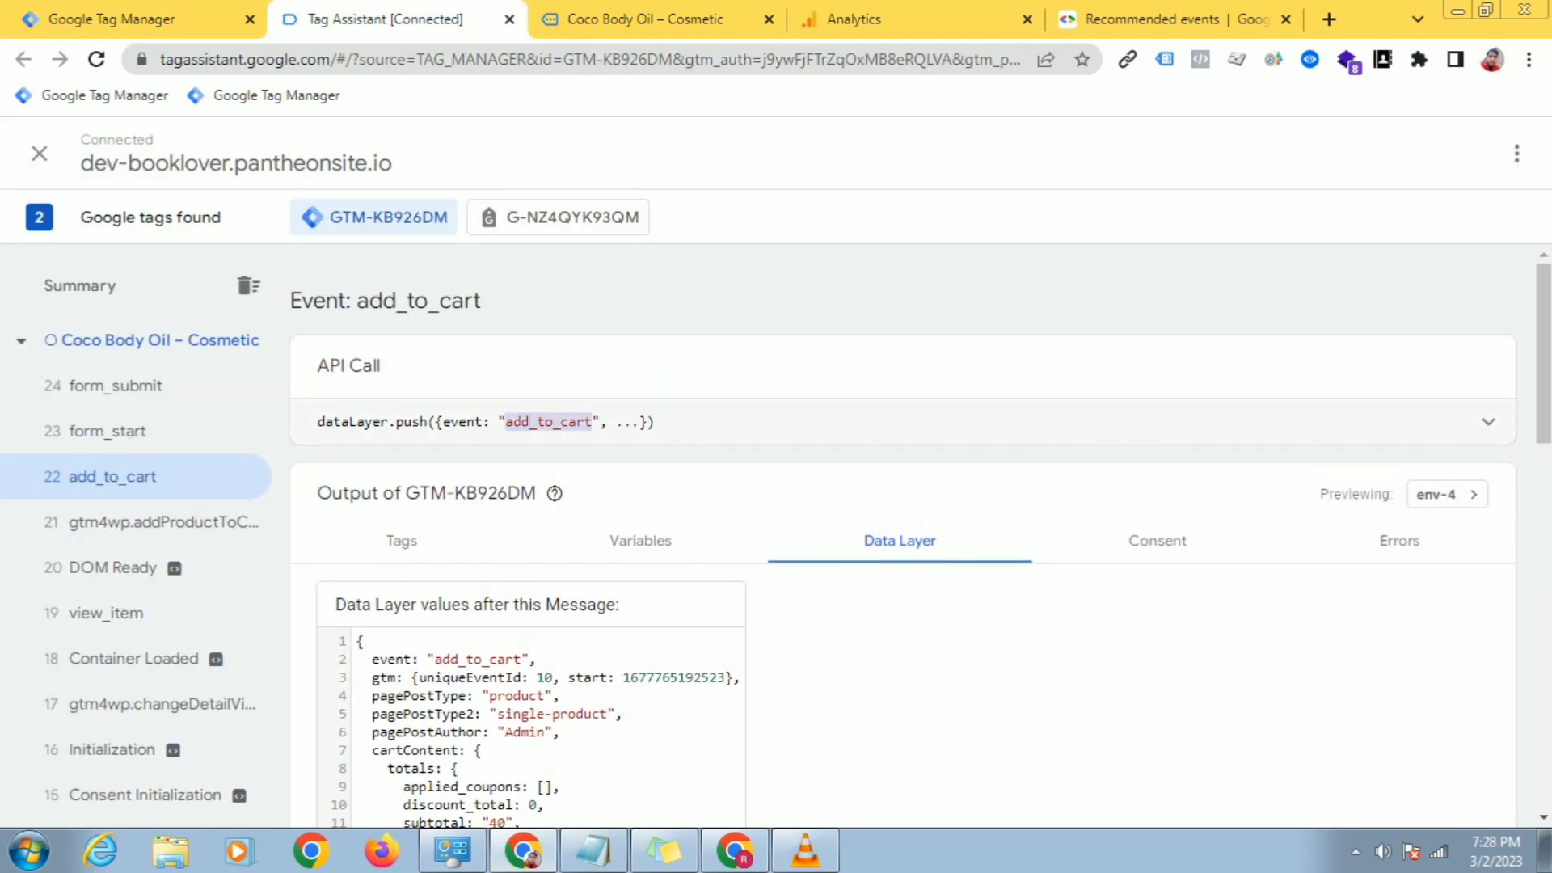
right_click(530, 421)
left_click(544, 434)
Step: Return to Google Tag Manager, set the custom event trigger's event name to add_to_cart and save the trigger
left_click(114, 19)
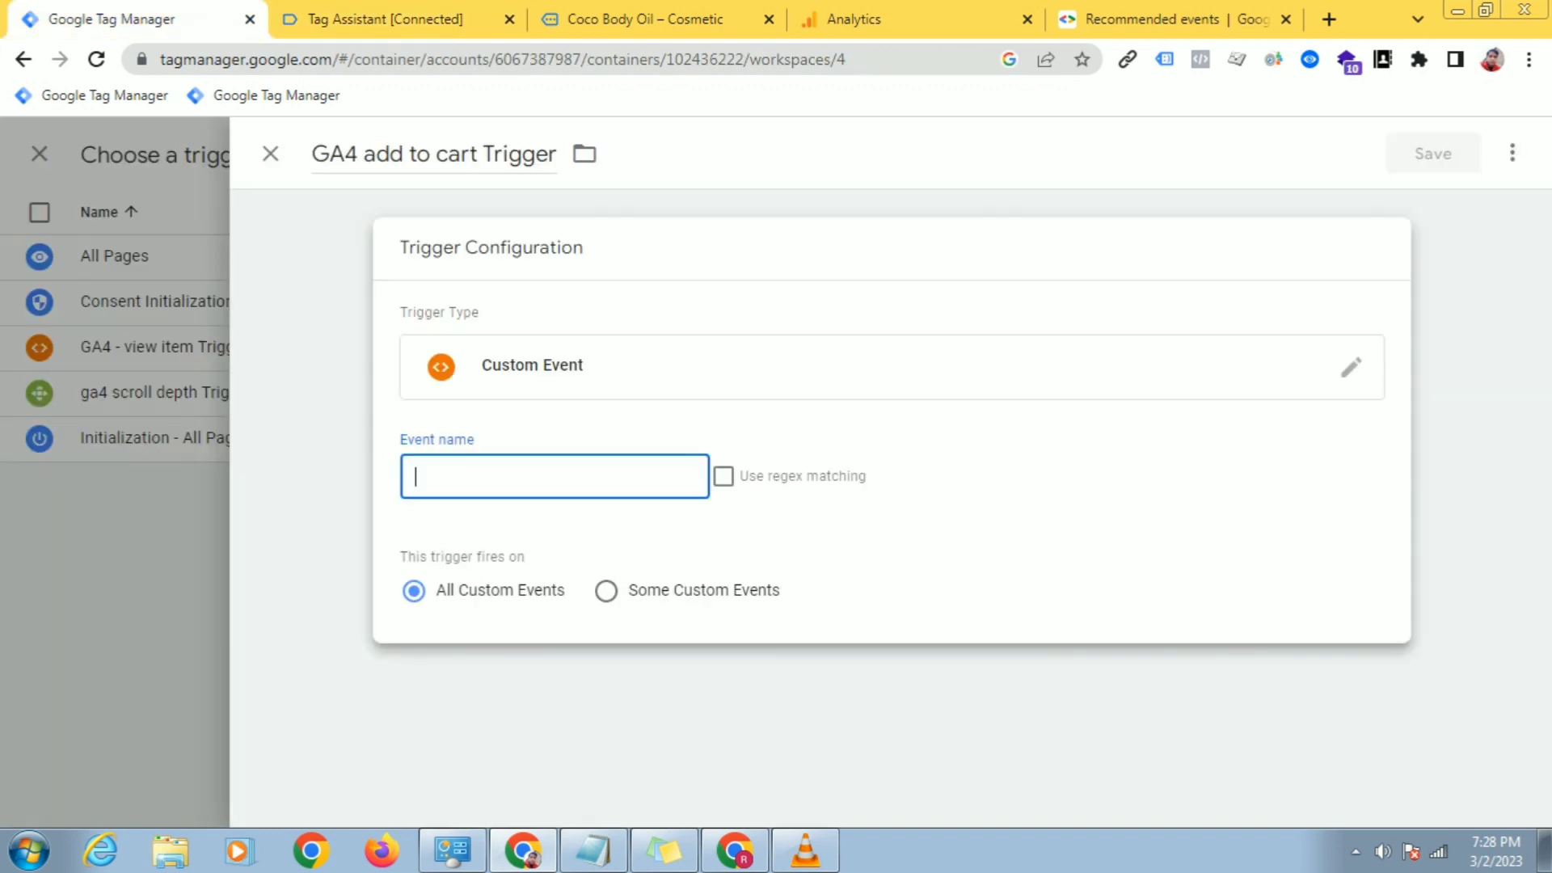
left_click(470, 472)
right_click(471, 472)
left_click(528, 611)
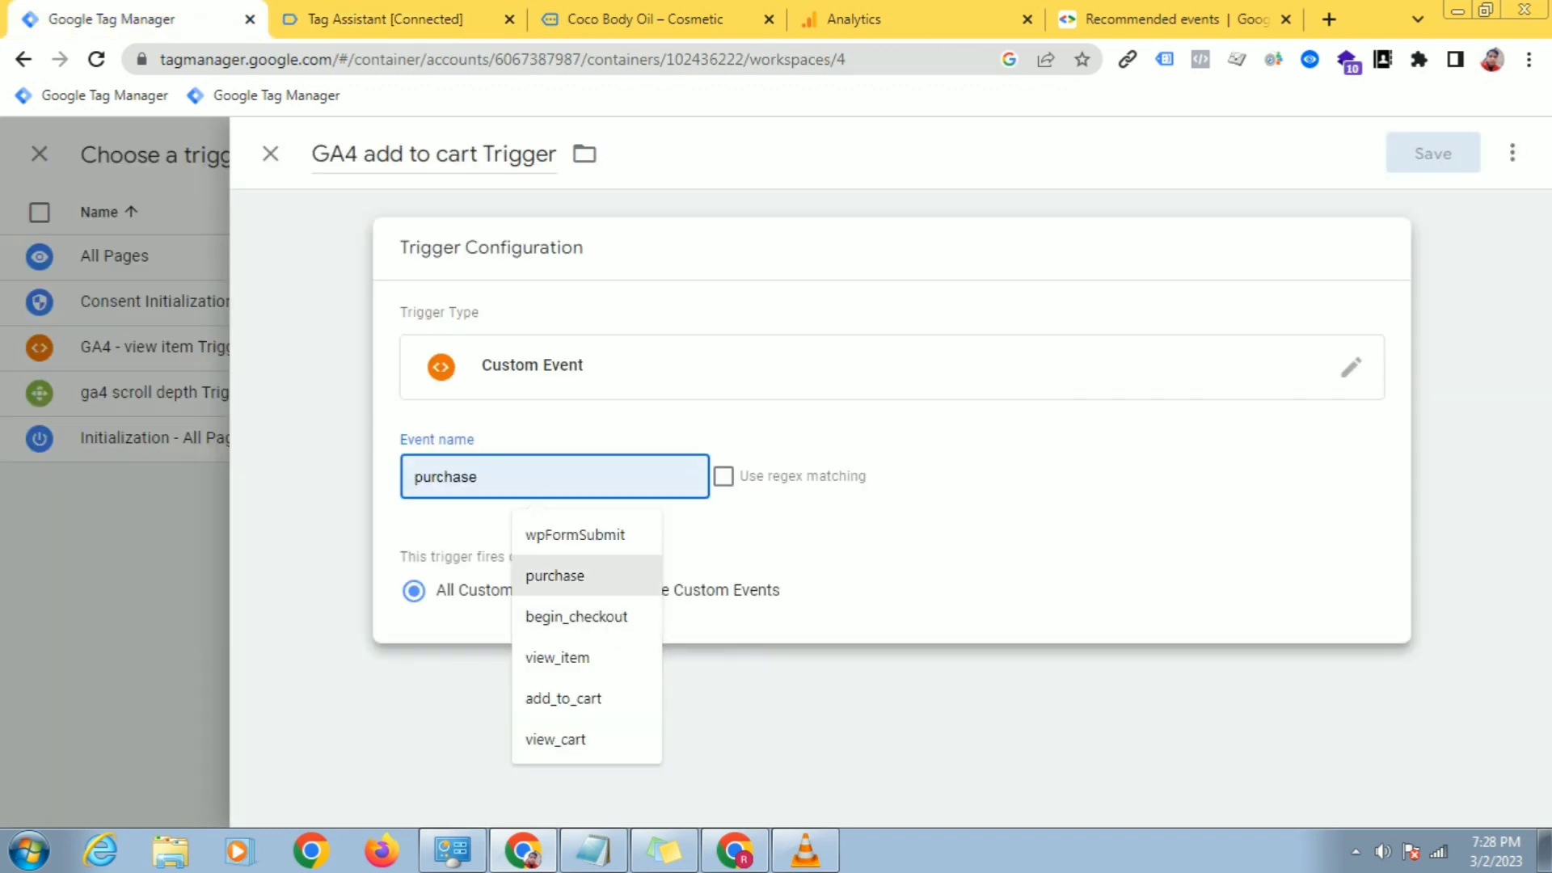
left_click(1433, 153)
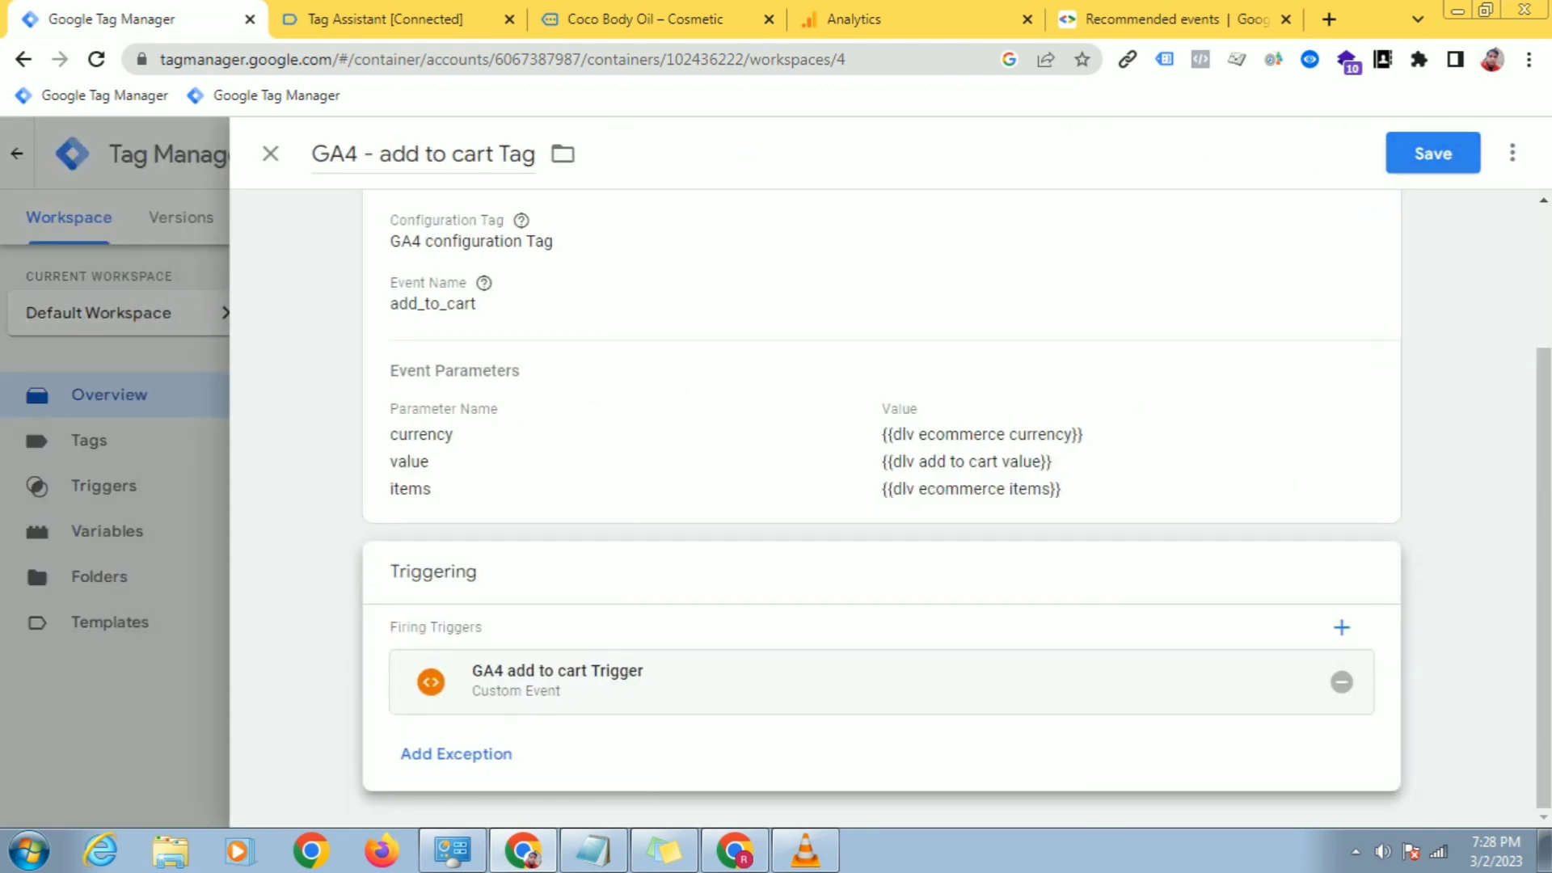
Step: Save the add to cart tag and start a preview session connected to dev-booklover.pantheonsite.io
left_click(1432, 153)
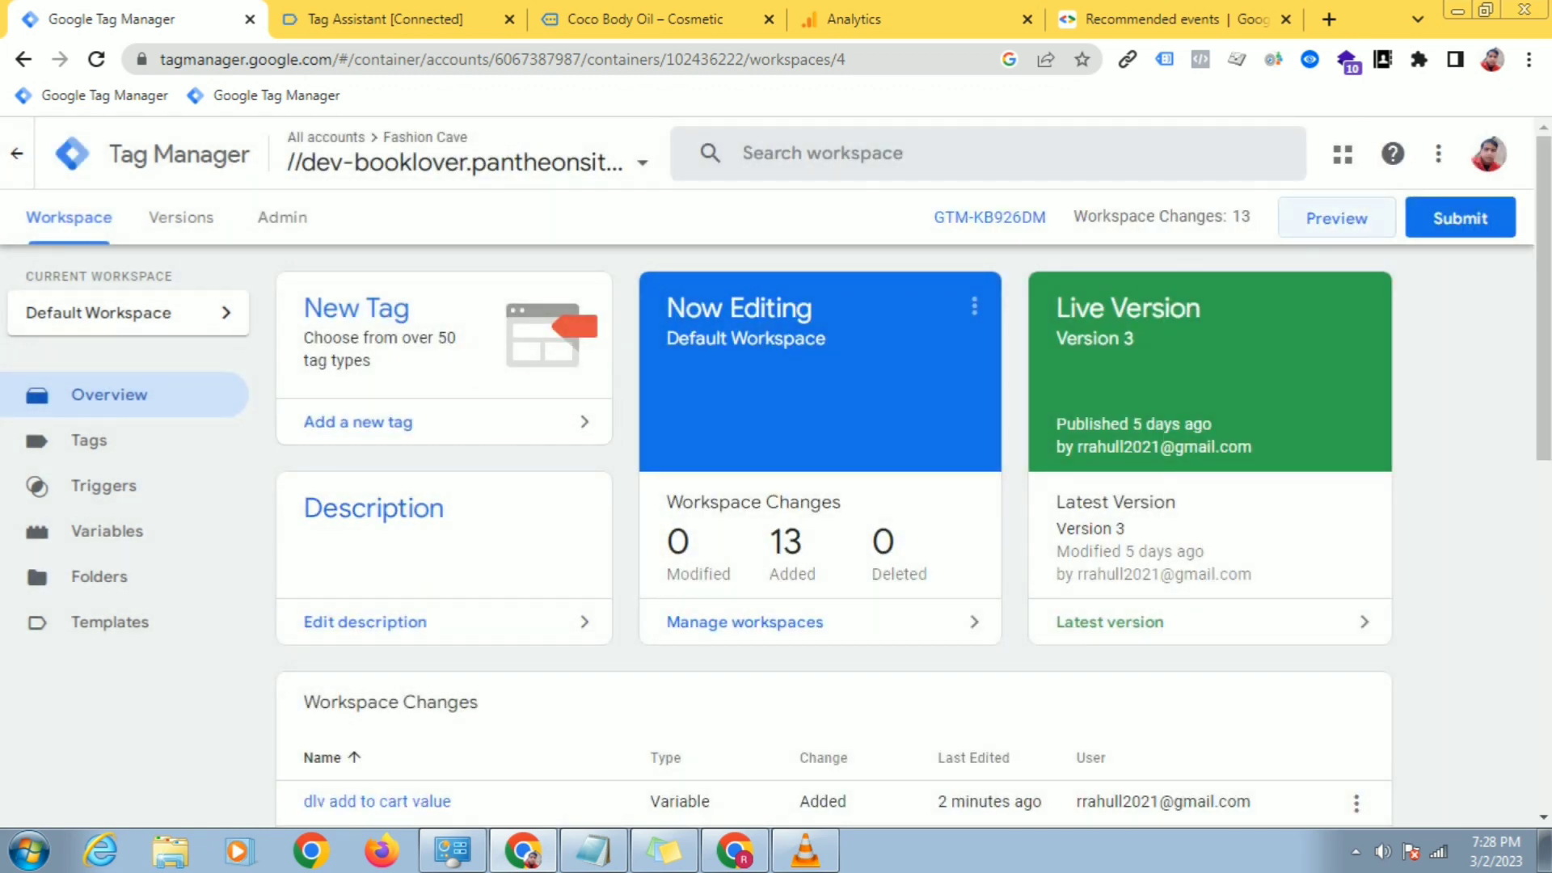
left_click(1337, 218)
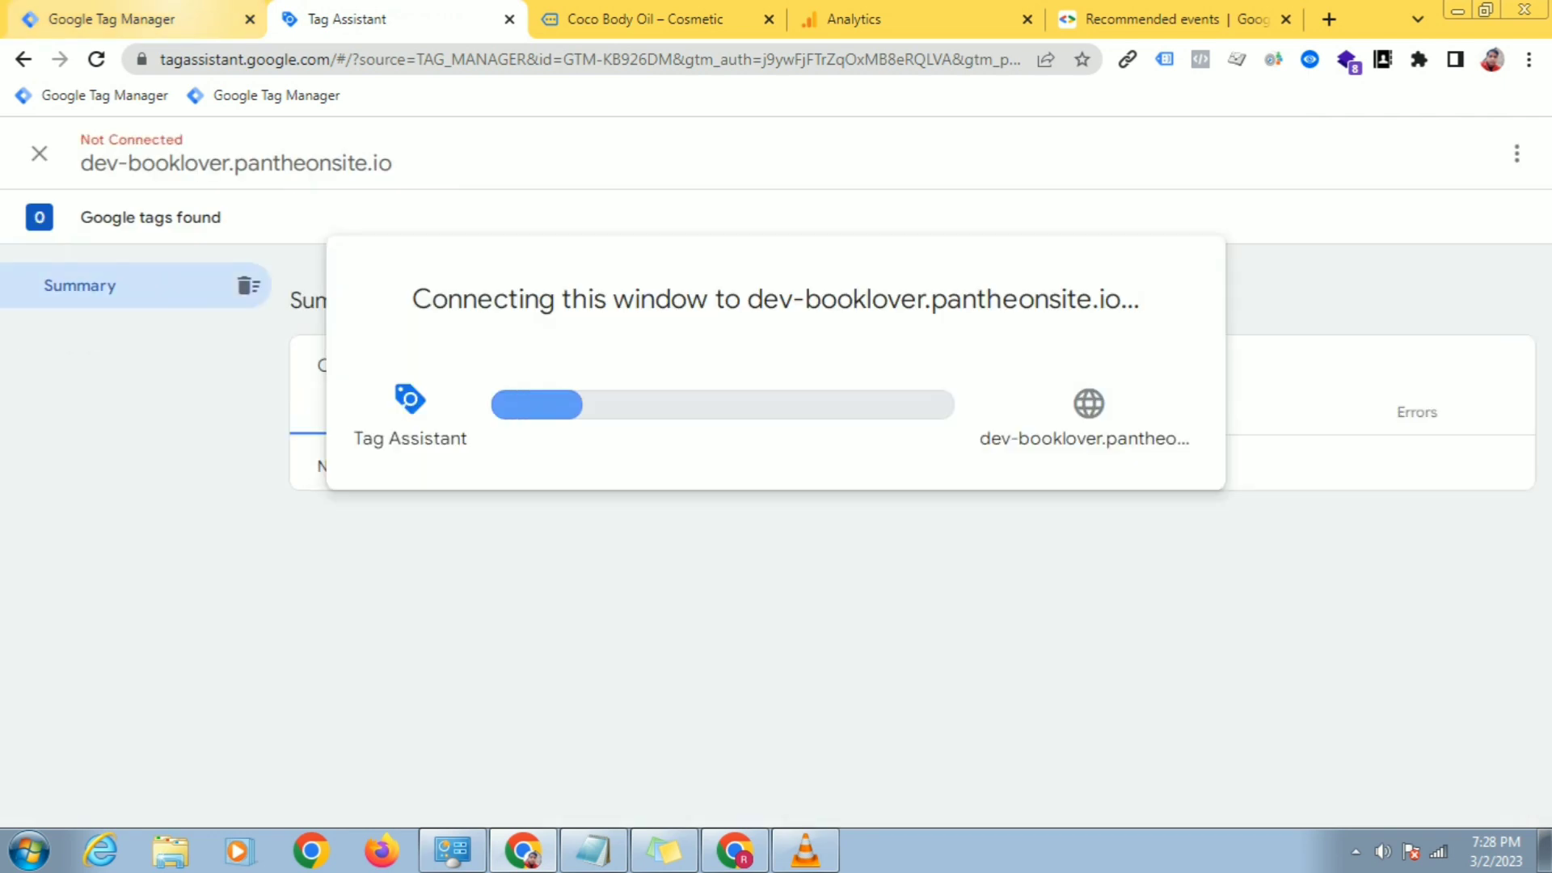
left_click(859, 19)
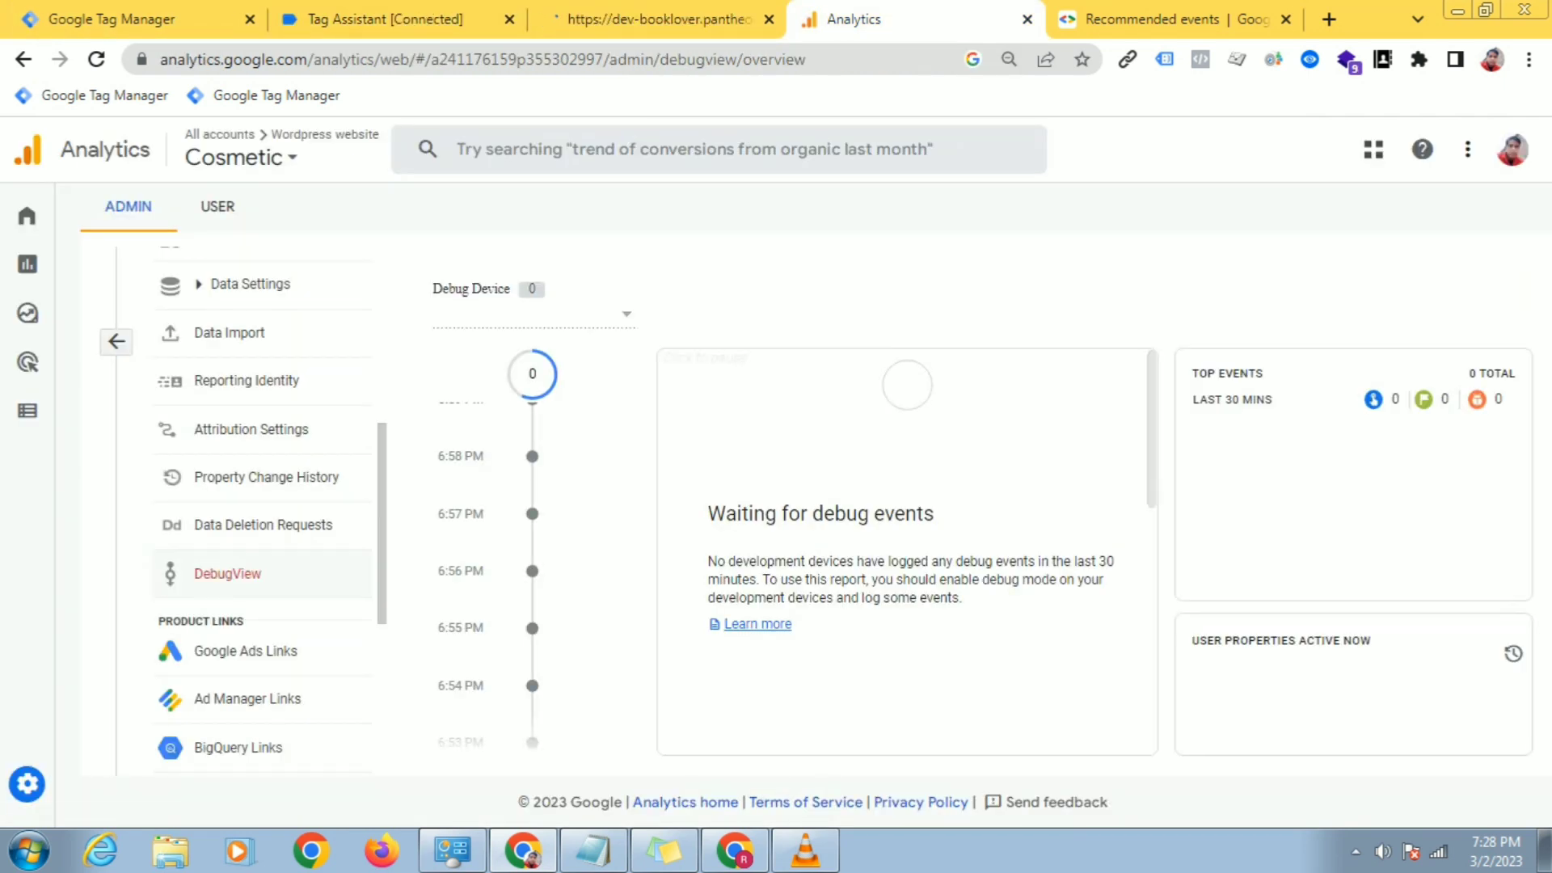
left_click(403, 20)
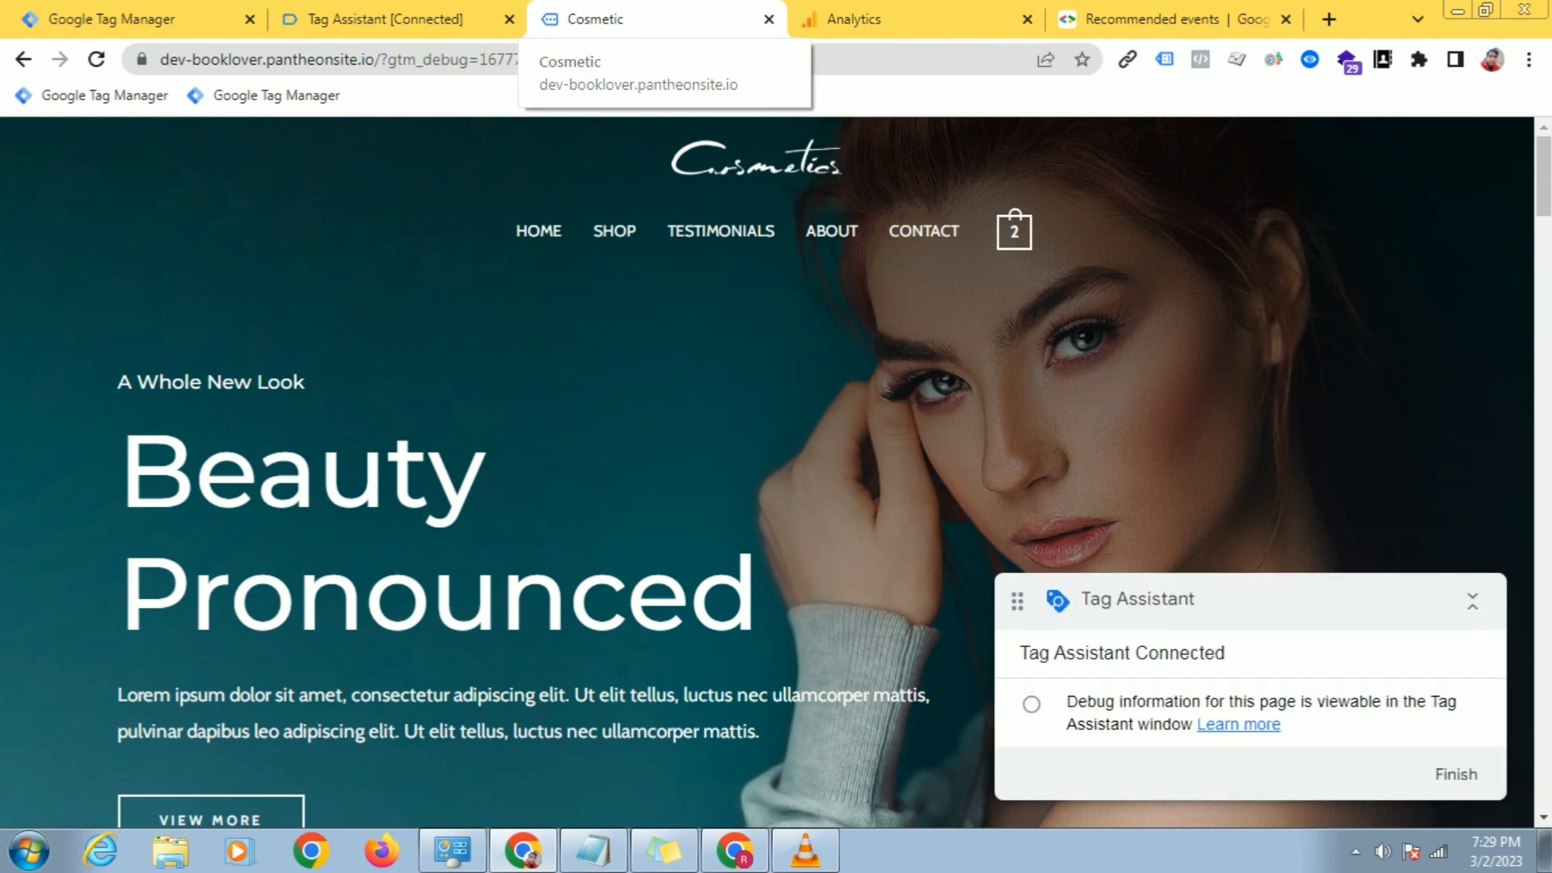
left_click(379, 19)
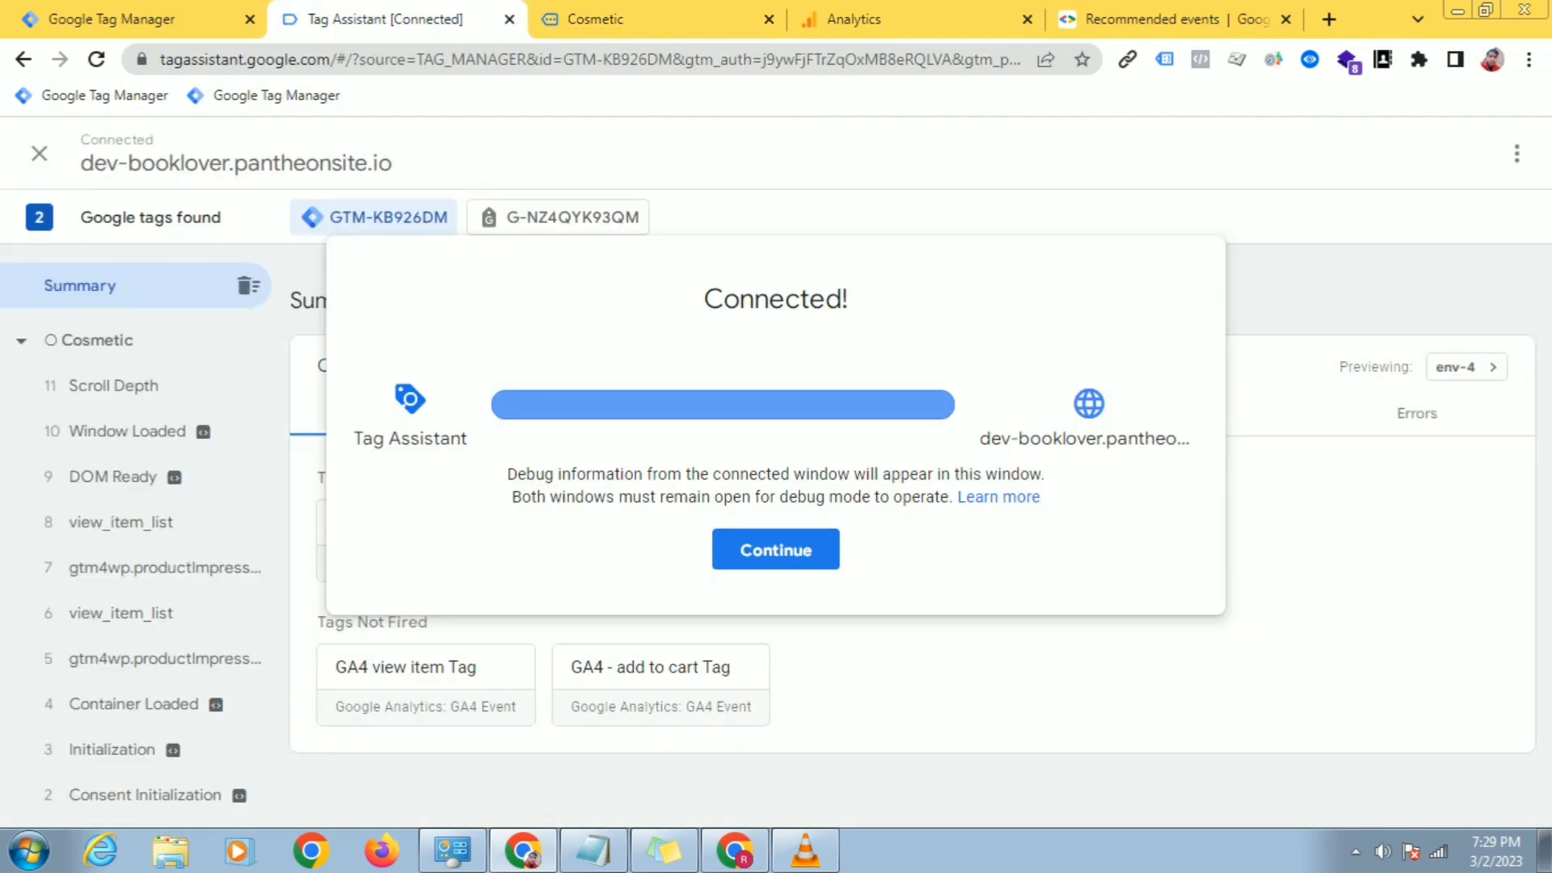
left_click(774, 549)
Step: Switch to the connected Cosmetic store and open the Shaving Kit product page
left_click(654, 18)
scroll(776, 473, "down", 12)
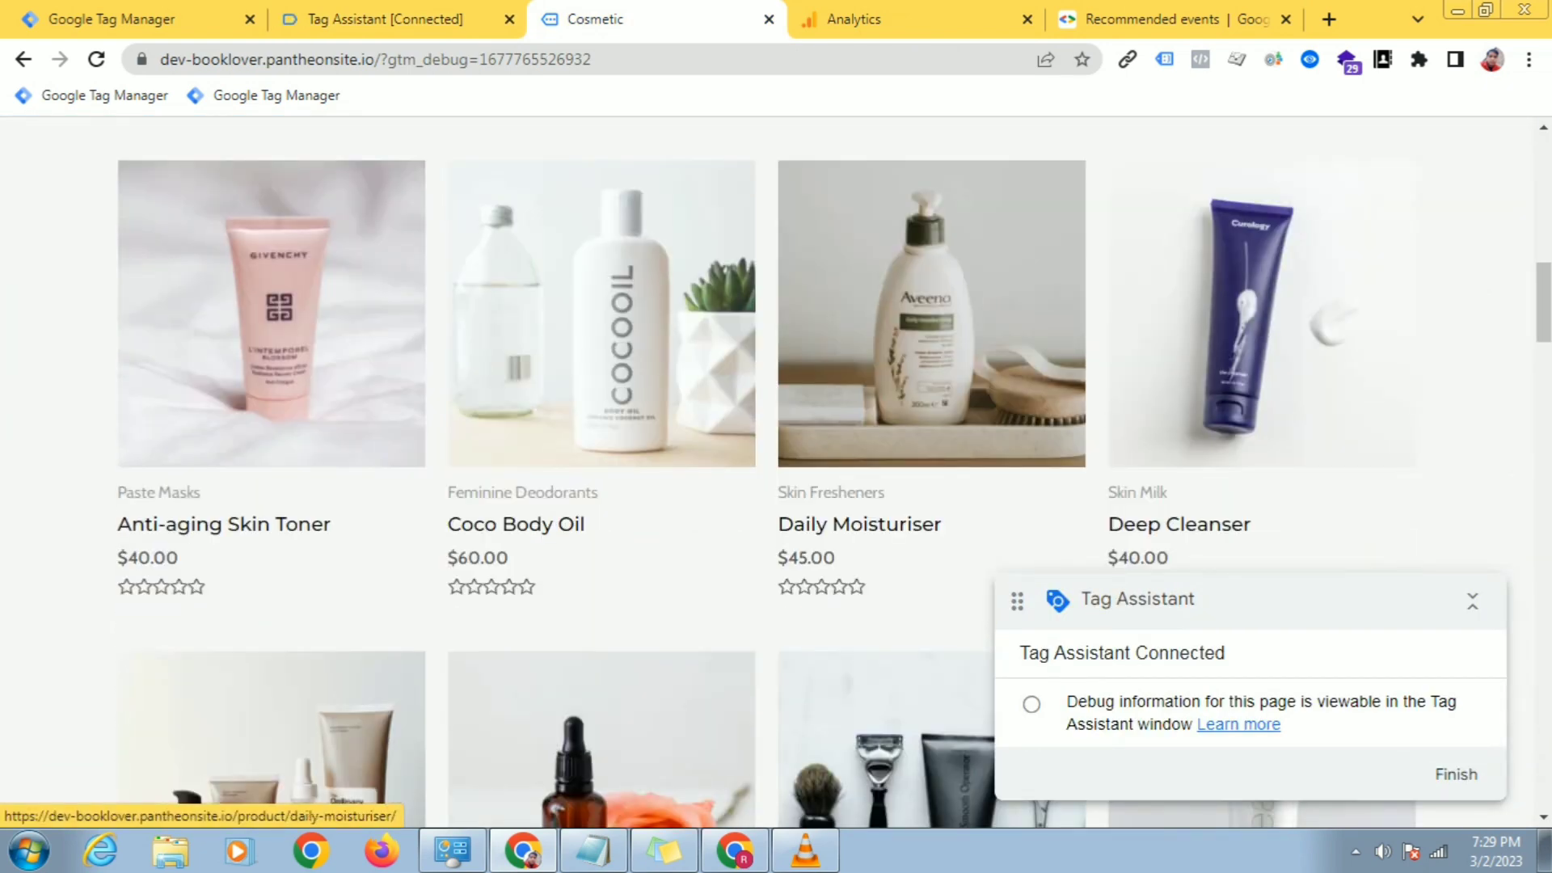
scroll(877, 517, "down", 3)
left_click(877, 517)
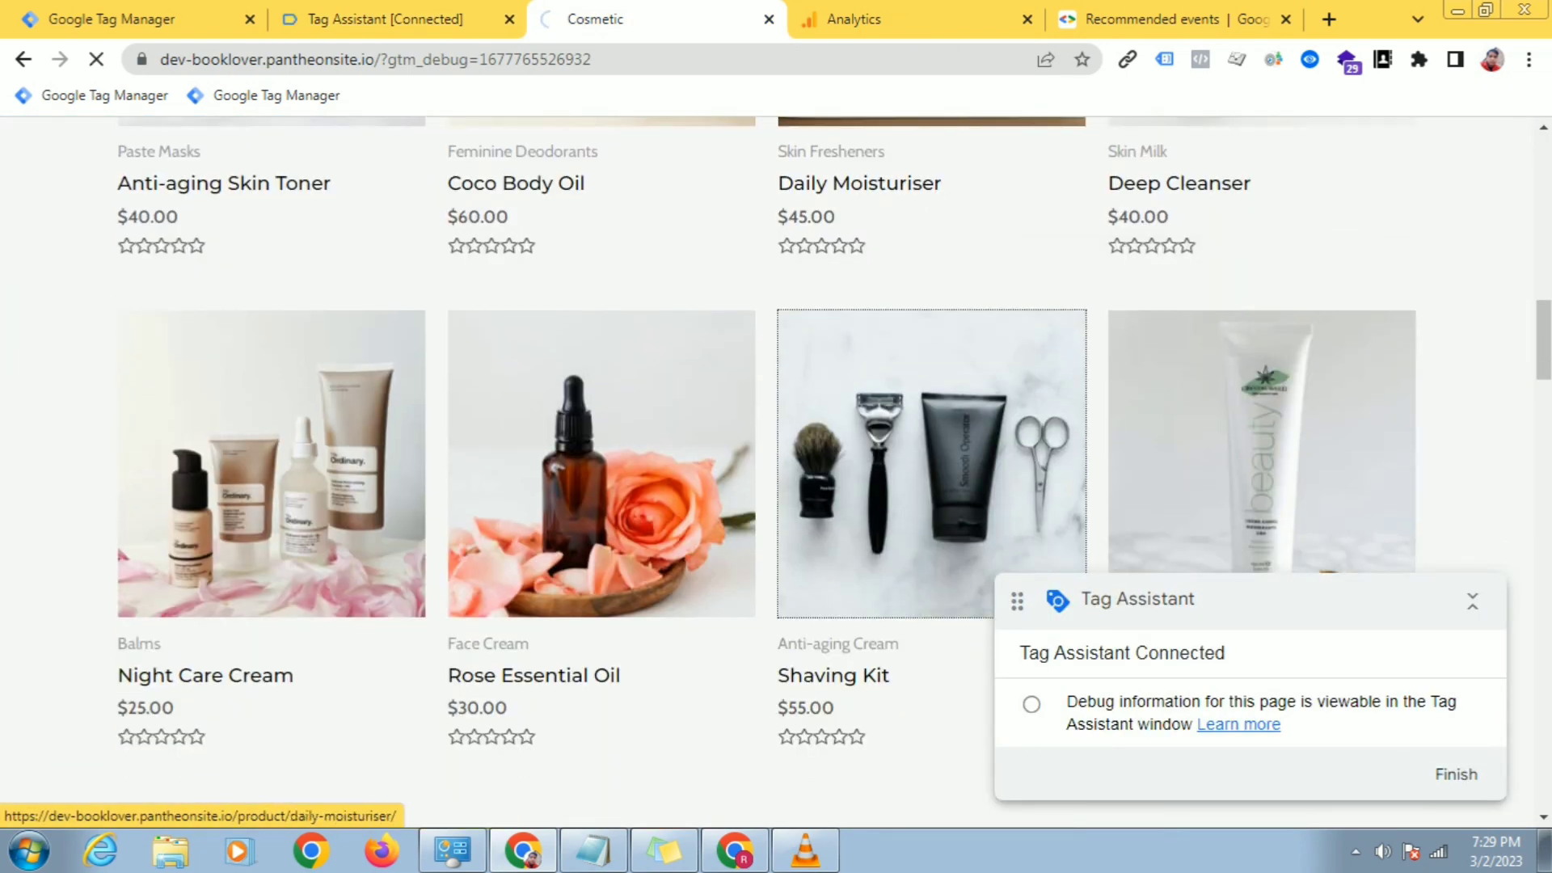
Step: Switch to Analytics, check DebugView for an available debug device and reload the report
key("ctrl+Tab")
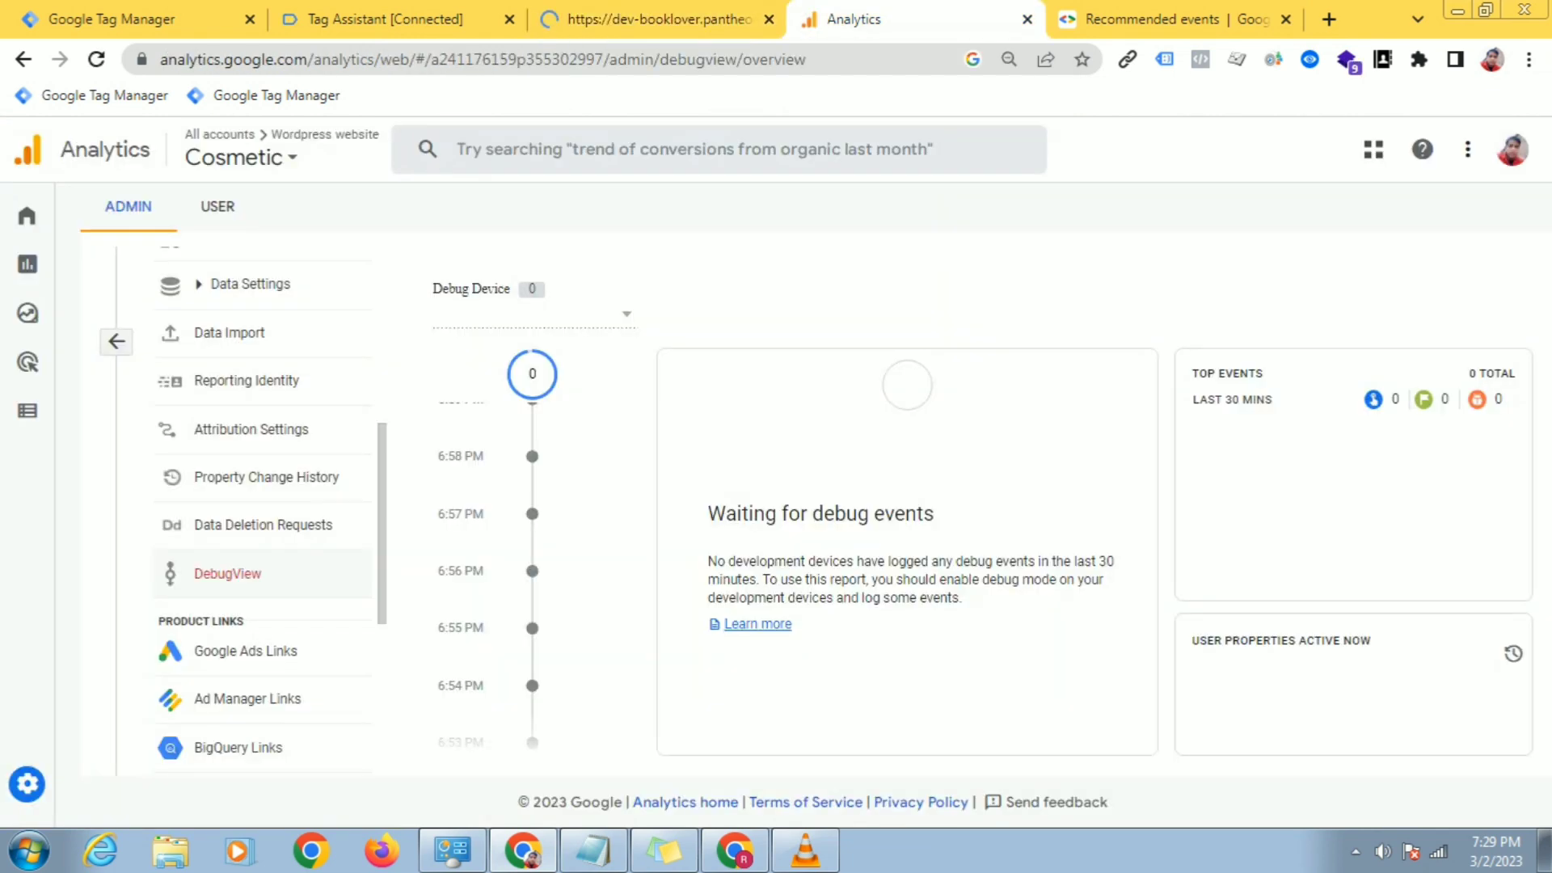
left_click(566, 315)
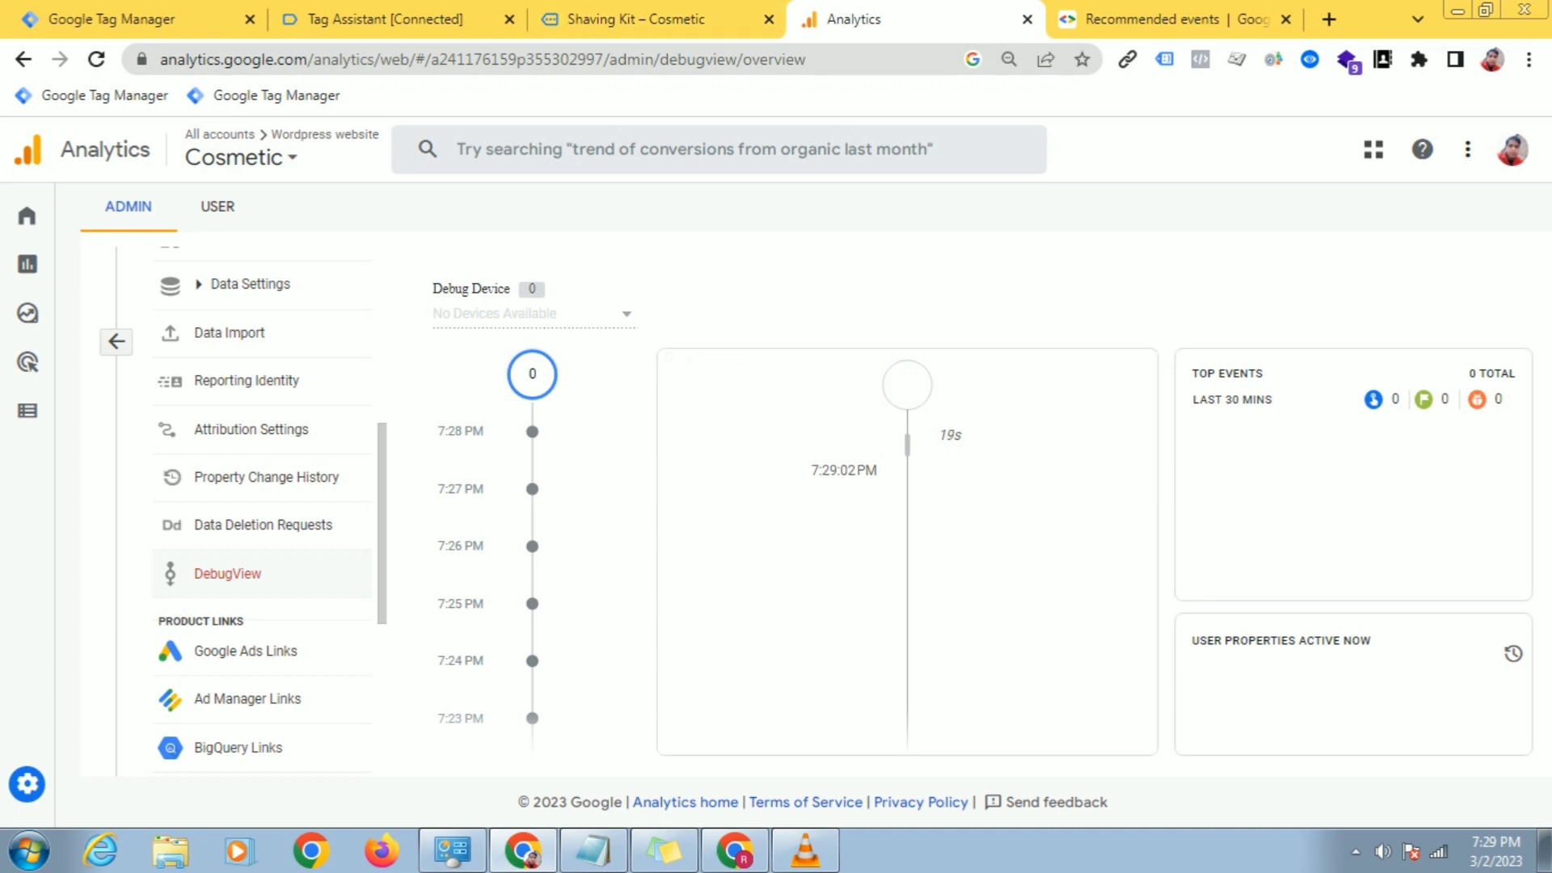
left_click(534, 315)
left_click(752, 388)
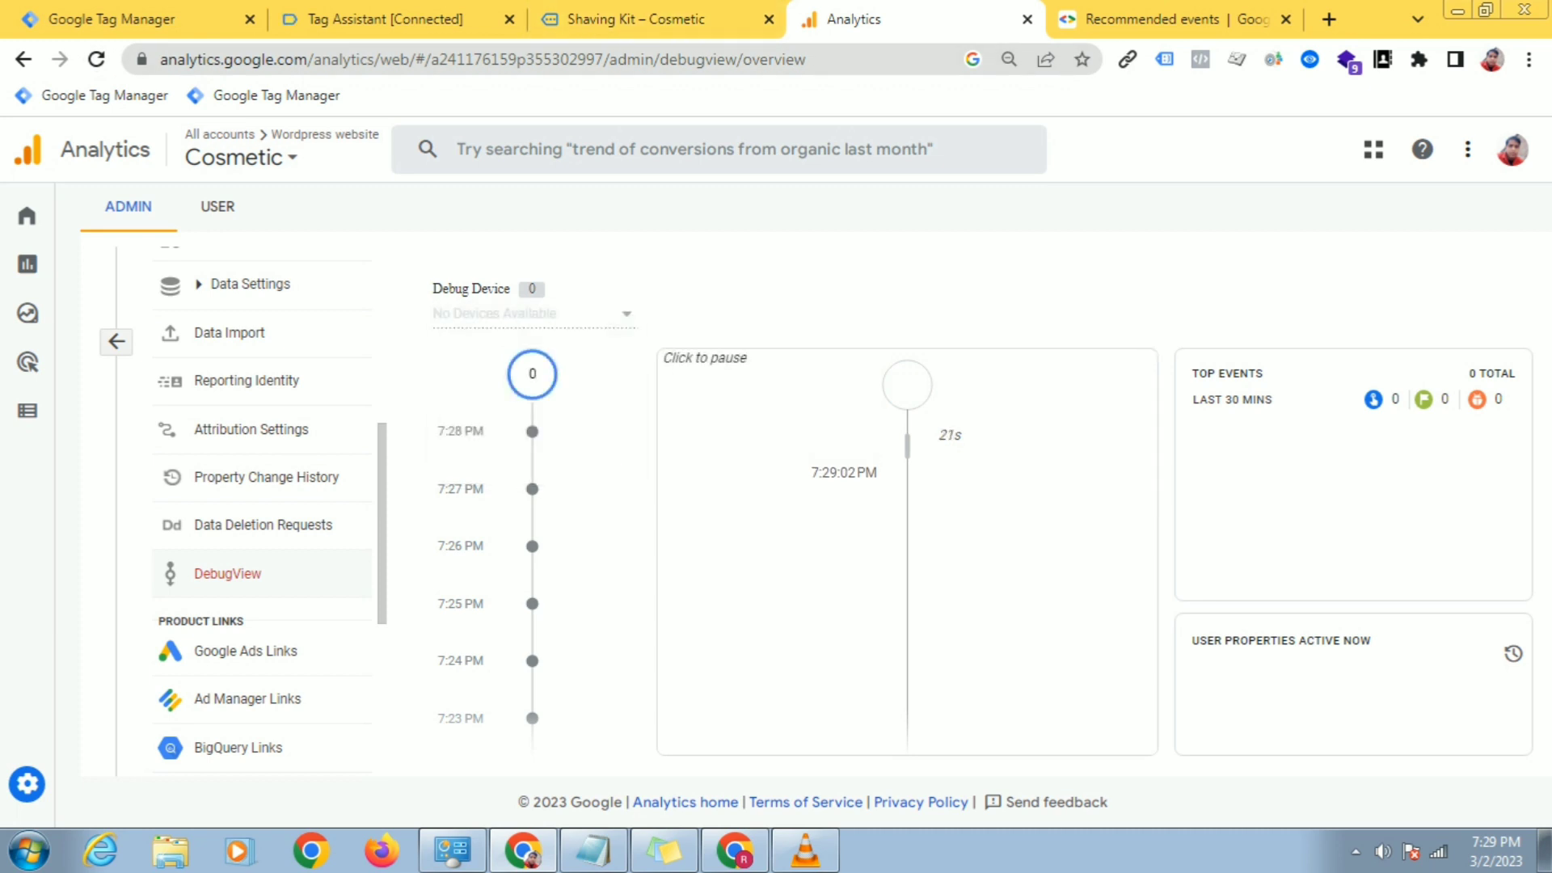
left_click(695, 19)
left_click(864, 19)
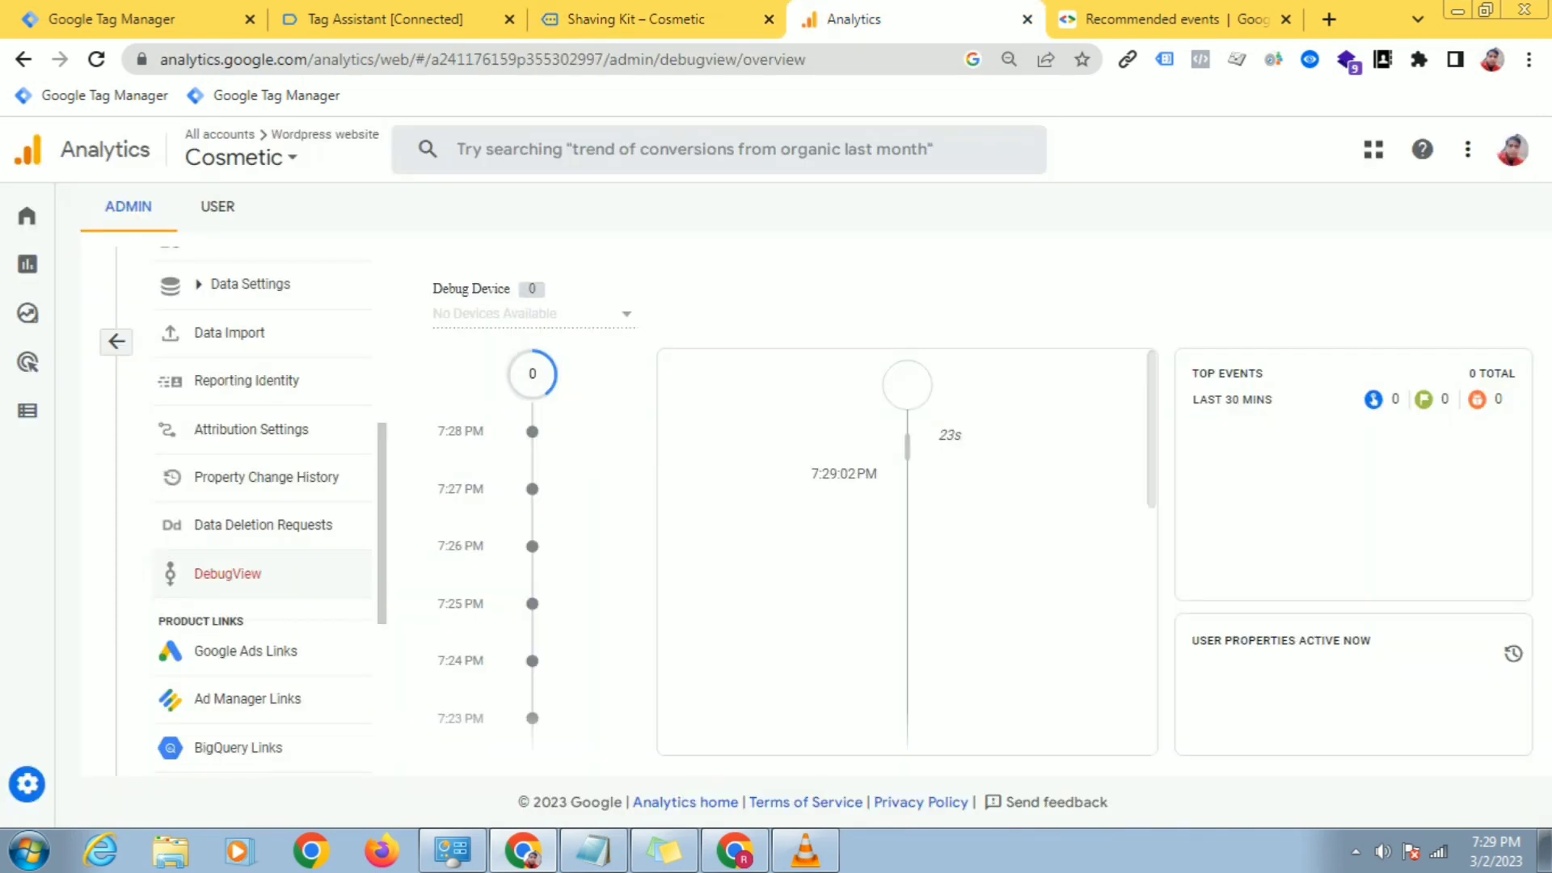
left_click(96, 60)
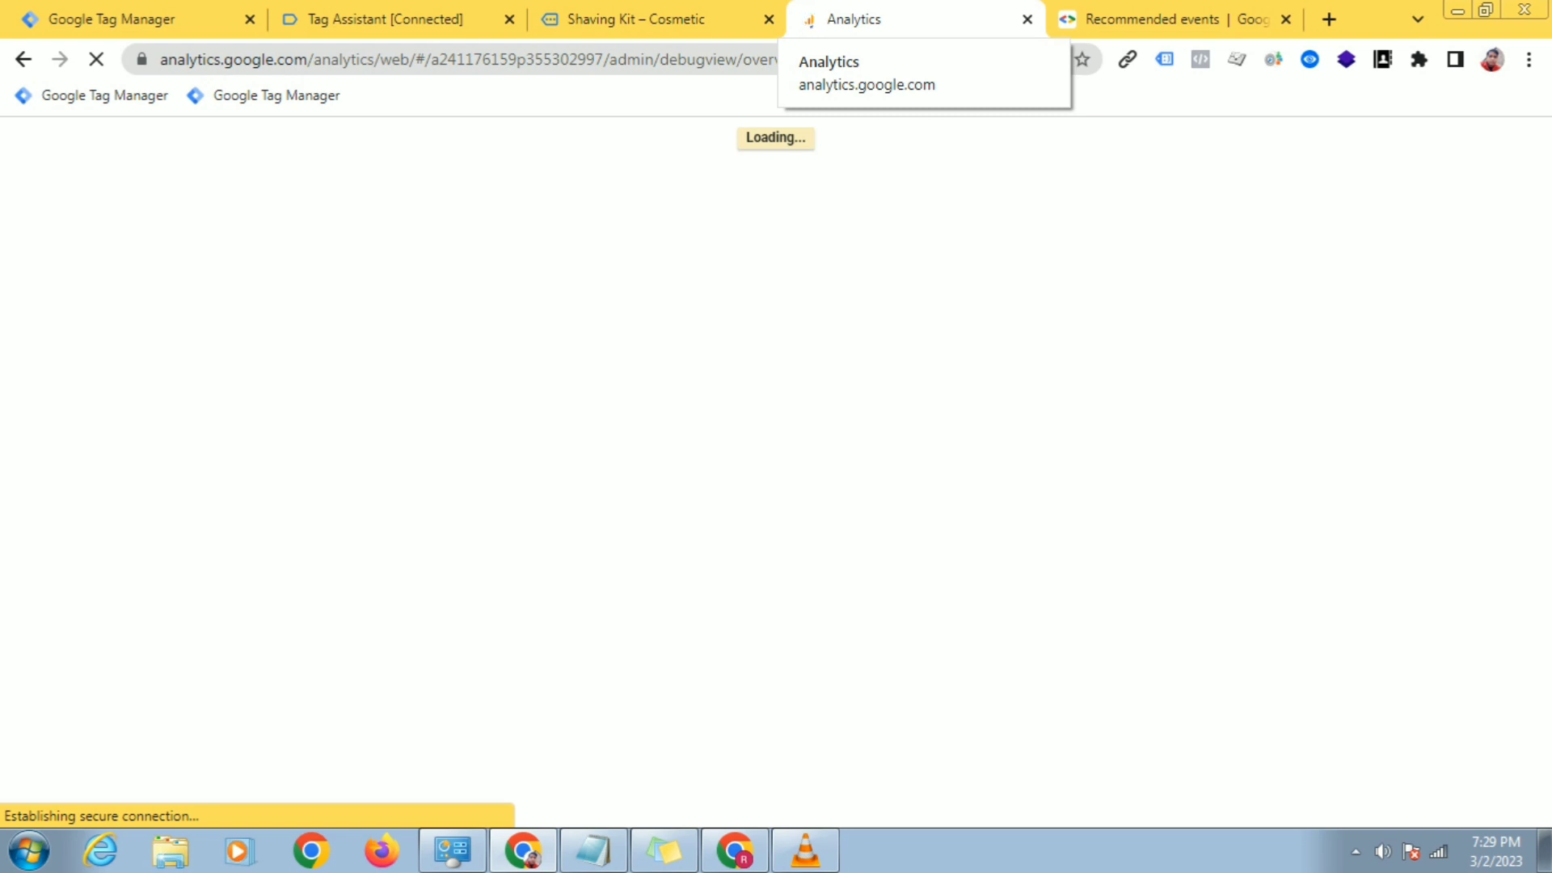
left_click(634, 19)
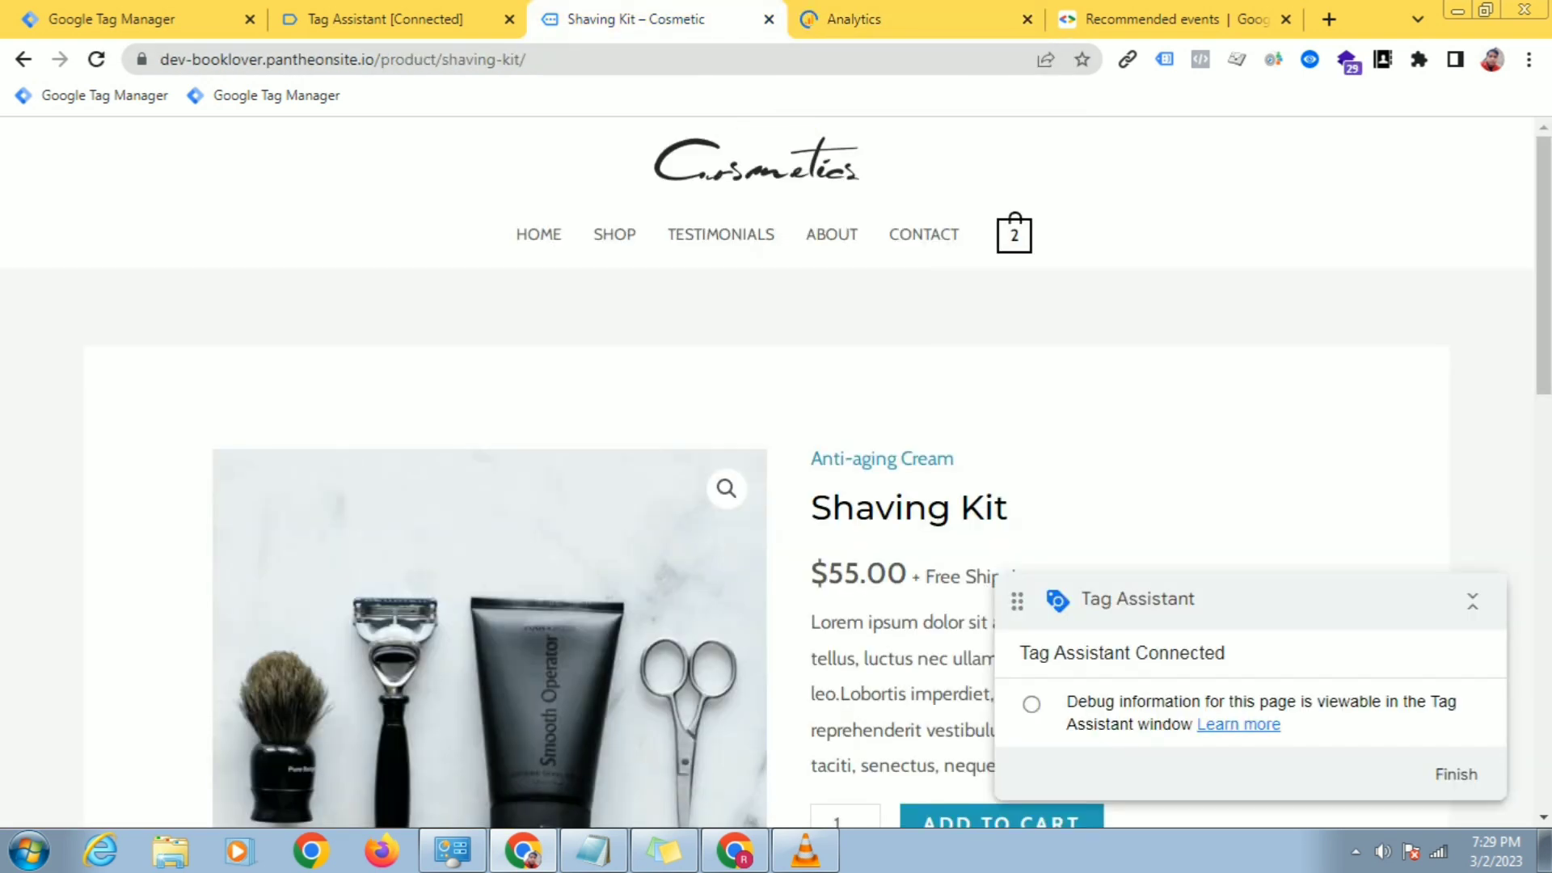
left_click(857, 19)
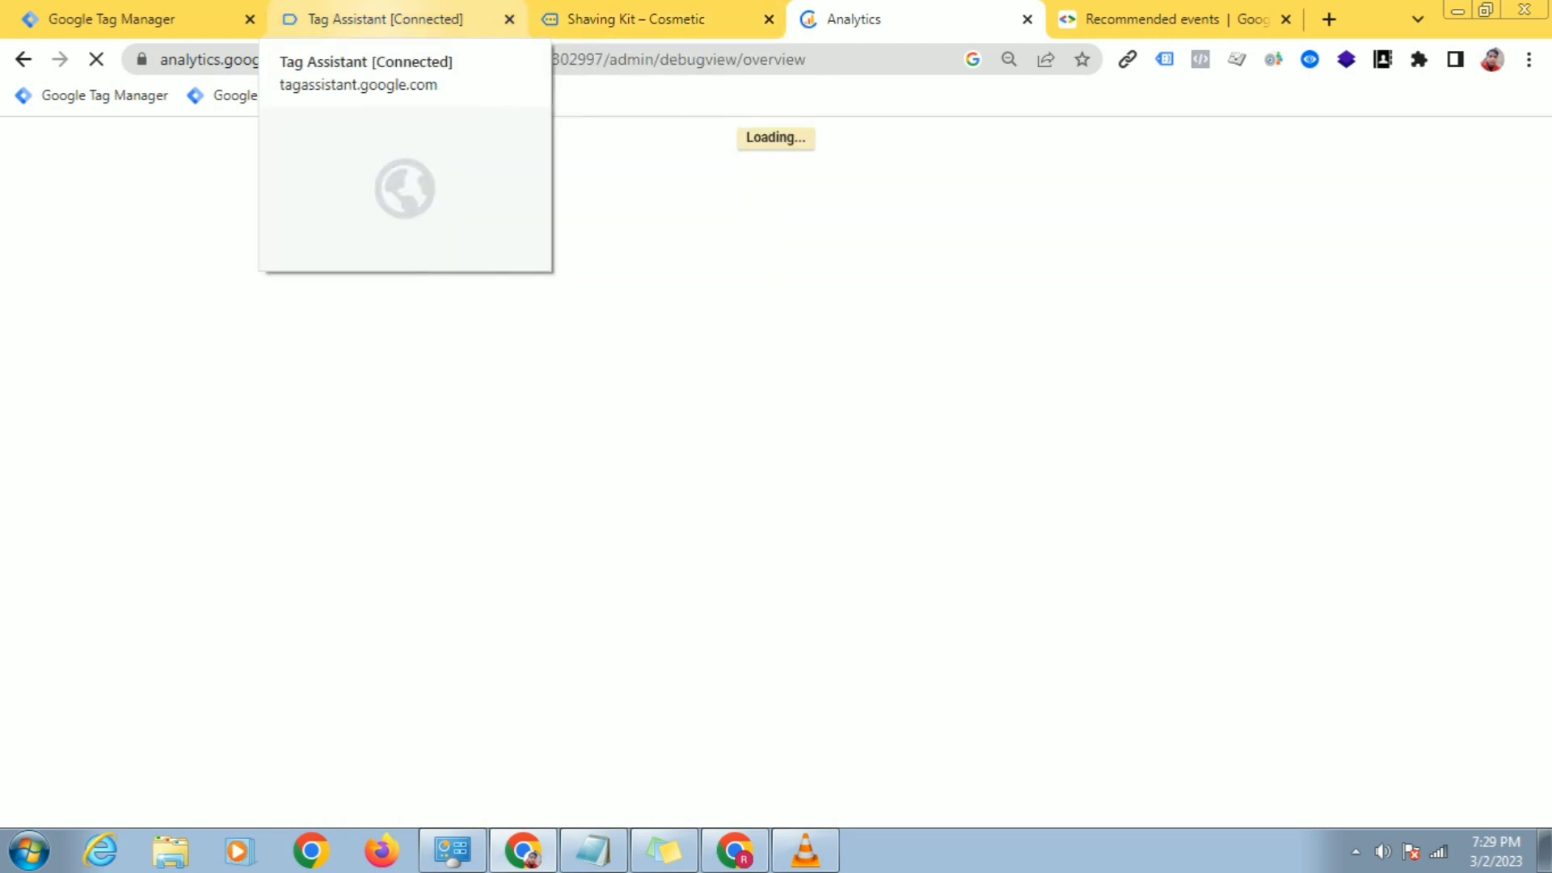
Step: Check in the Tag Assistant summary which tags fired on the Shaving Kit page, and recheck the Analytics DebugView
left_click(380, 19)
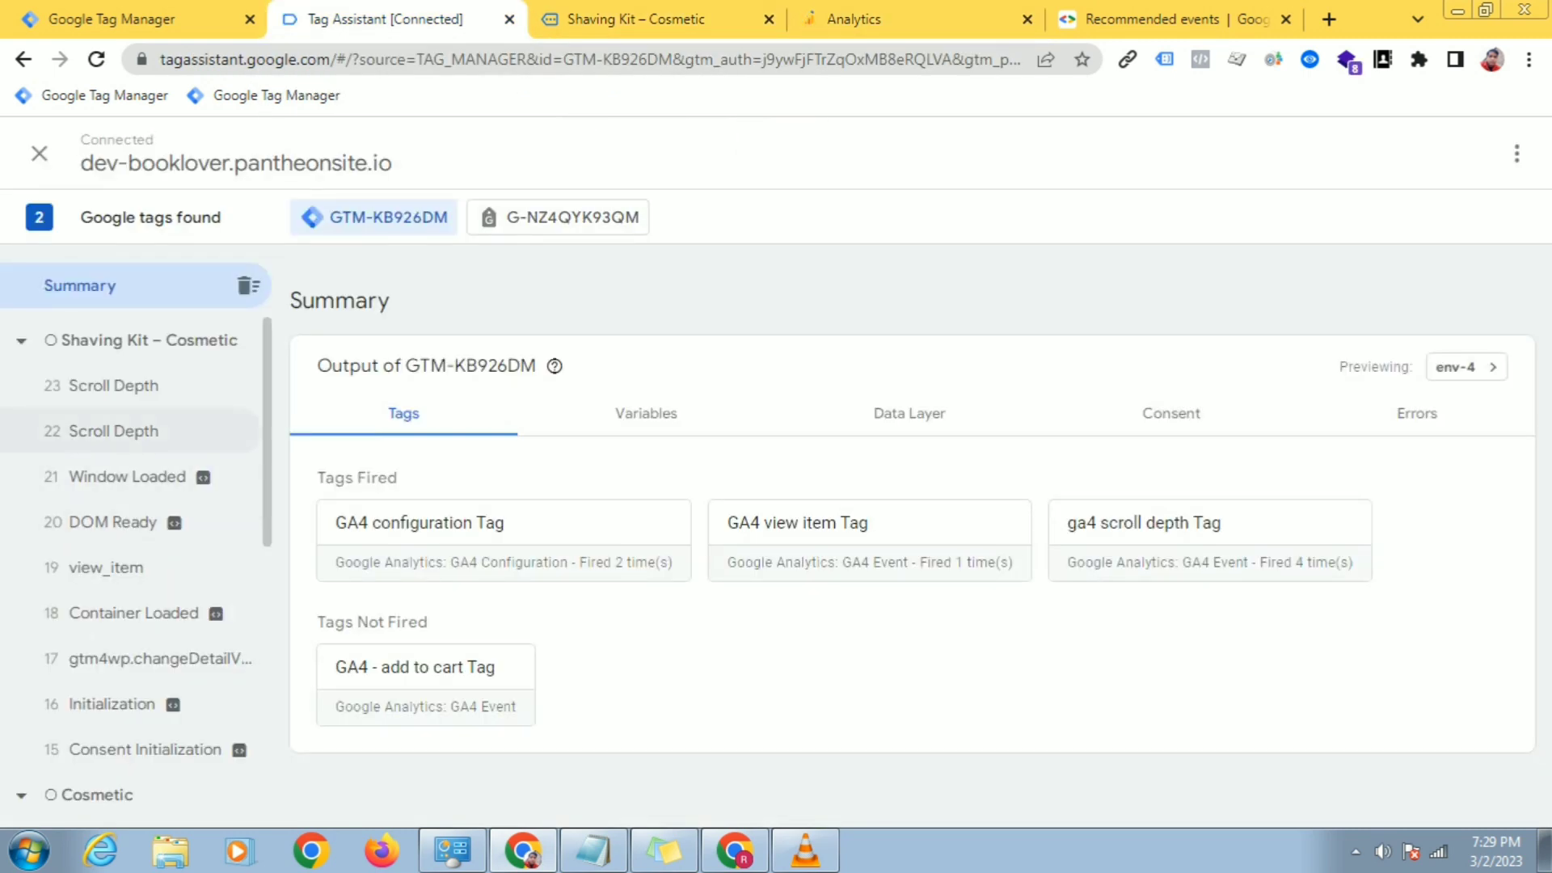
key("ctrl+Tab")
scroll(776, 468, "down", 3)
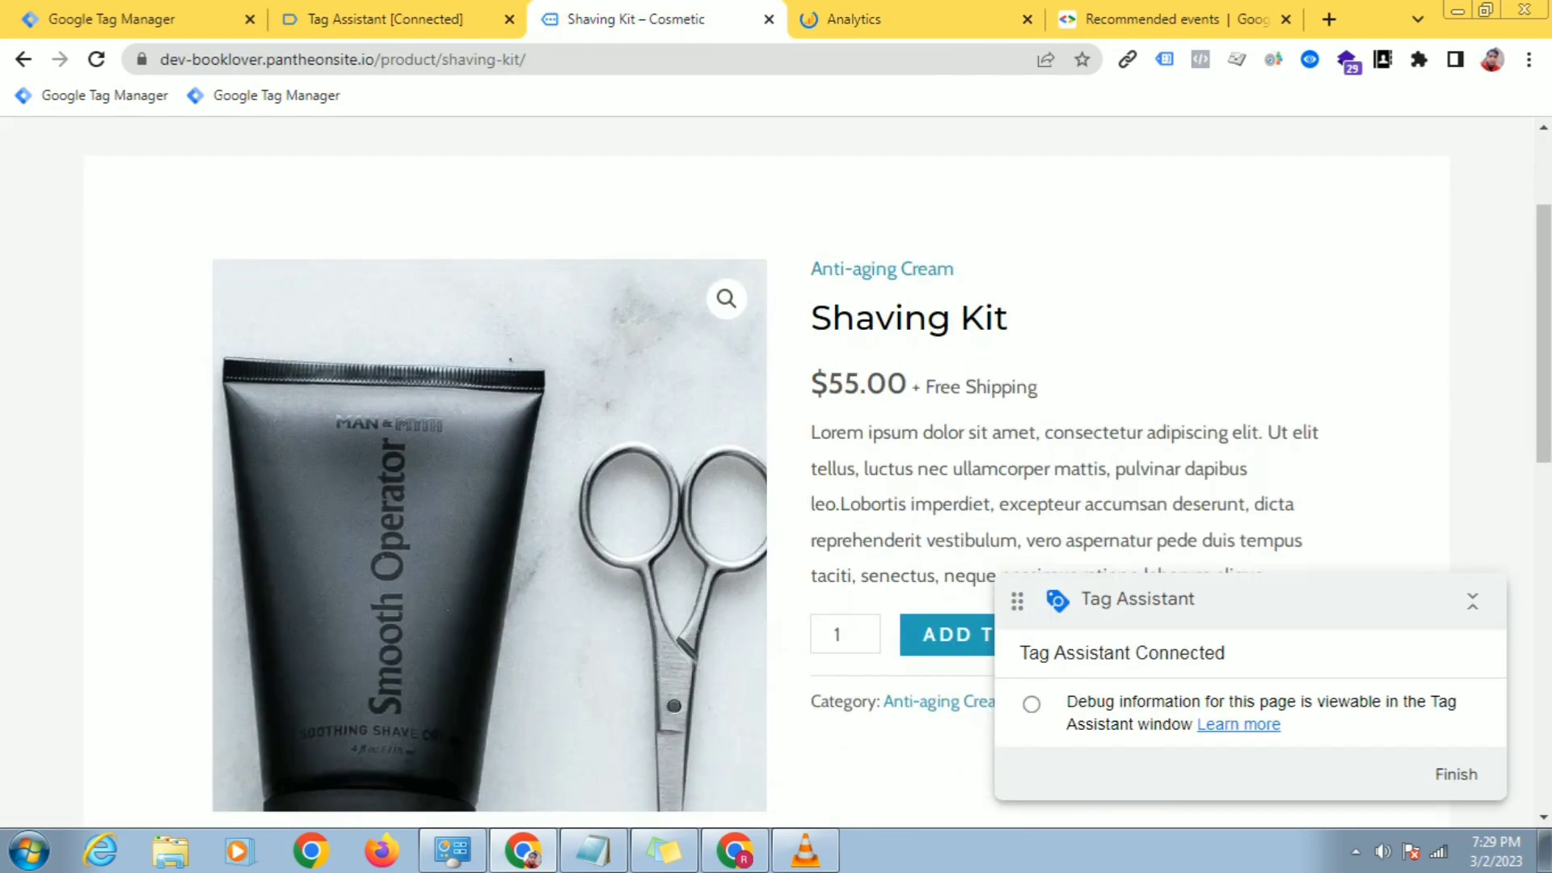
key("ctrl+Tab")
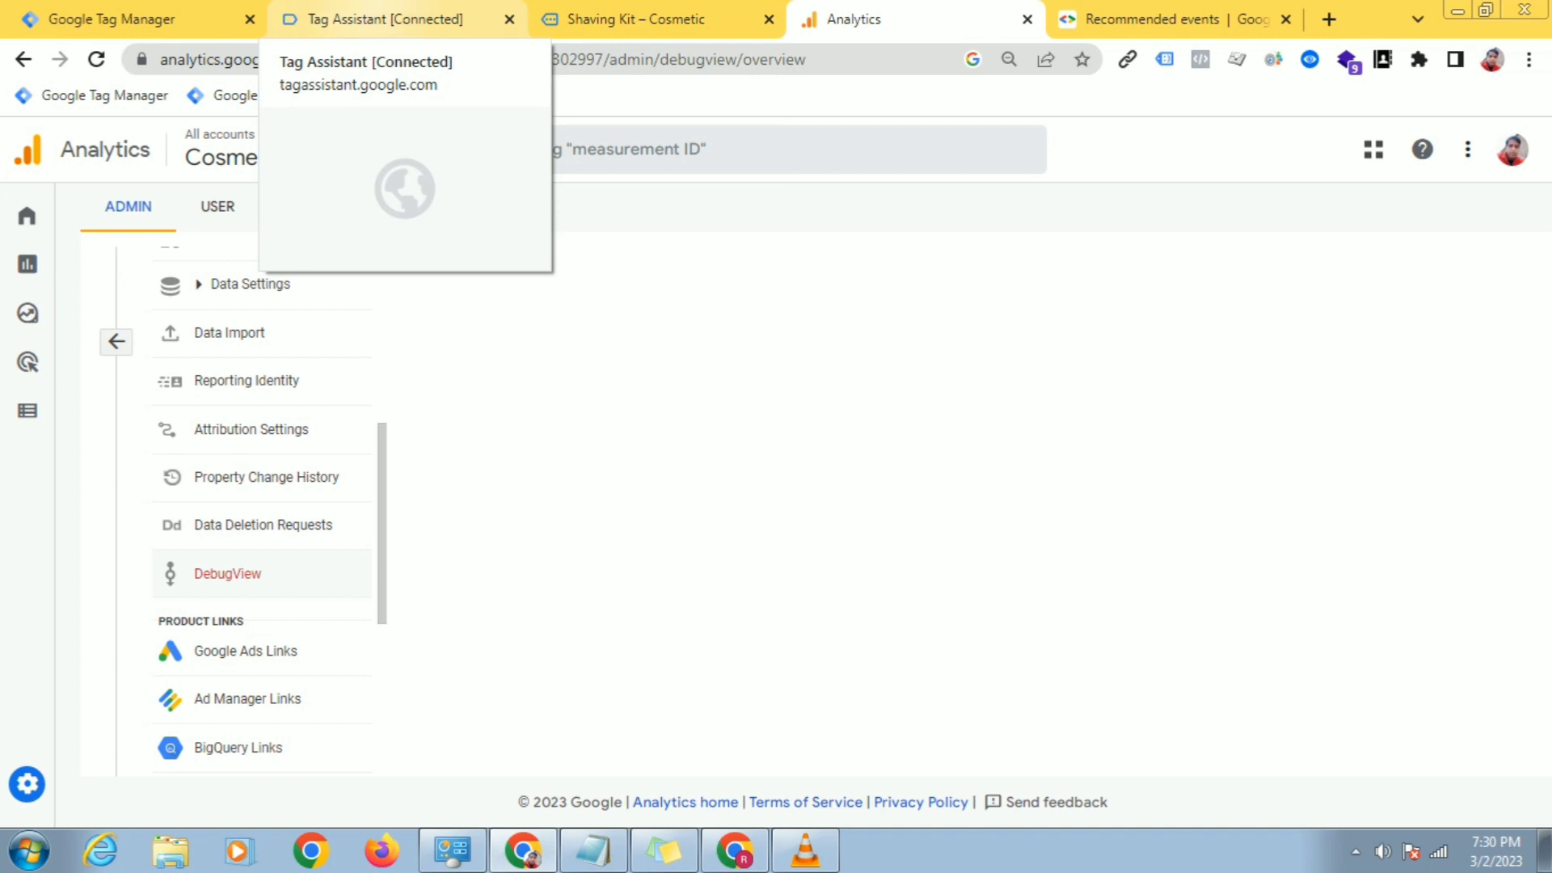
left_click(380, 19)
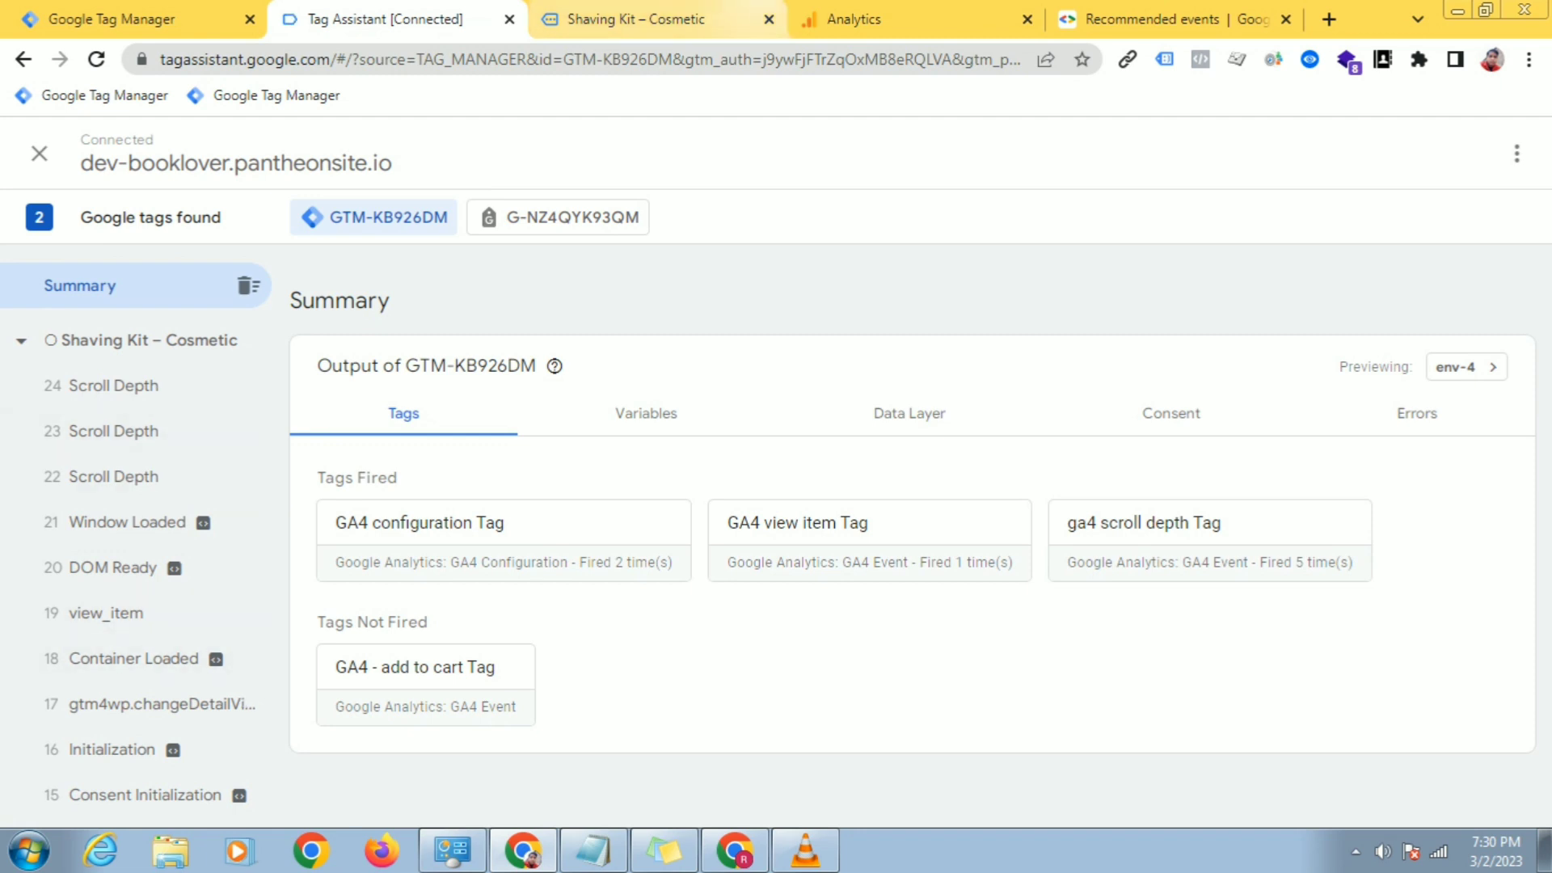
left_click(638, 19)
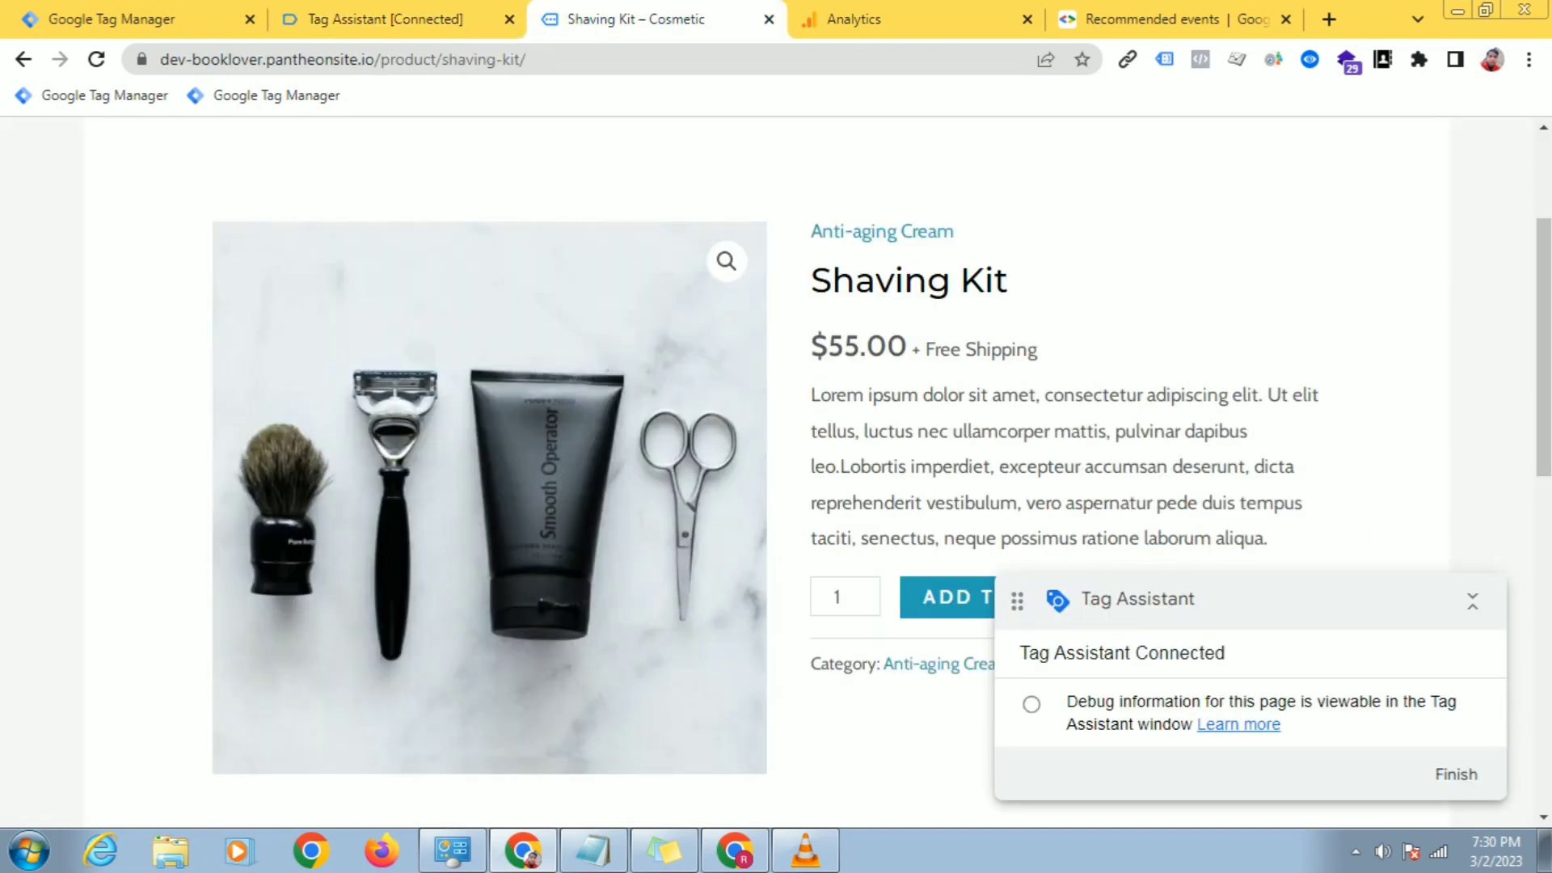
left_click(897, 19)
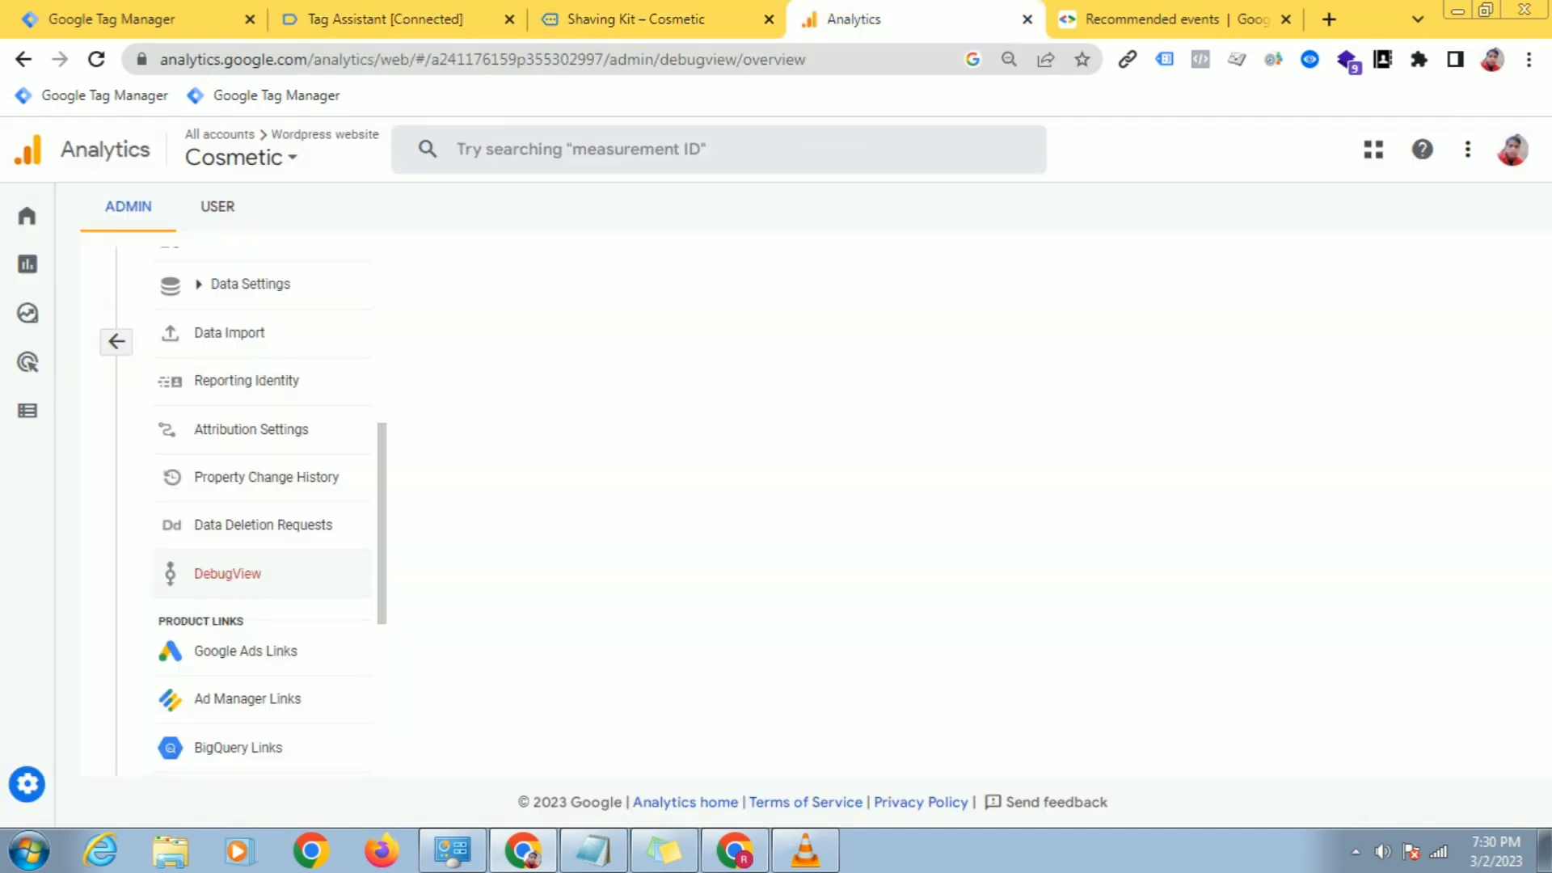
Step: Add one Shaving Kit to the cart on the store page and open the add_to_cart event in Tag Assistant
left_click(638, 18)
left_click(947, 597)
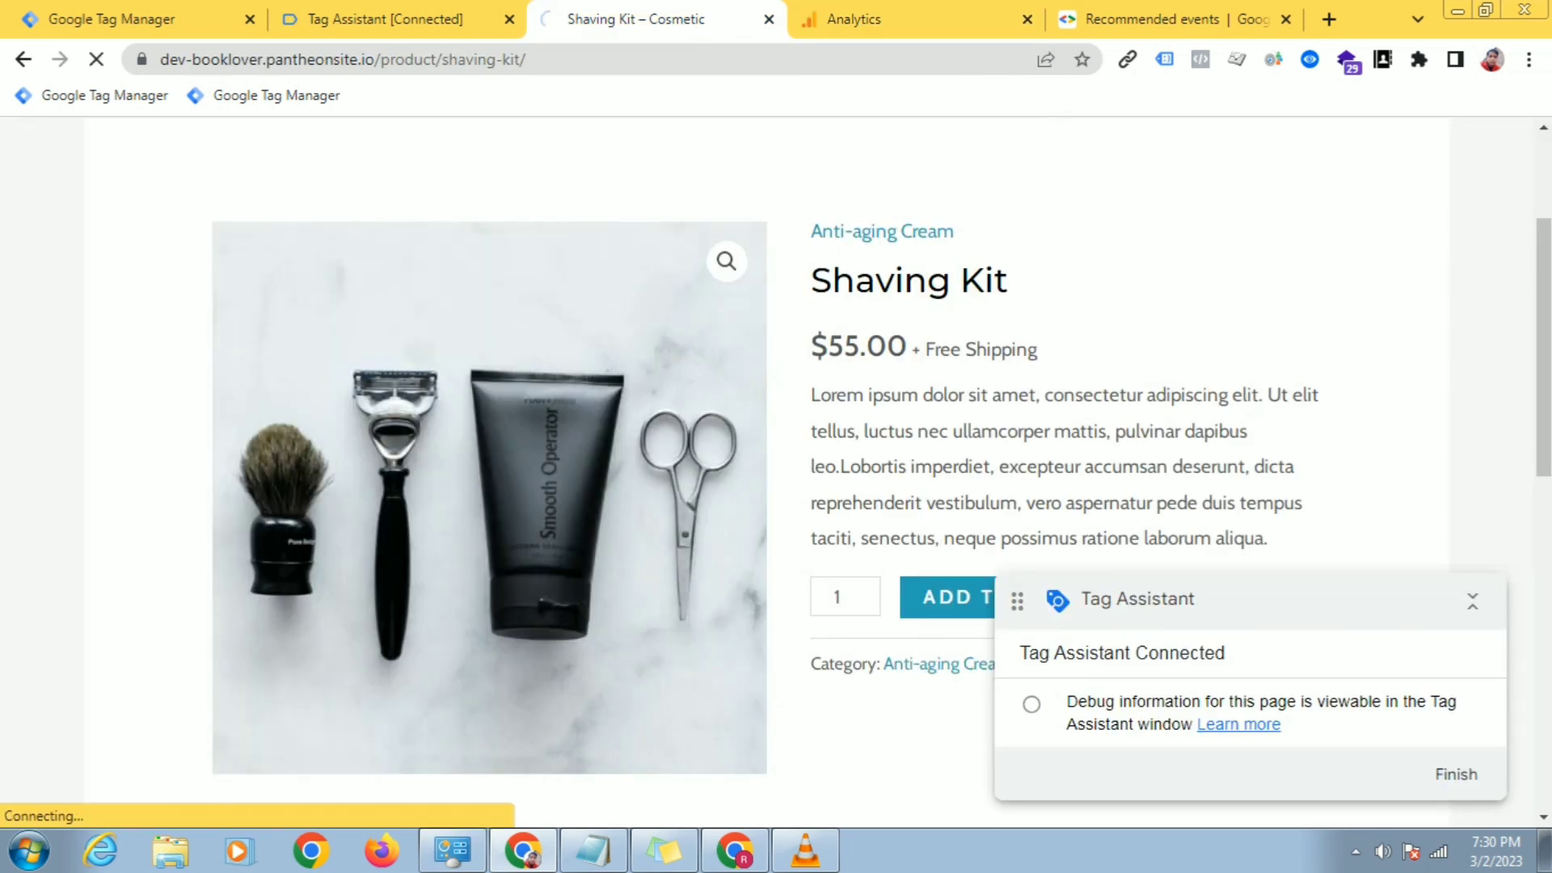
left_click(384, 19)
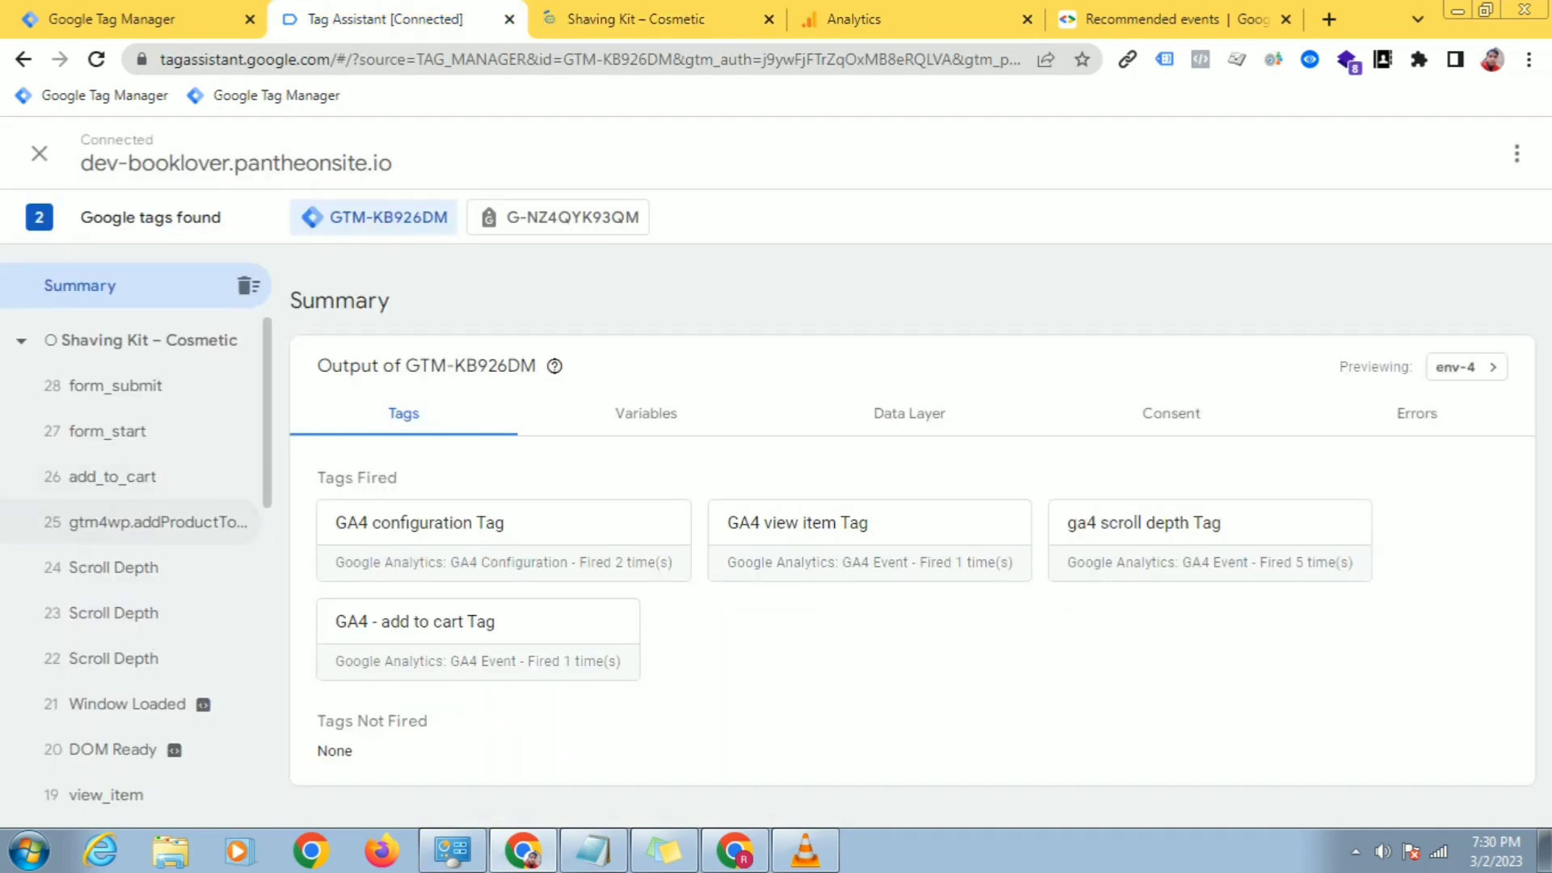
left_click(154, 479)
mouse_move(555, 492)
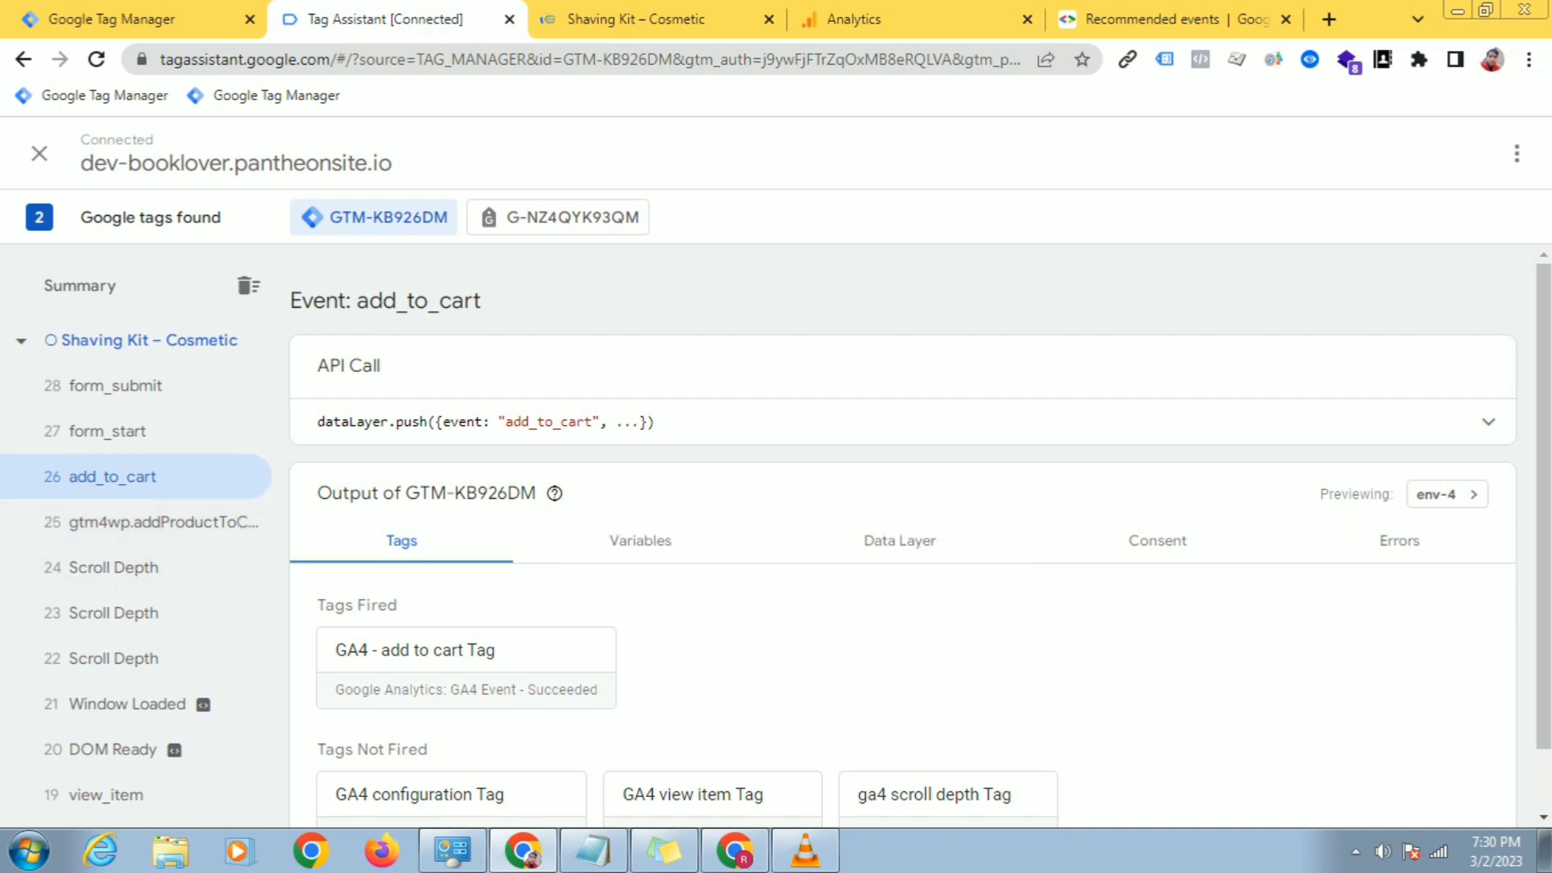
Step: Examine the add_to_cart event's variable values for value, currency and items, comparing them with the Shaving Kit product page
left_click(640, 540)
scroll(640, 541, "down", 3)
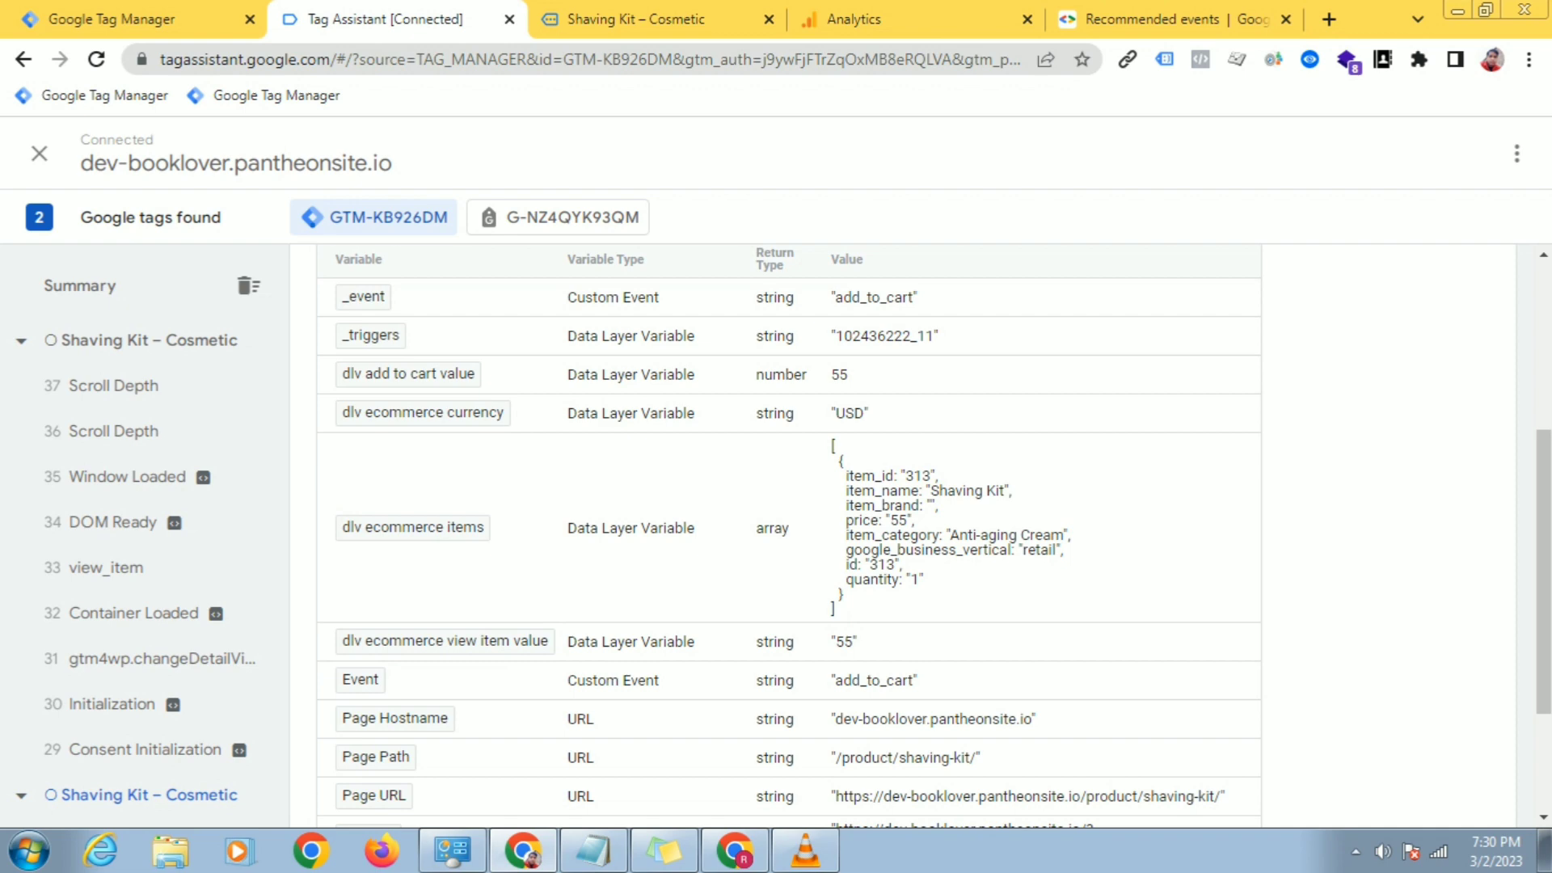
left_click(626, 19)
scroll(776, 472, "down", 3)
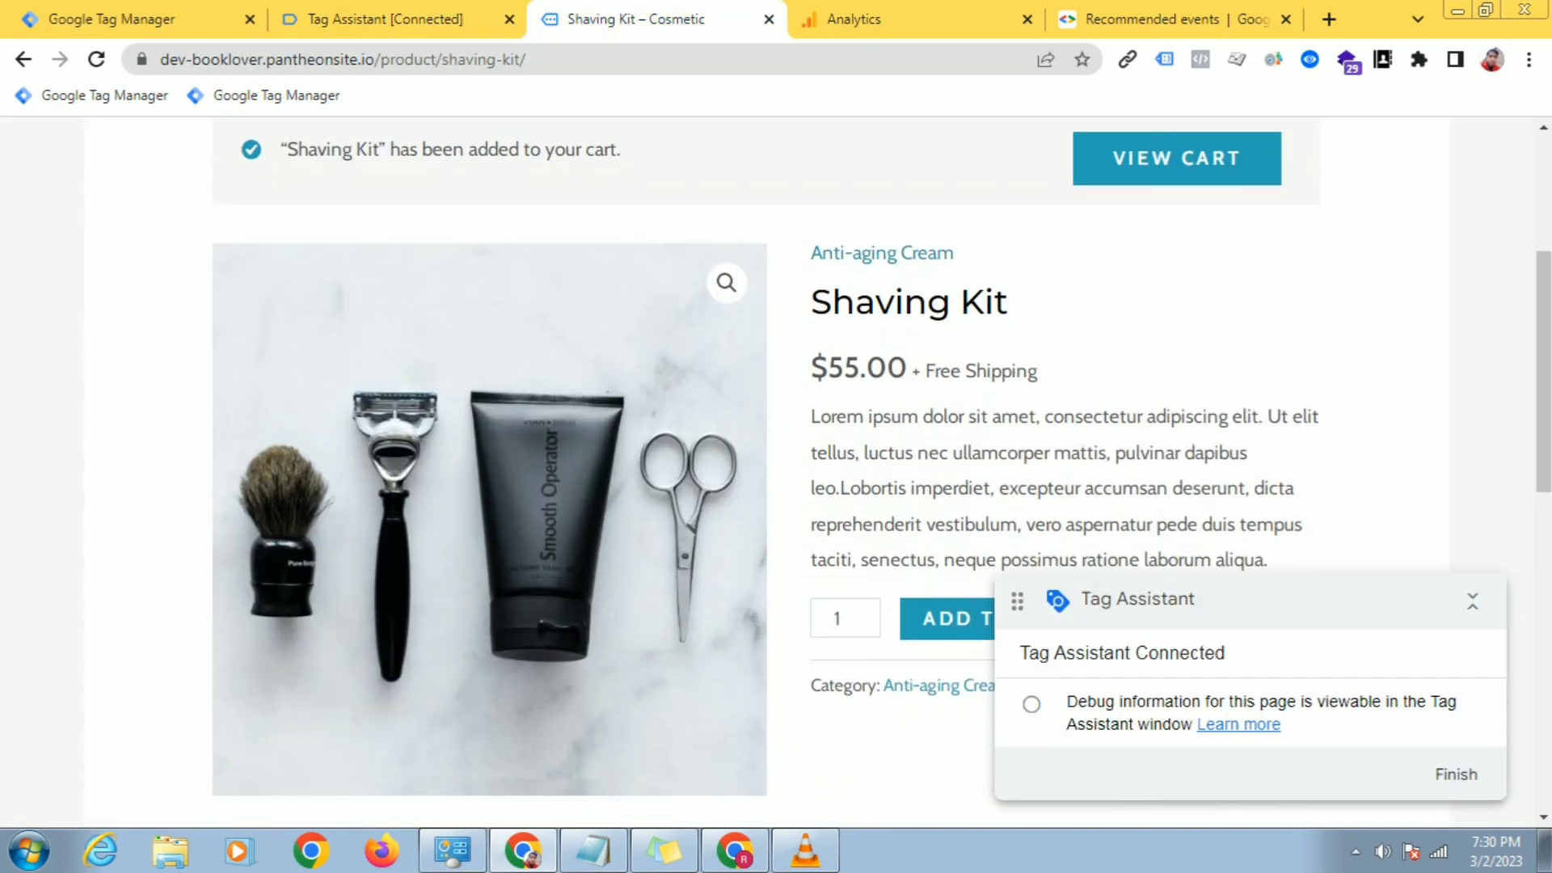
key("ctrl+shift+Tab")
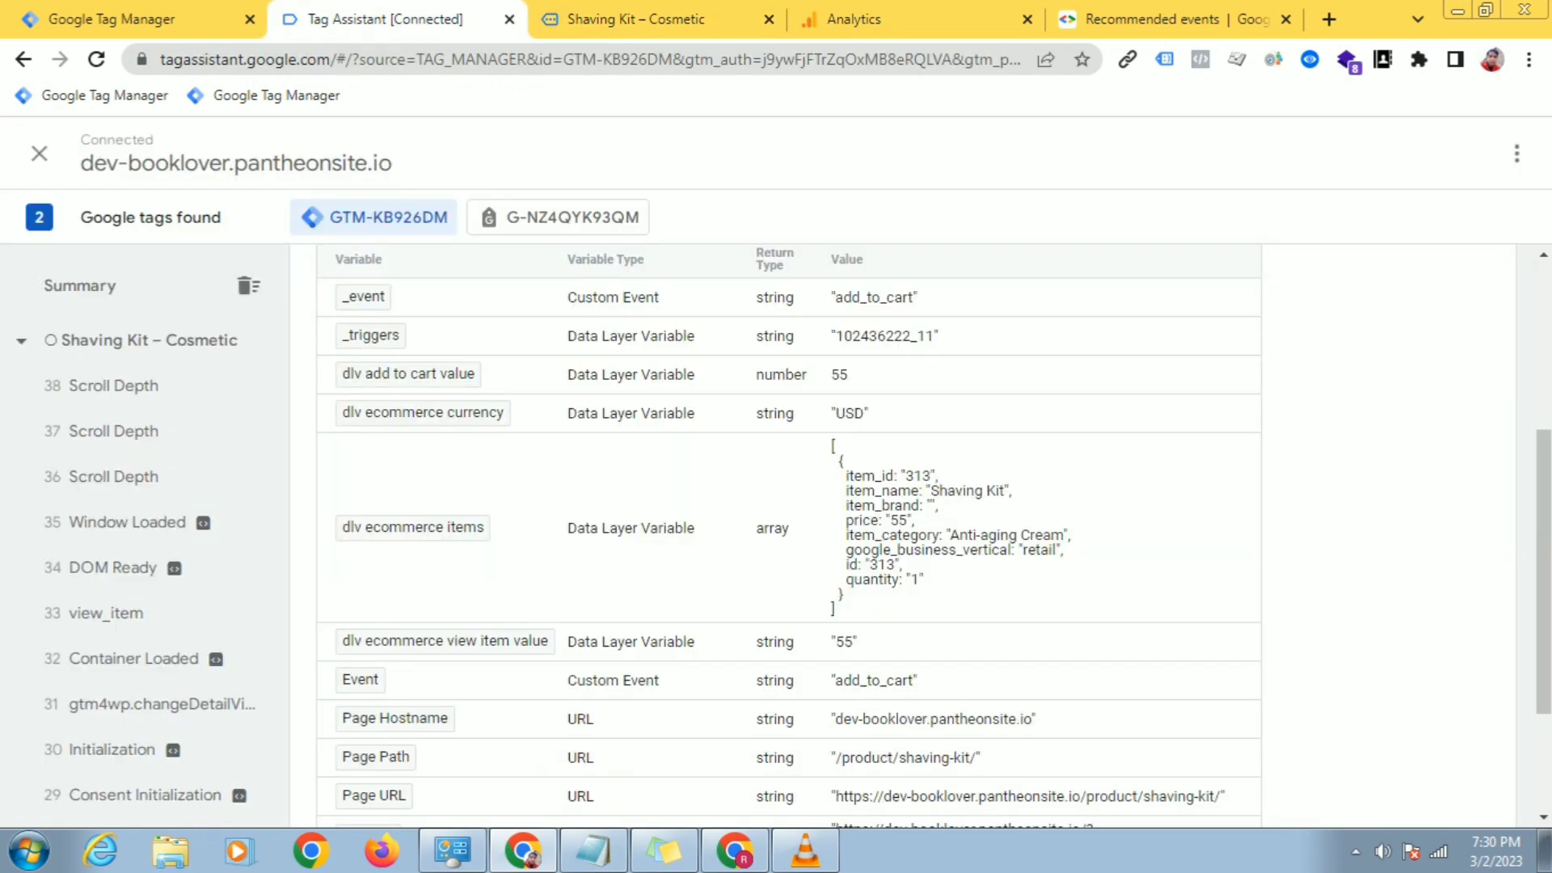
scroll(788, 533, "down", 2)
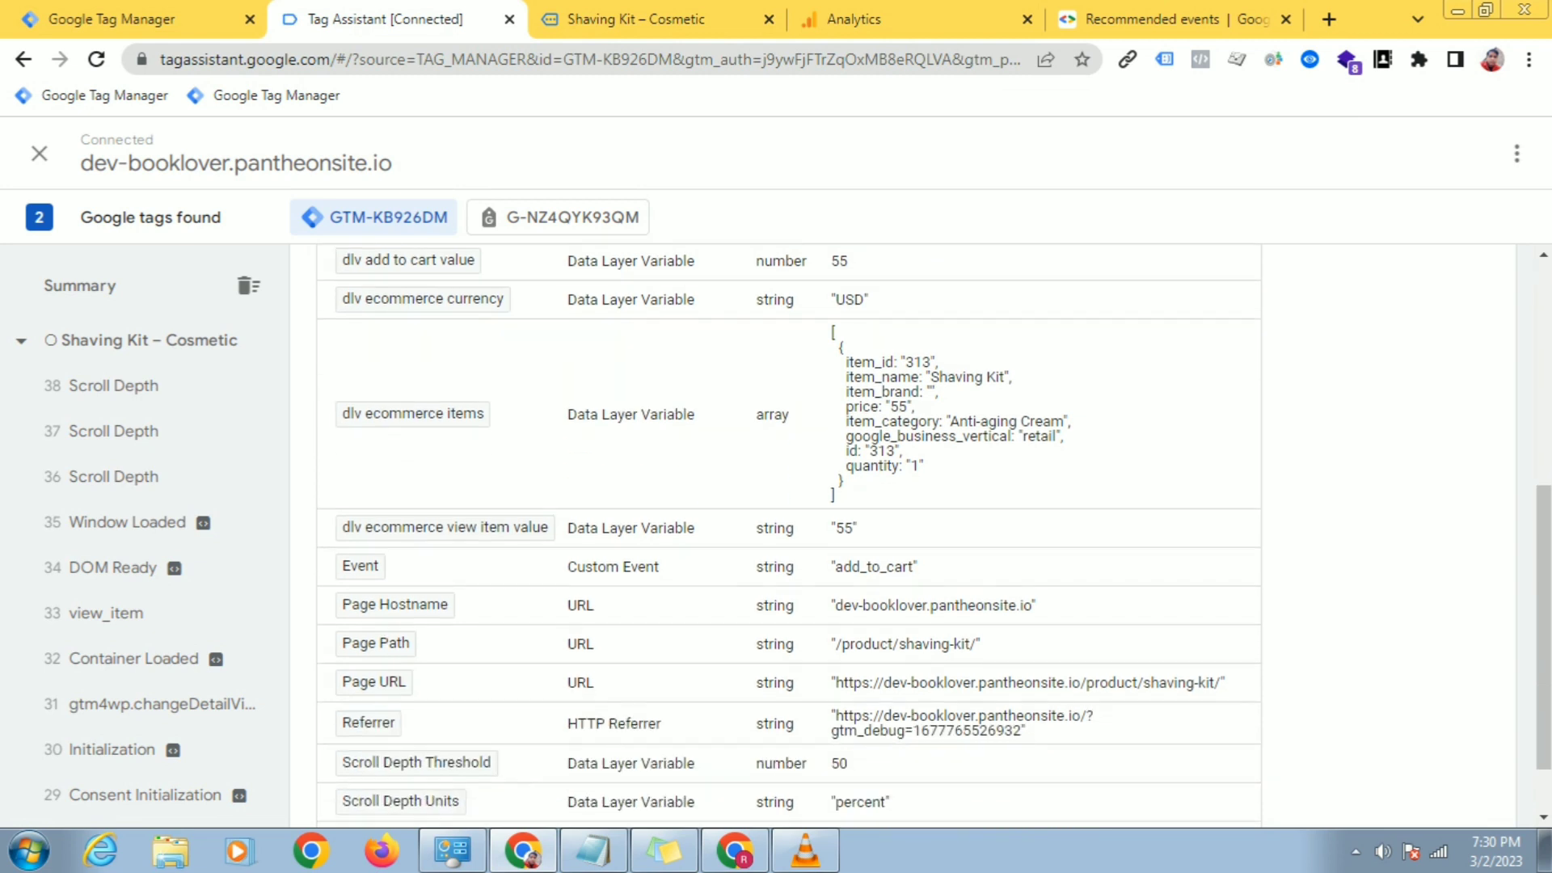
Step: Switch to Analytics to check DebugView for the add_to_cart event
key("ctrl+Tab")
key("ctrl+Tab")
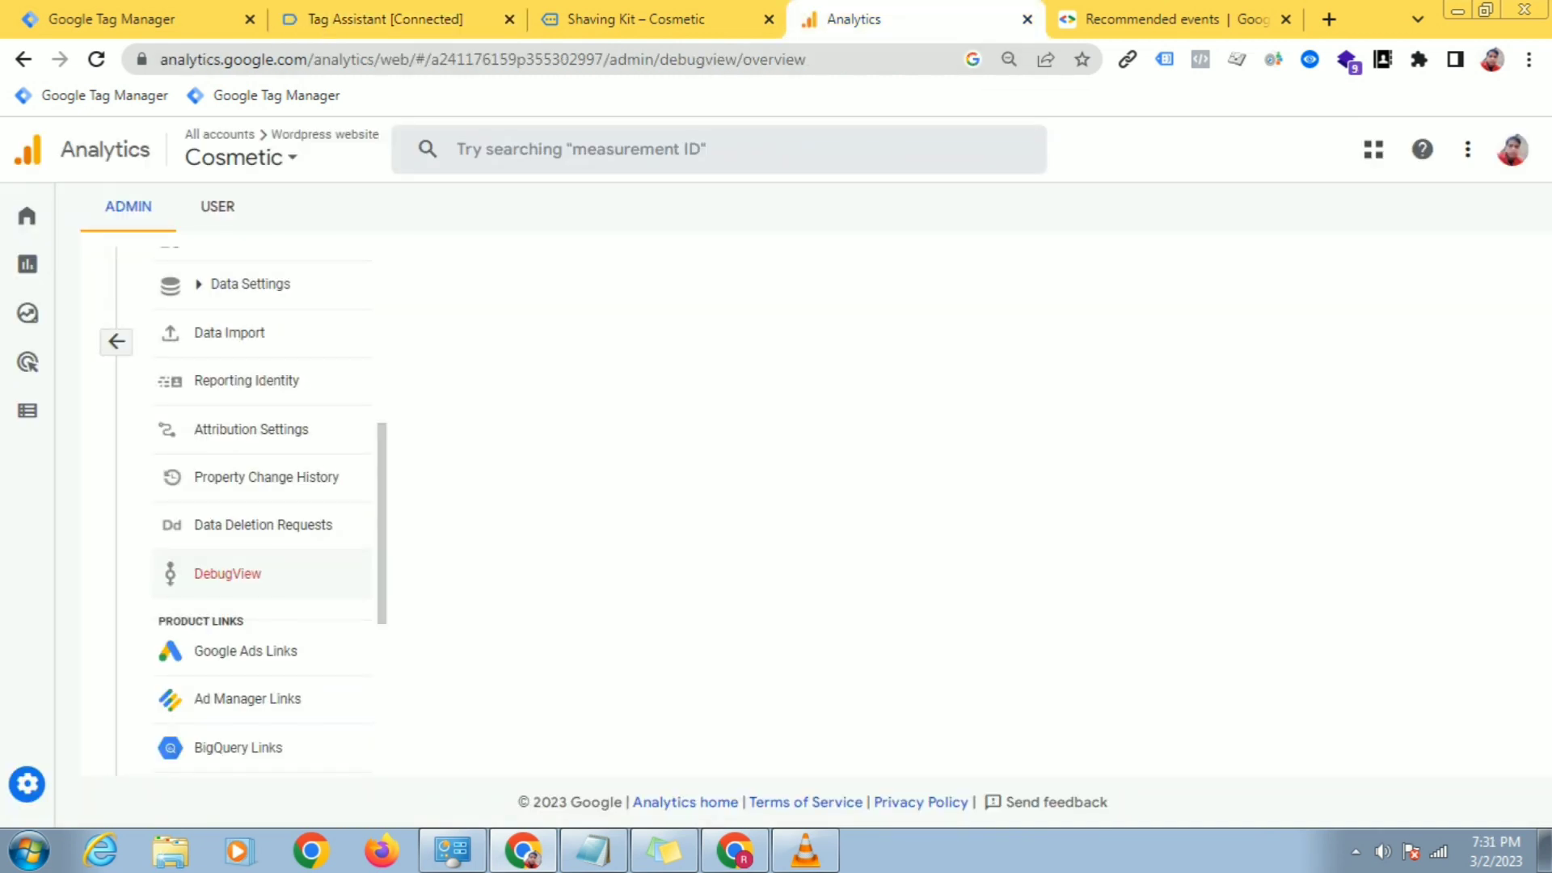